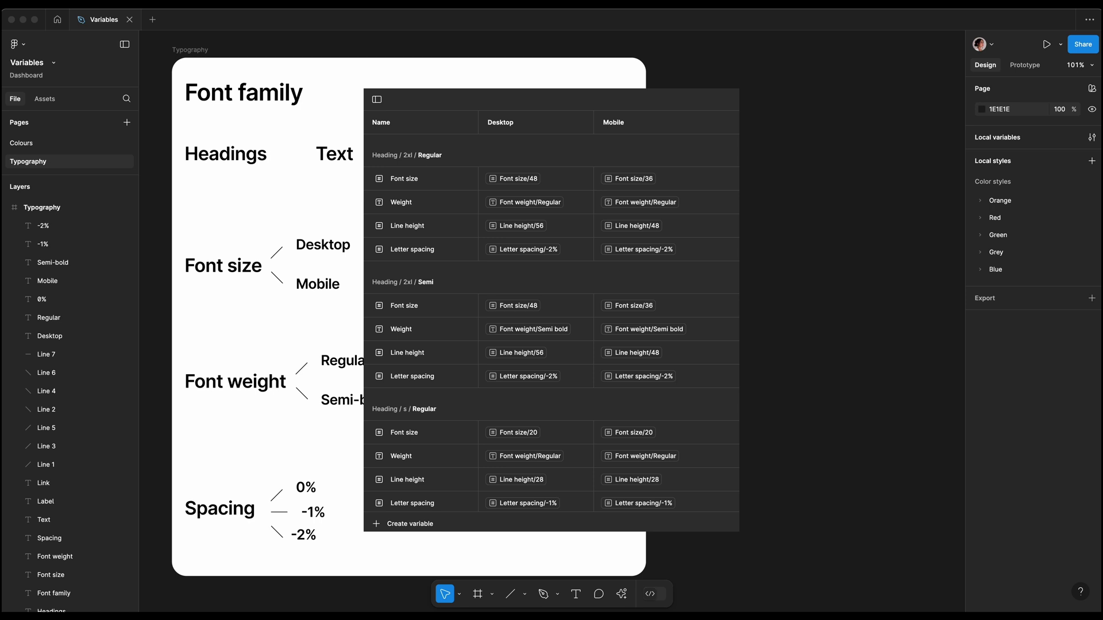
Close the Typography variables table to reveal the full Typography planning frame.
key(Escape)
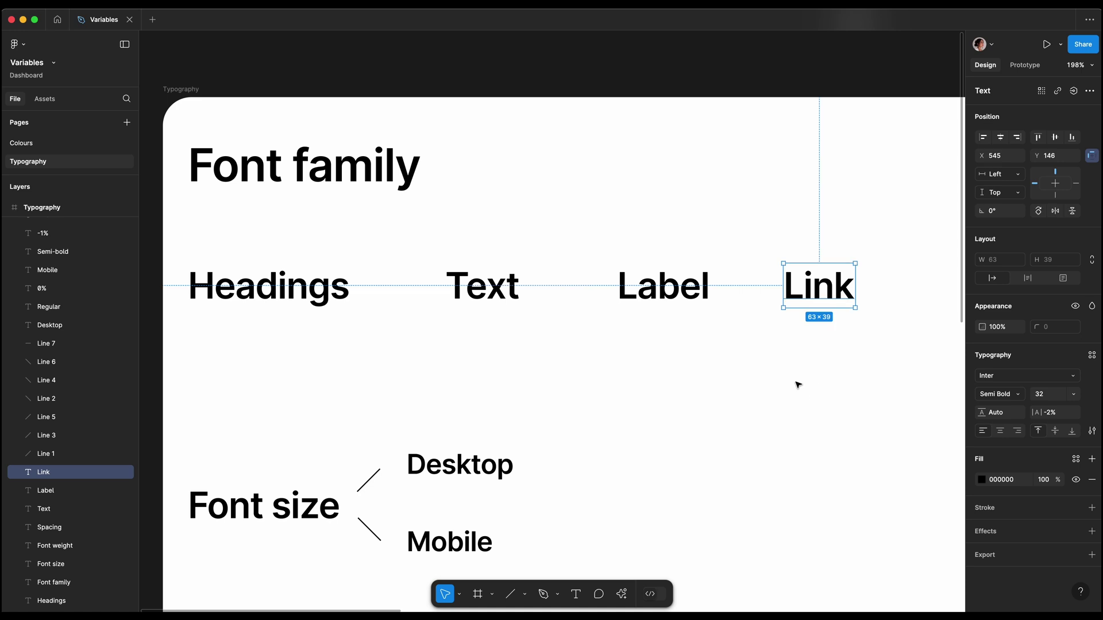
click(797, 384)
scroll(797, 384, right, 2)
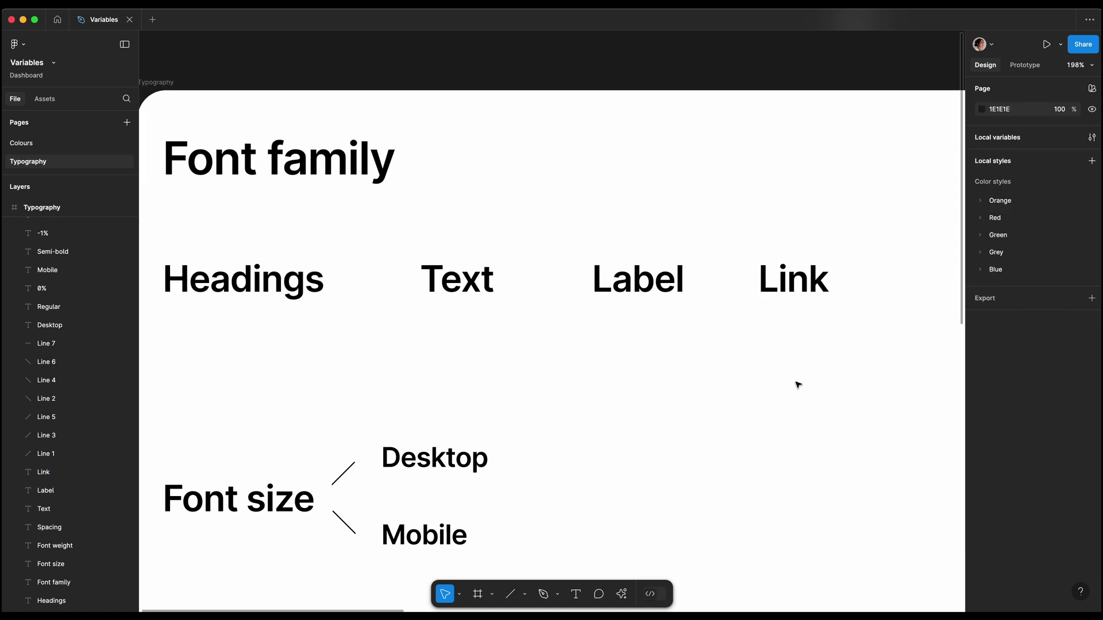
click(290, 280)
scroll(291, 278, down, 5)
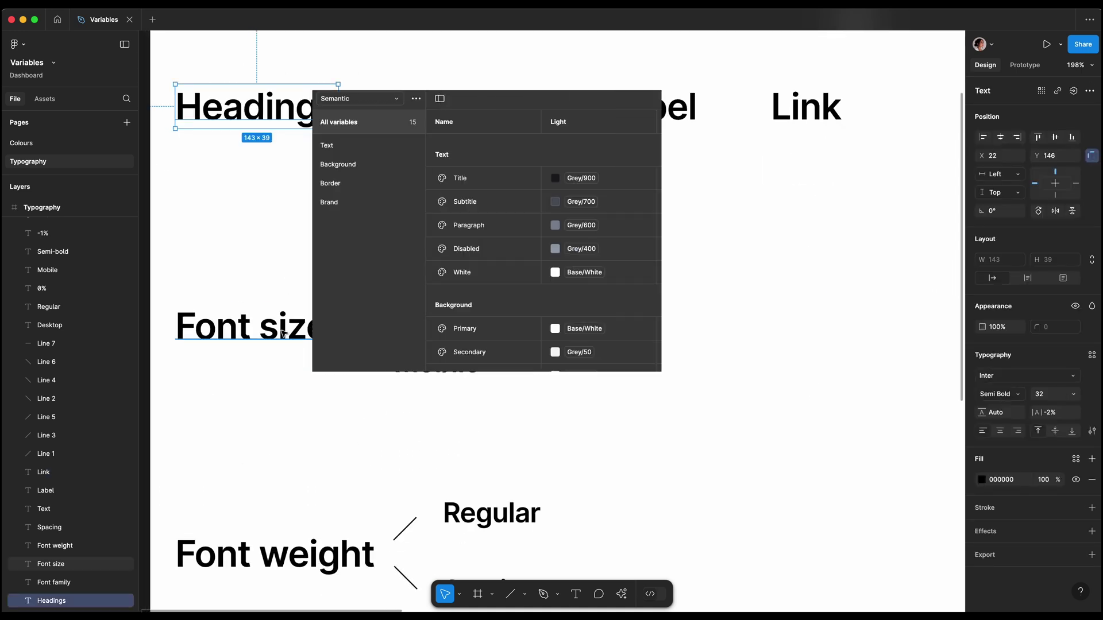
click(284, 334)
scroll(284, 335, down, 1)
click(283, 334)
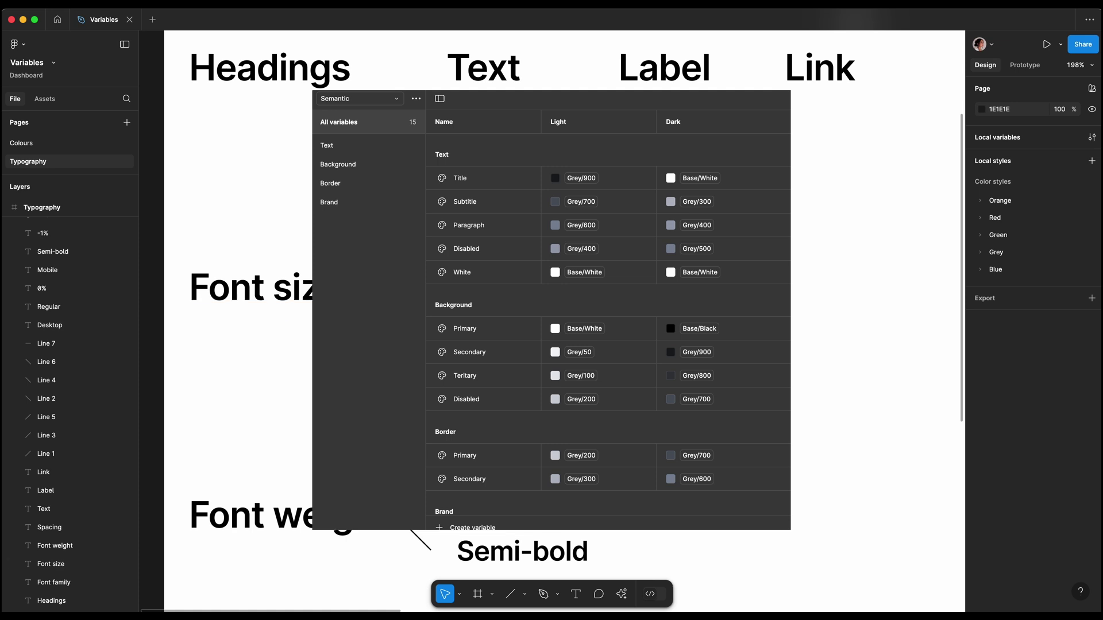
key(Escape)
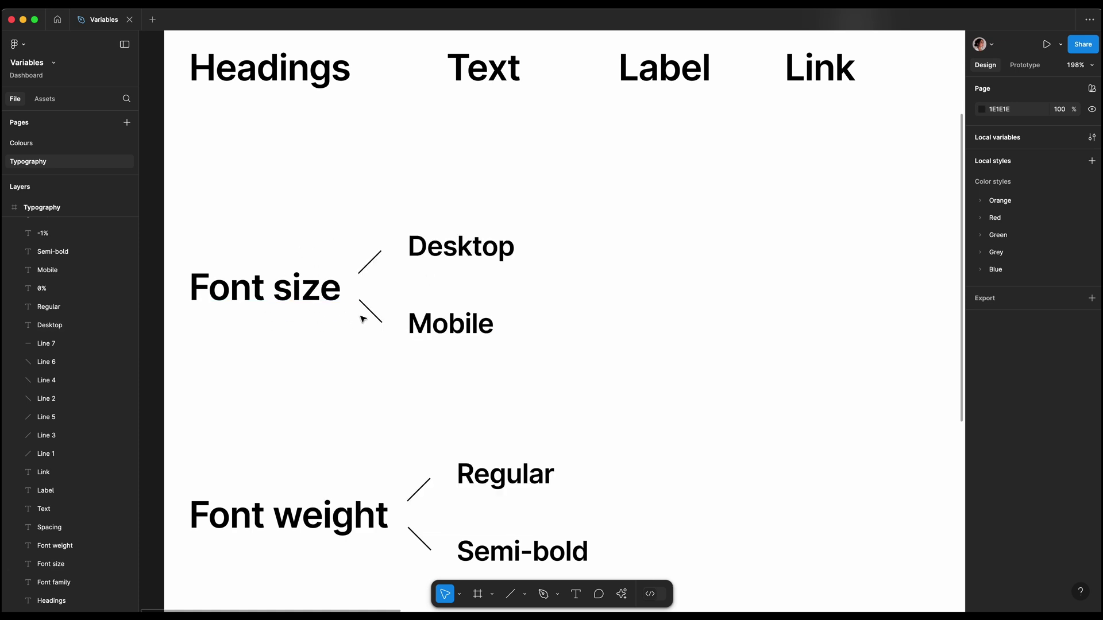
scroll(372, 316, down, 1)
click(438, 246)
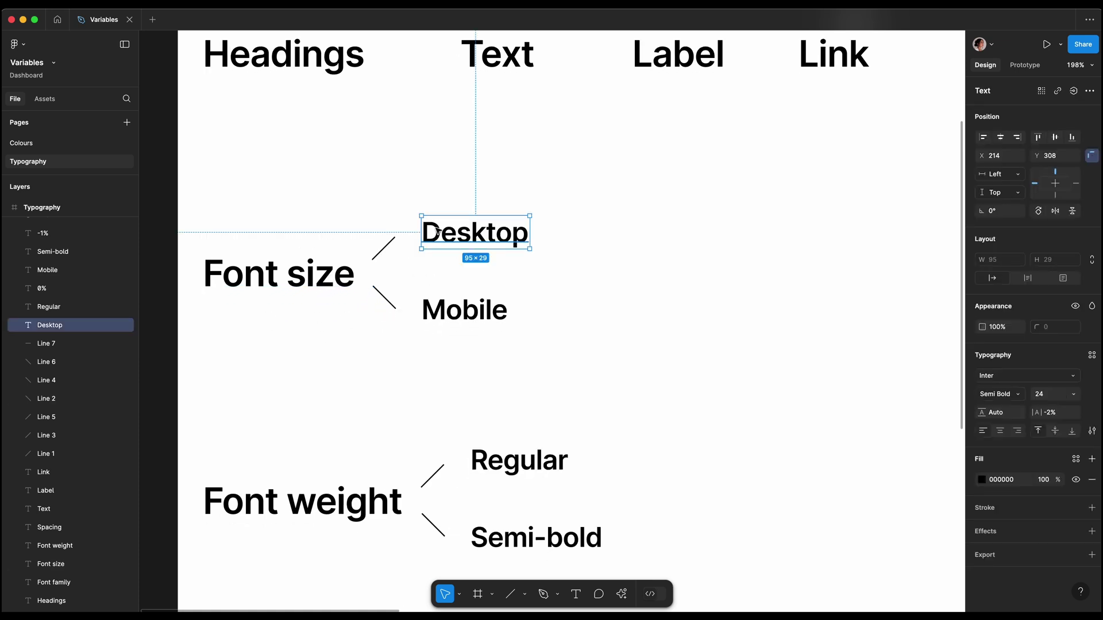
click(445, 313)
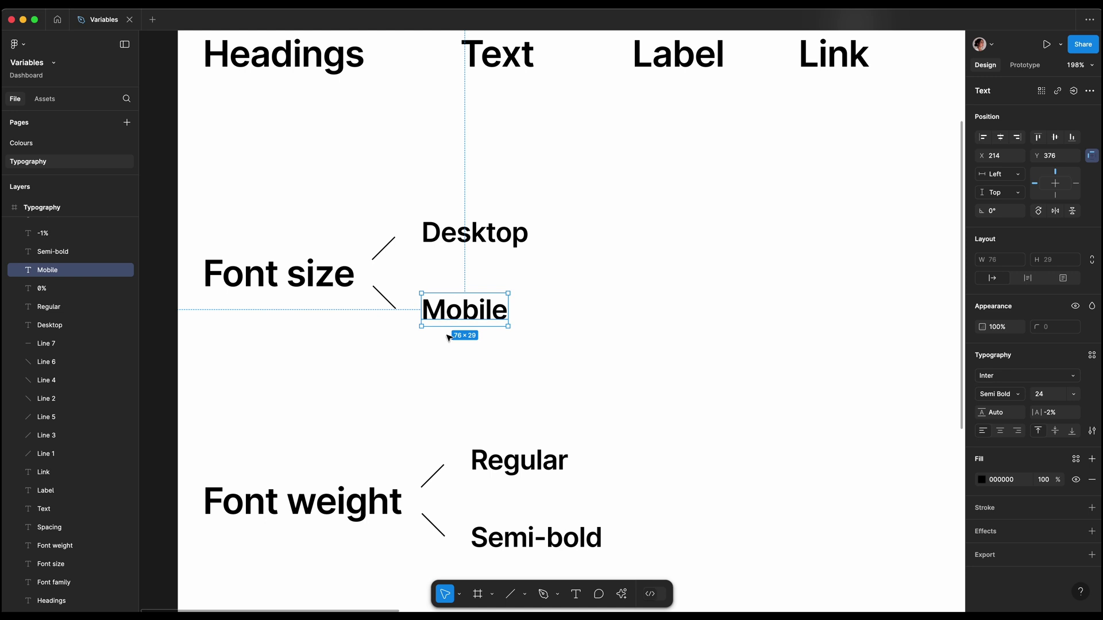
click(448, 338)
scroll(448, 341, down, 5)
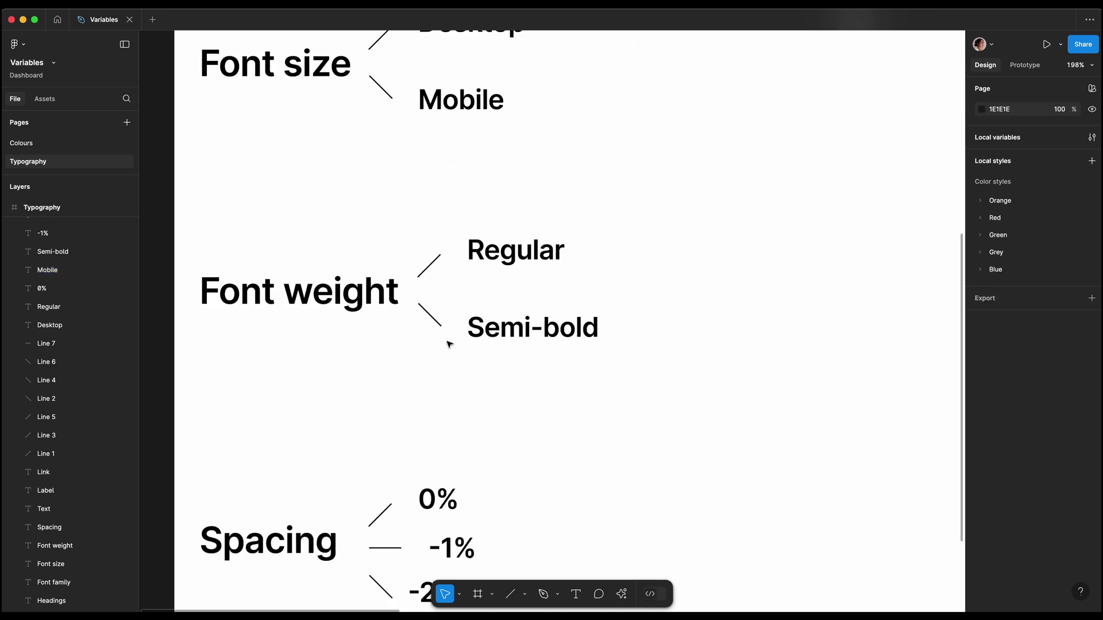
scroll(448, 343, down, 1)
click(513, 241)
key(ctrl+Left)
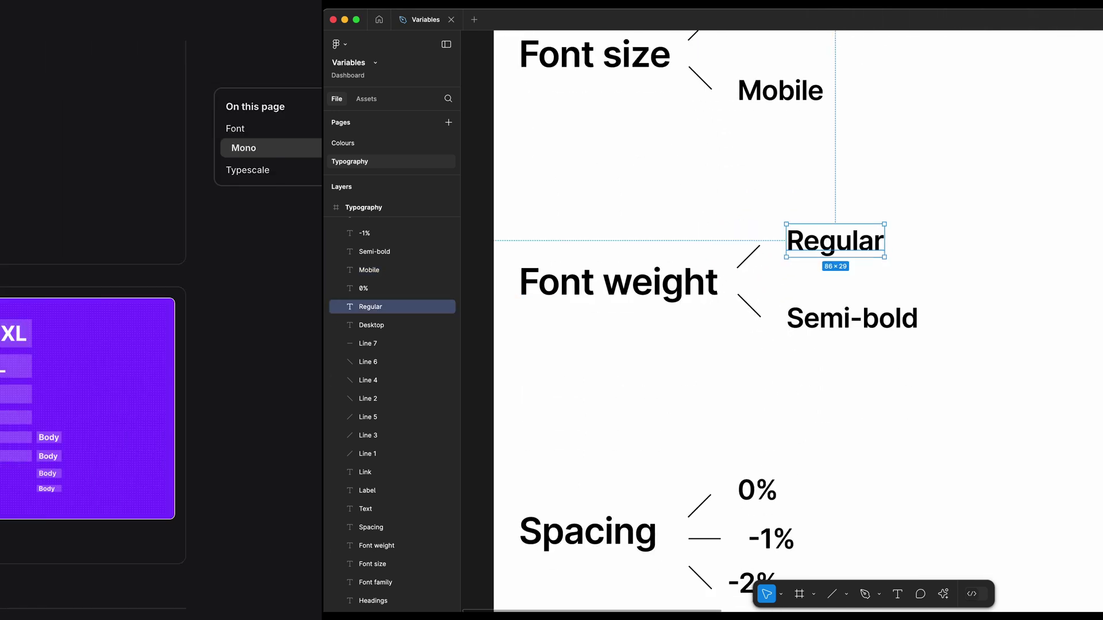
key(ctrl+Left)
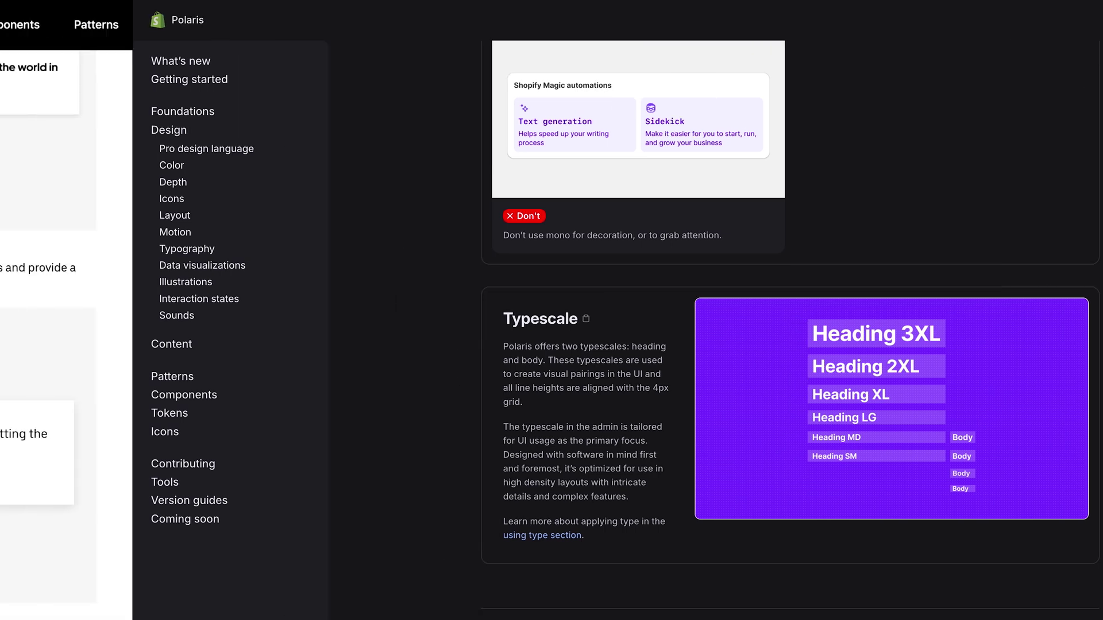
scroll(635, 322, down, 2)
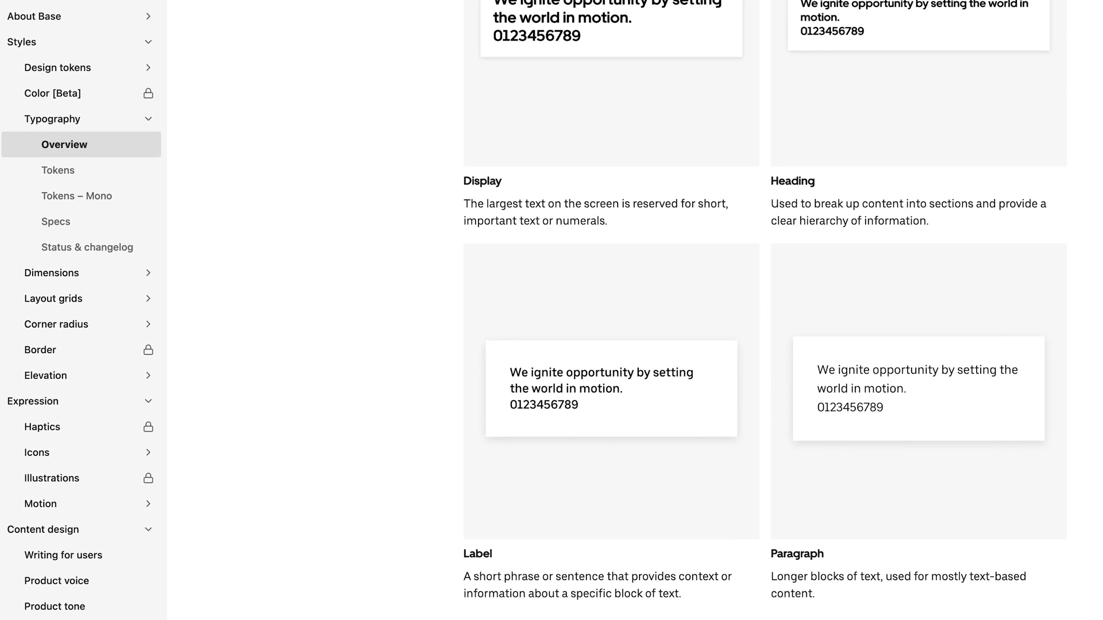
key(ctrl+Left)
click(281, 333)
Select the Regular label under Font weight and open its font weight list.
scroll(282, 333, down, 2)
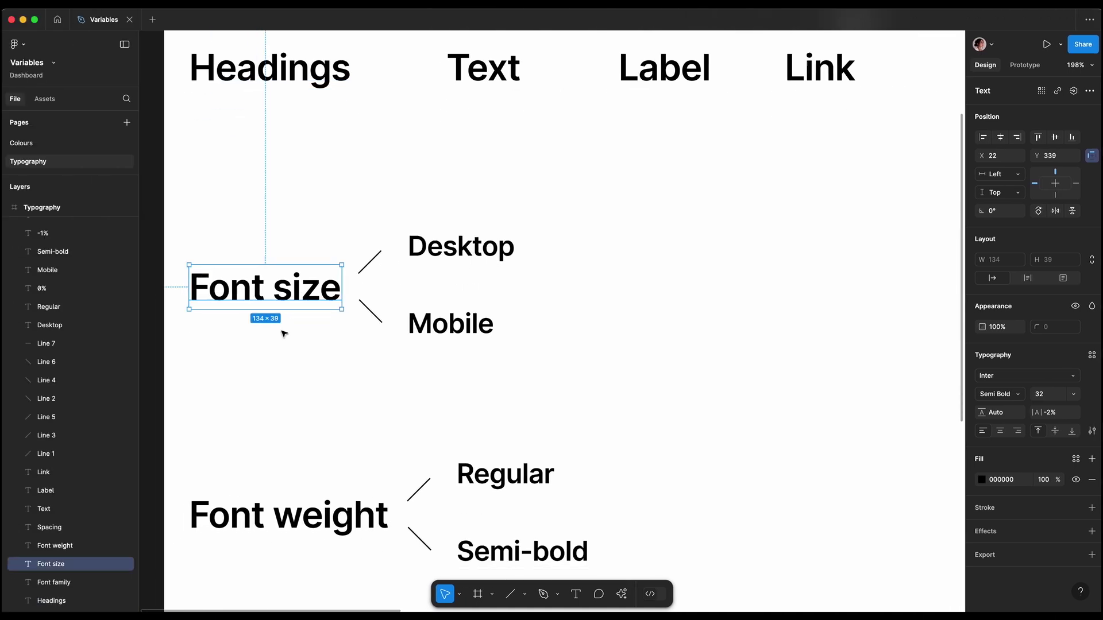
click(312, 264)
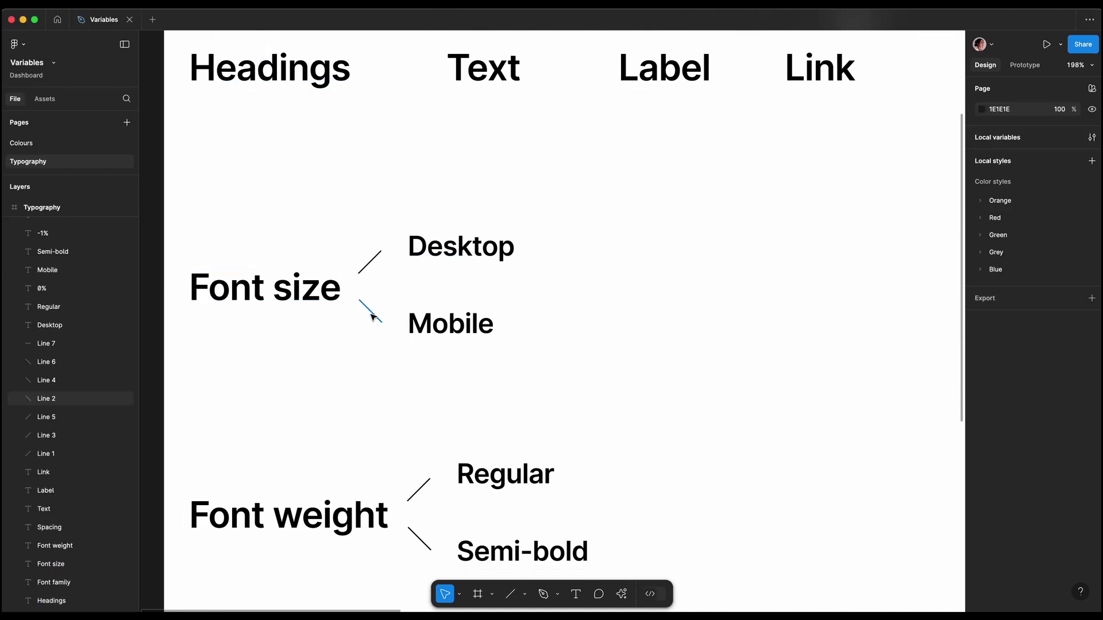
scroll(373, 316, down, 1)
click(439, 232)
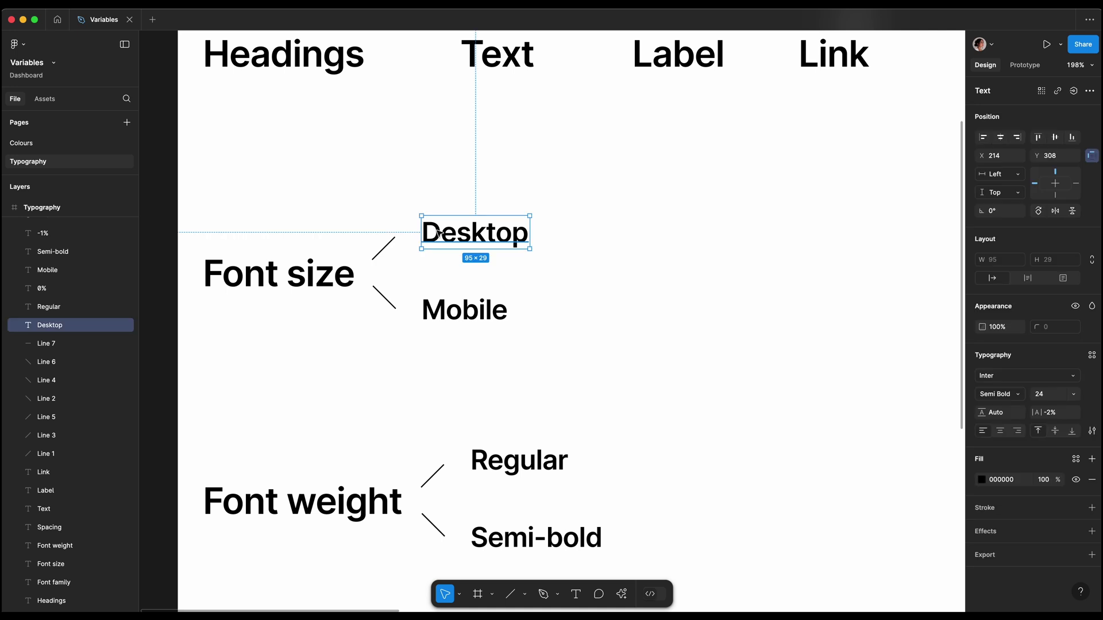
click(444, 315)
click(448, 339)
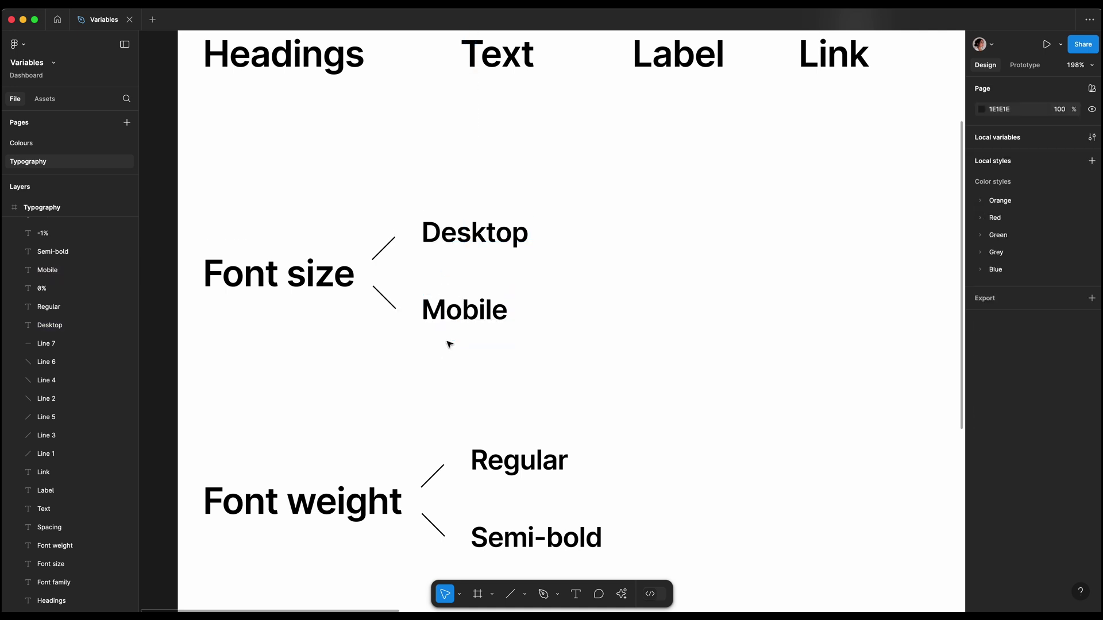
scroll(448, 344, down, 8)
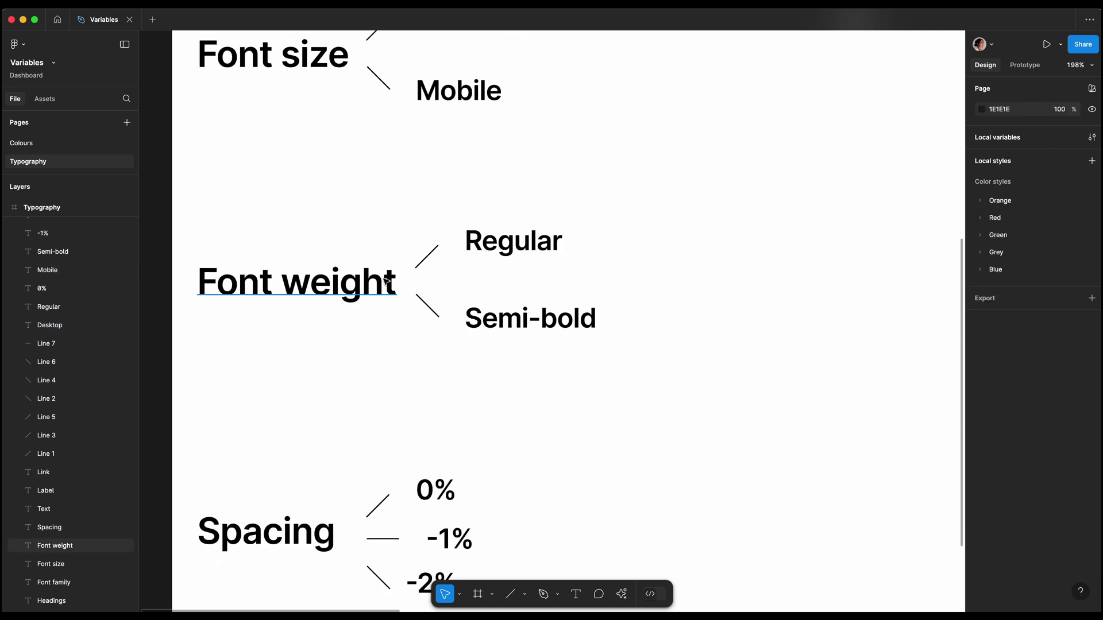
click(484, 244)
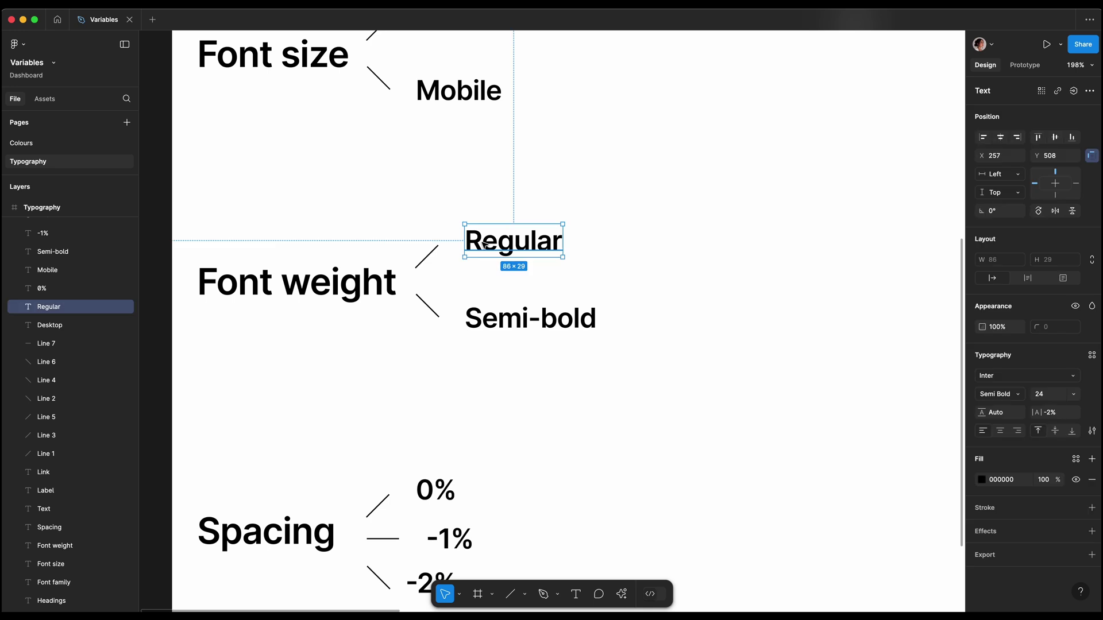
click(986, 398)
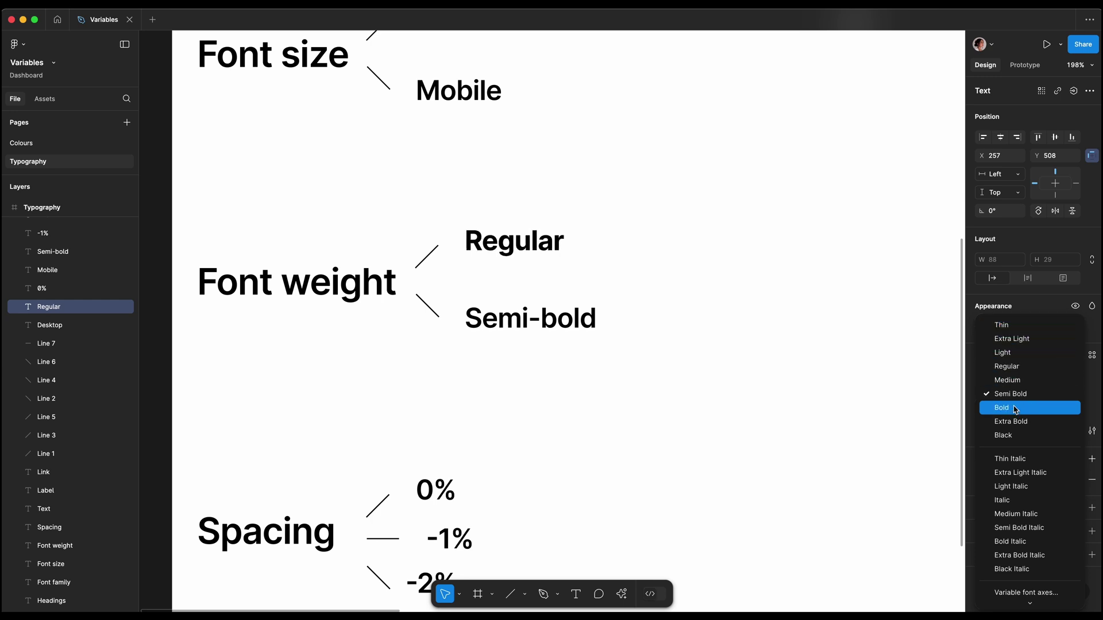
Apply Regular weight to the Regular label, then bring the 'Font-family: Inter' Typography scale frame into view.
click(1005, 366)
click(492, 327)
scroll(492, 327, down, 5)
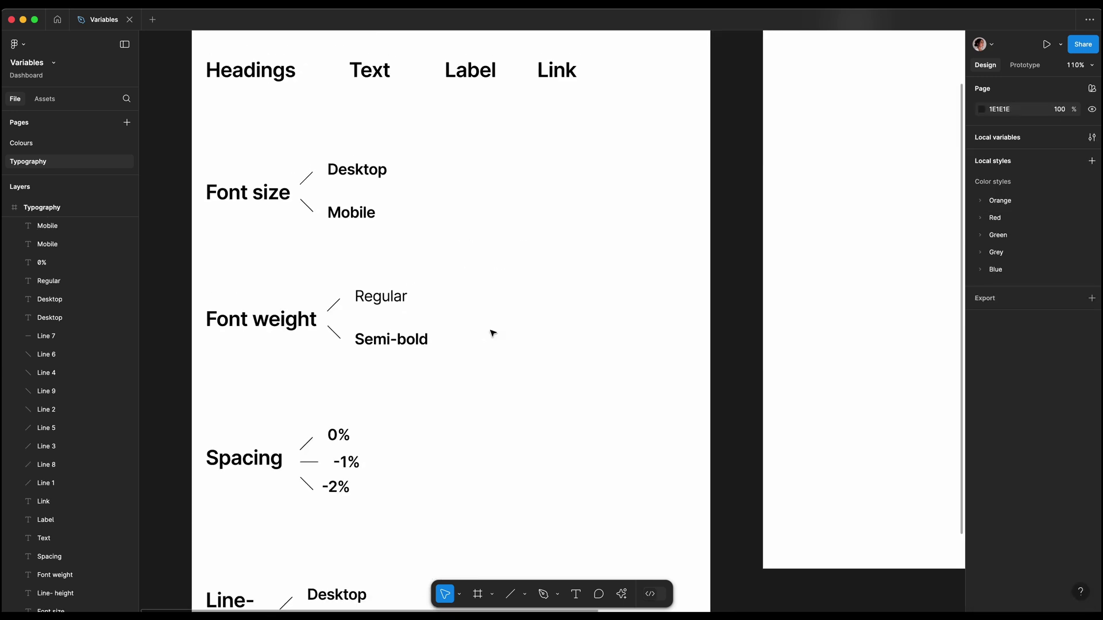
scroll(492, 330, up, 5)
scroll(492, 333, right, 10)
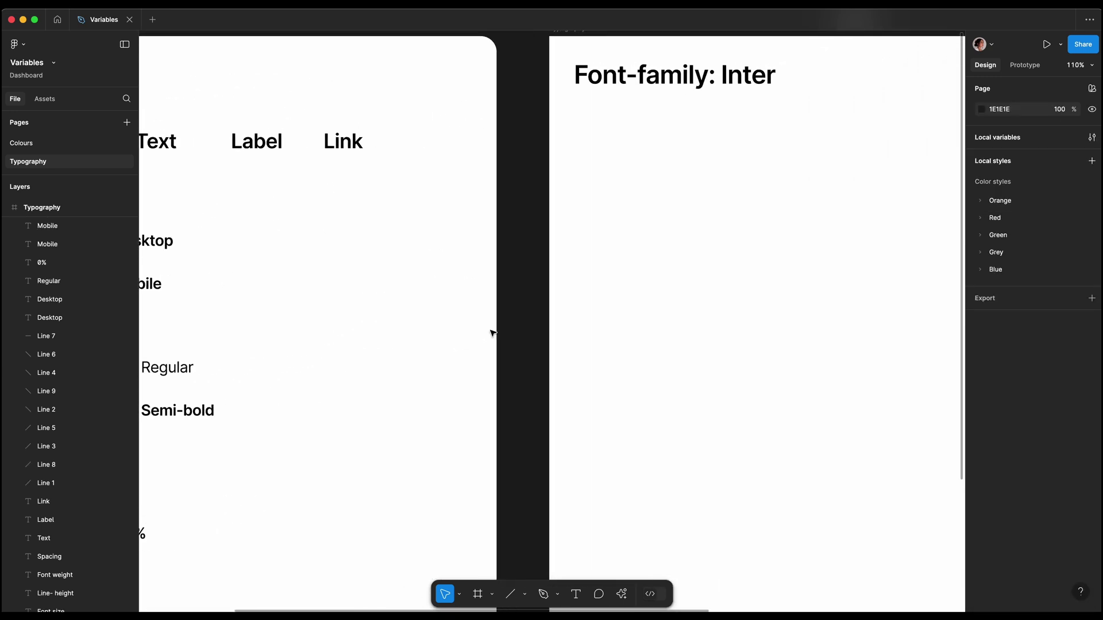
scroll(472, 304, up, 2)
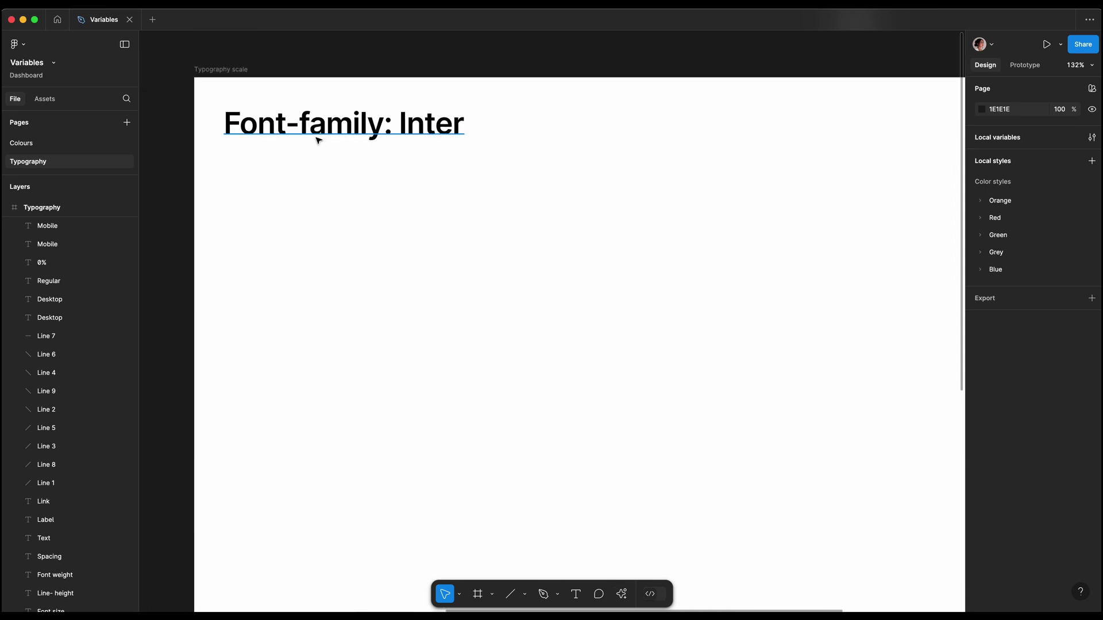
scroll(318, 140, left, 3)
scroll(318, 140, down, 1)
Set the android:roboto label in Roboto SemiBold and align it with the other platform labels.
click(576, 594)
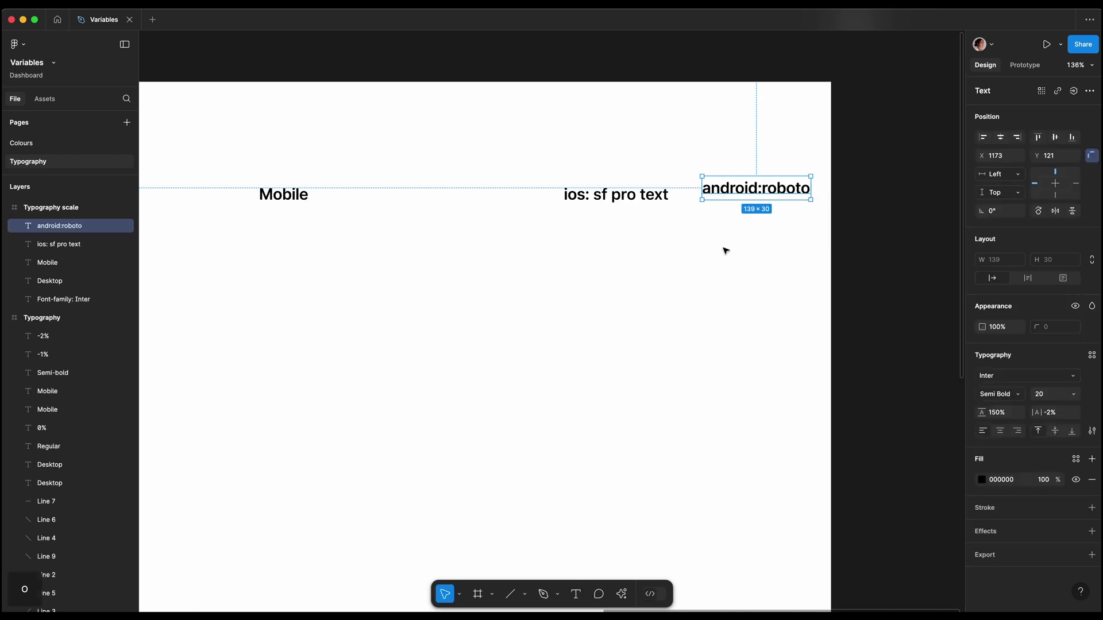
drag(728, 198, 728, 211)
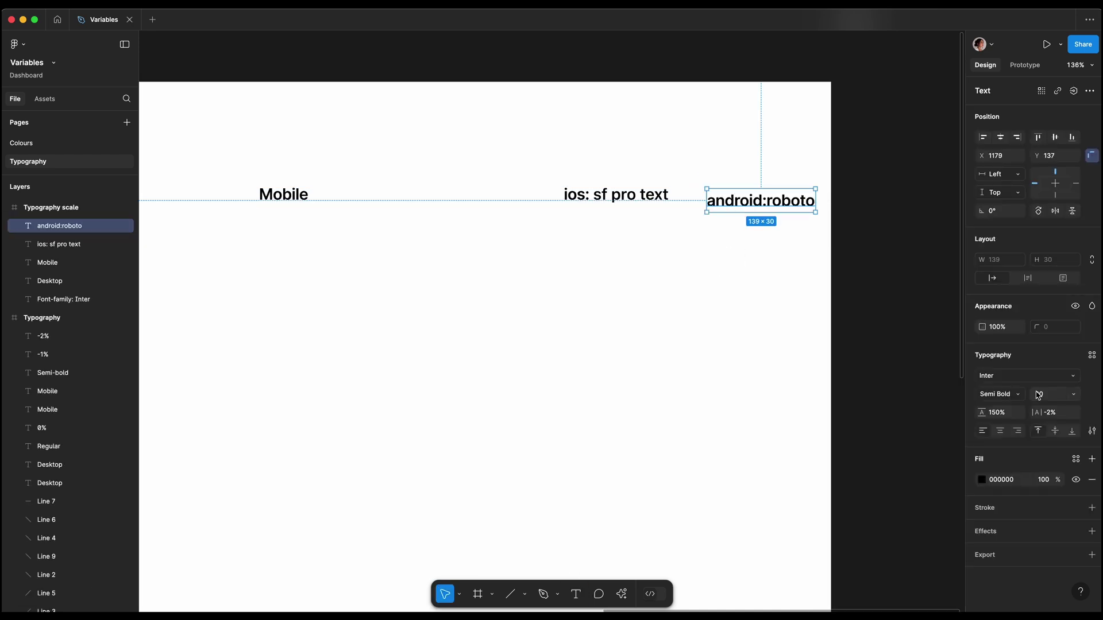
click(977, 375)
text(ron)
key(BackSpace)
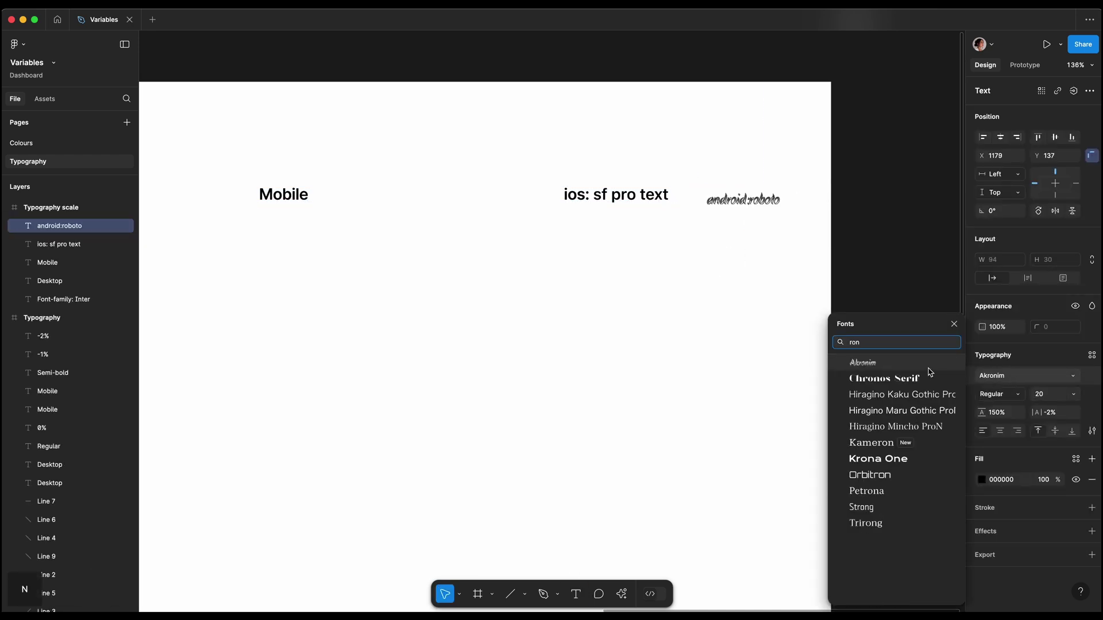
text(bo)
click(867, 362)
drag(767, 199, 768, 193)
click(775, 233)
Select the Heading 5xl label and view the Typescales plugin details.
scroll(776, 230, down, 1)
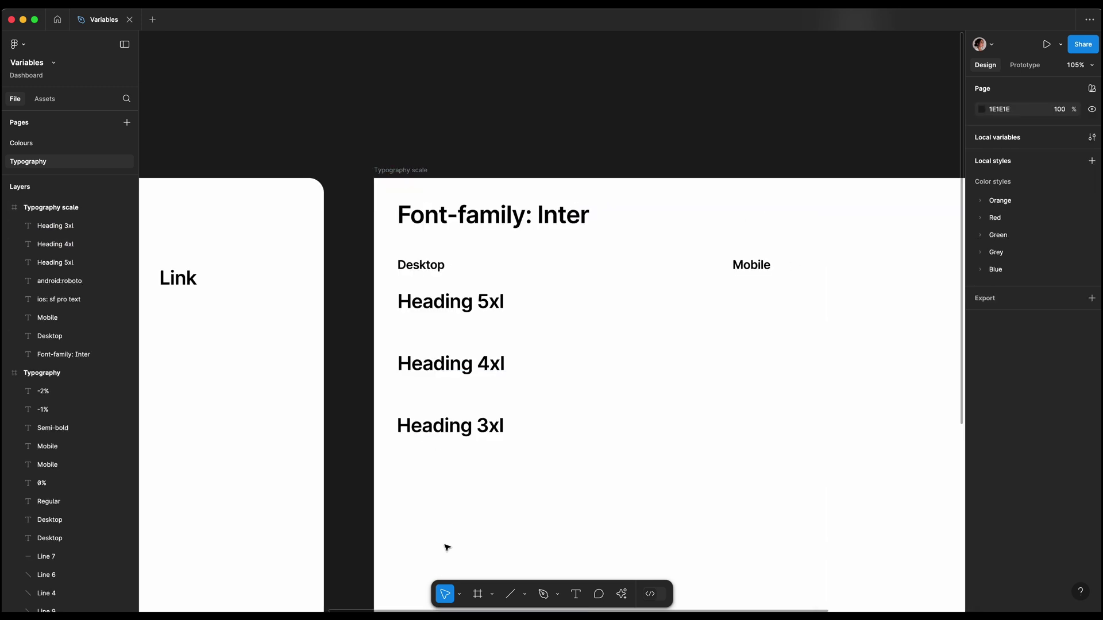
scroll(445, 546, down, 2)
scroll(446, 546, right, 1)
scroll(447, 296, up, 1)
scroll(446, 296, right, 1)
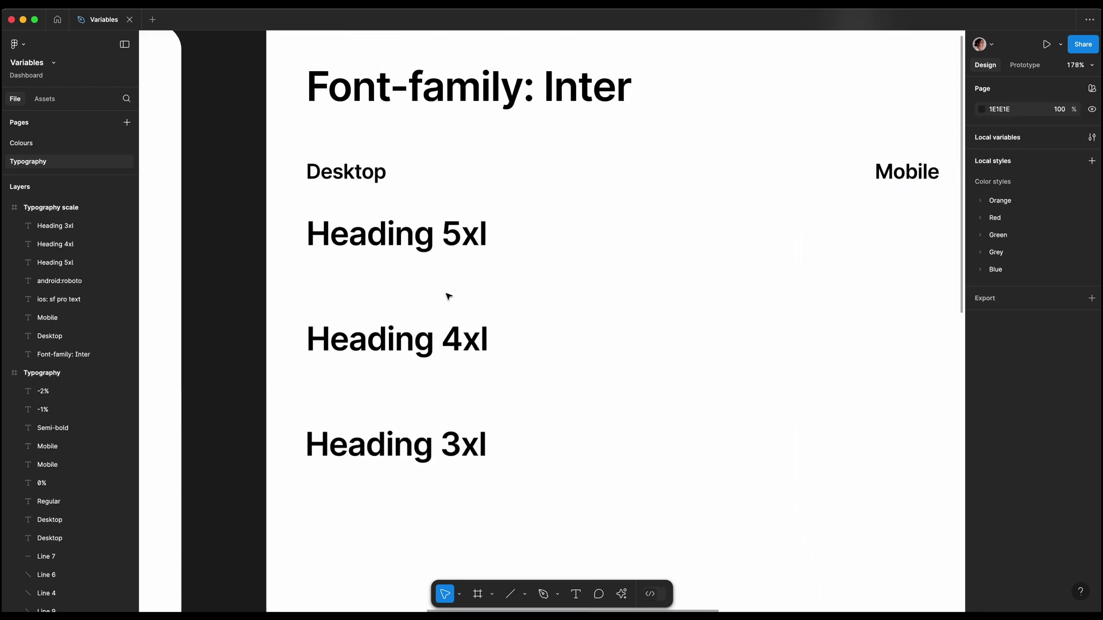
scroll(419, 241, up, 5)
click(423, 253)
scroll(425, 258, up, 1)
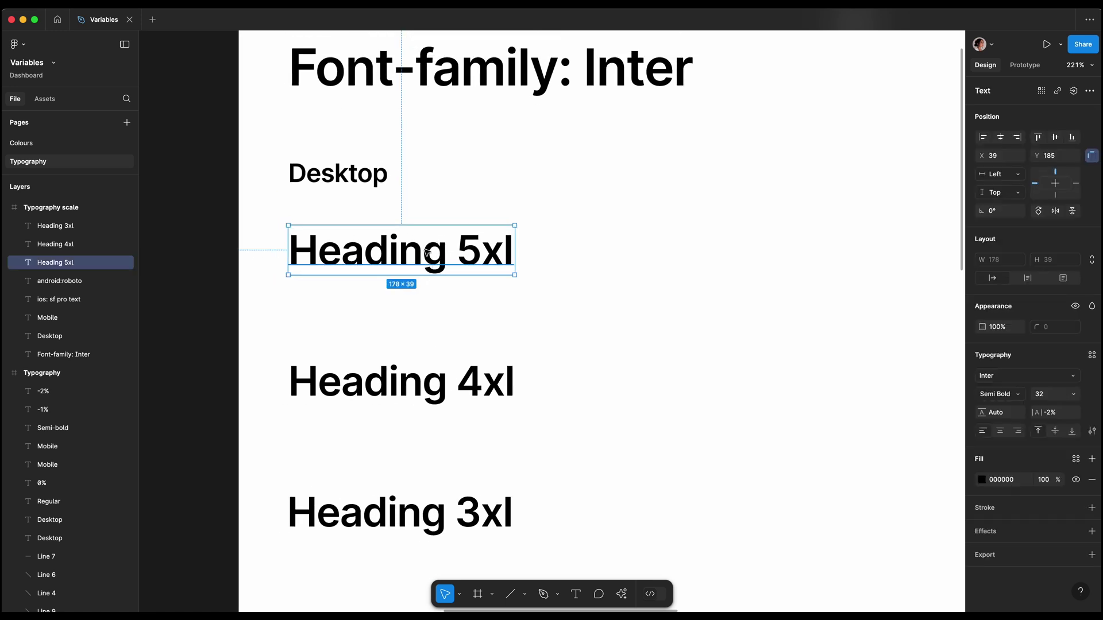
scroll(423, 260, down, 3)
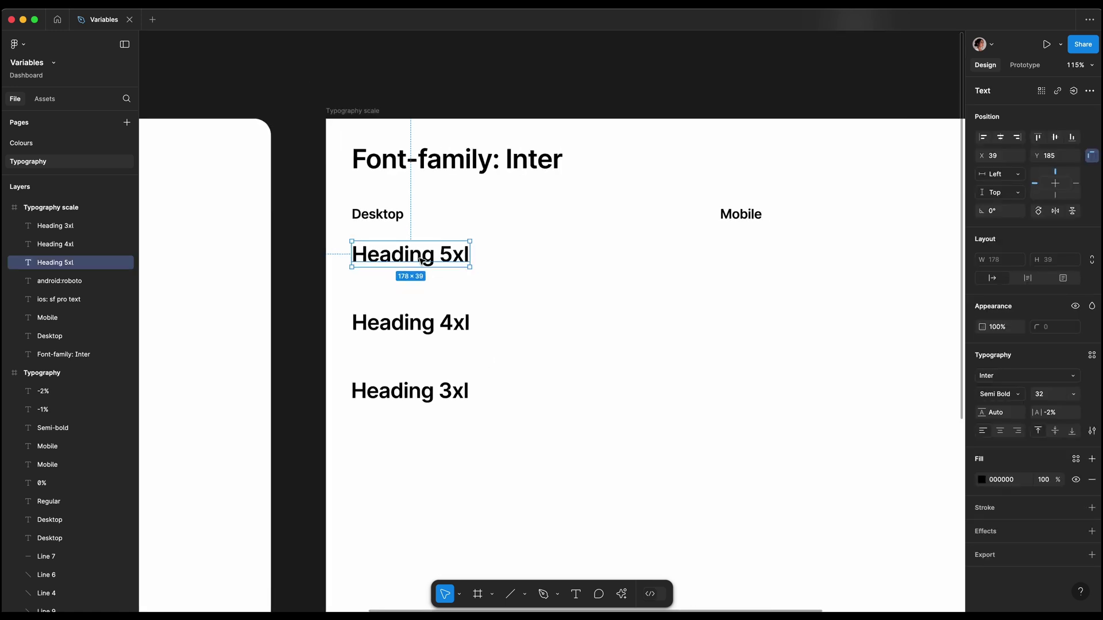
scroll(423, 260, left, 5)
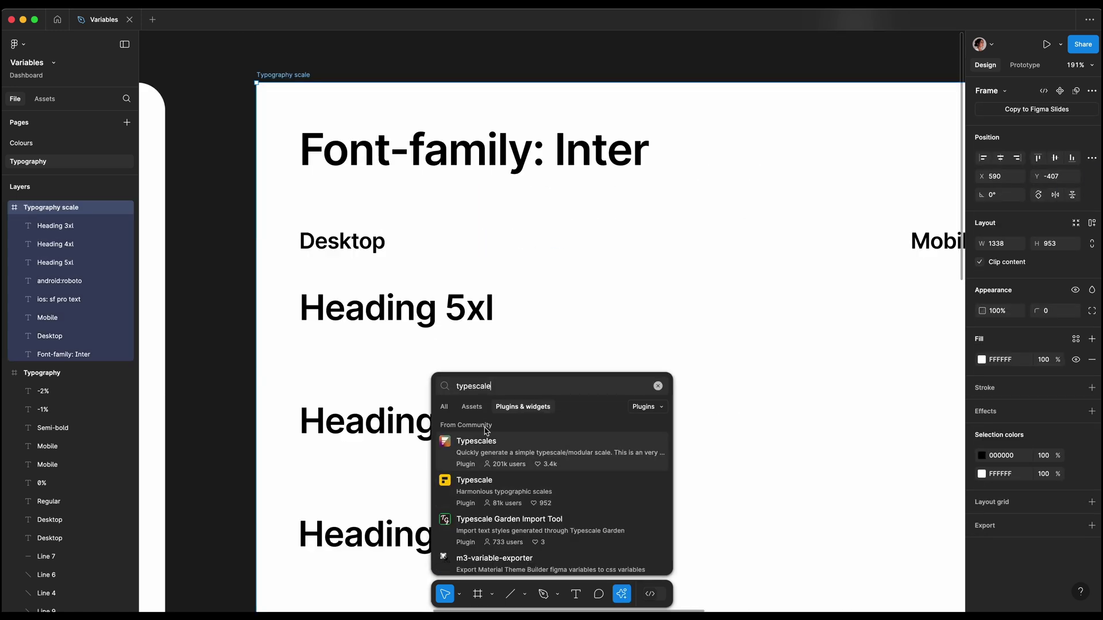
click(494, 441)
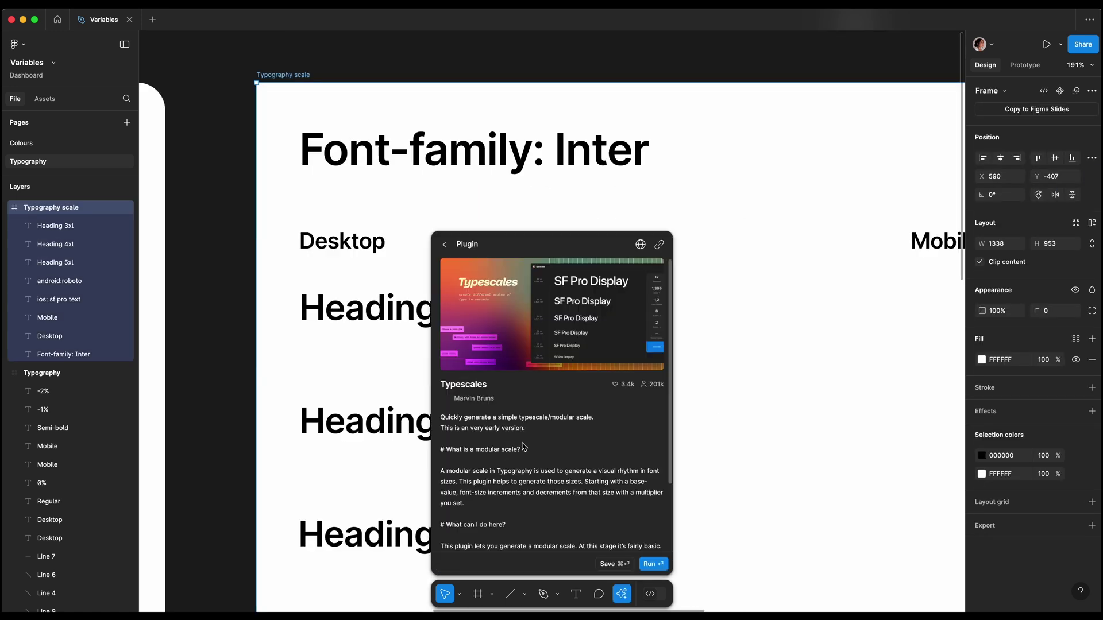
Run Typescales to generate a base 16, scale 1.2 reference frame beside Typography scale.
click(654, 564)
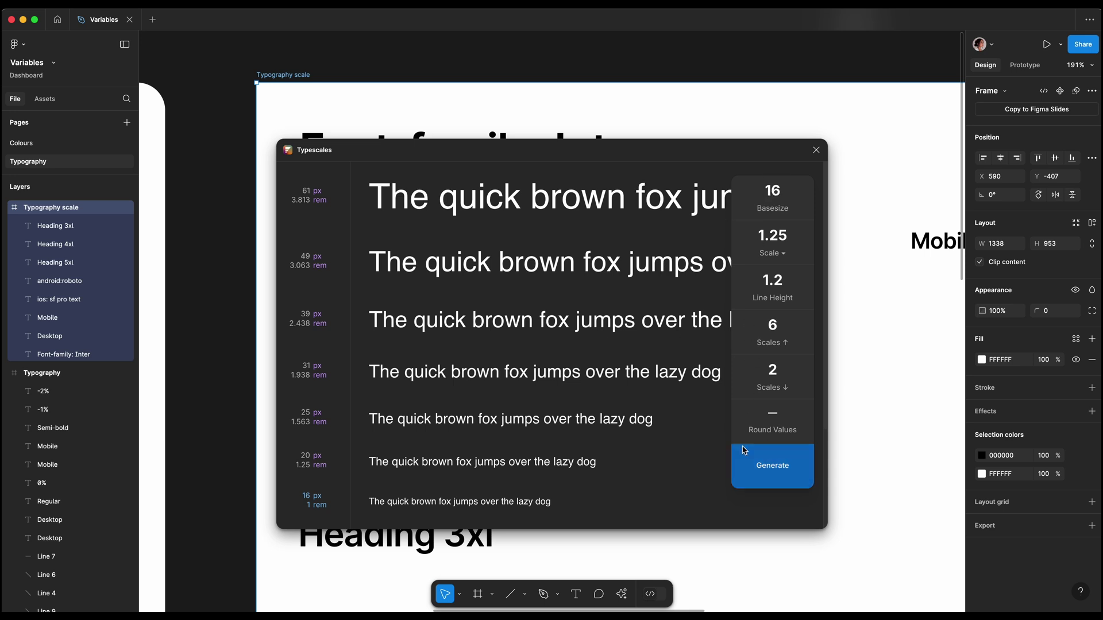
scroll(639, 453, down, 5)
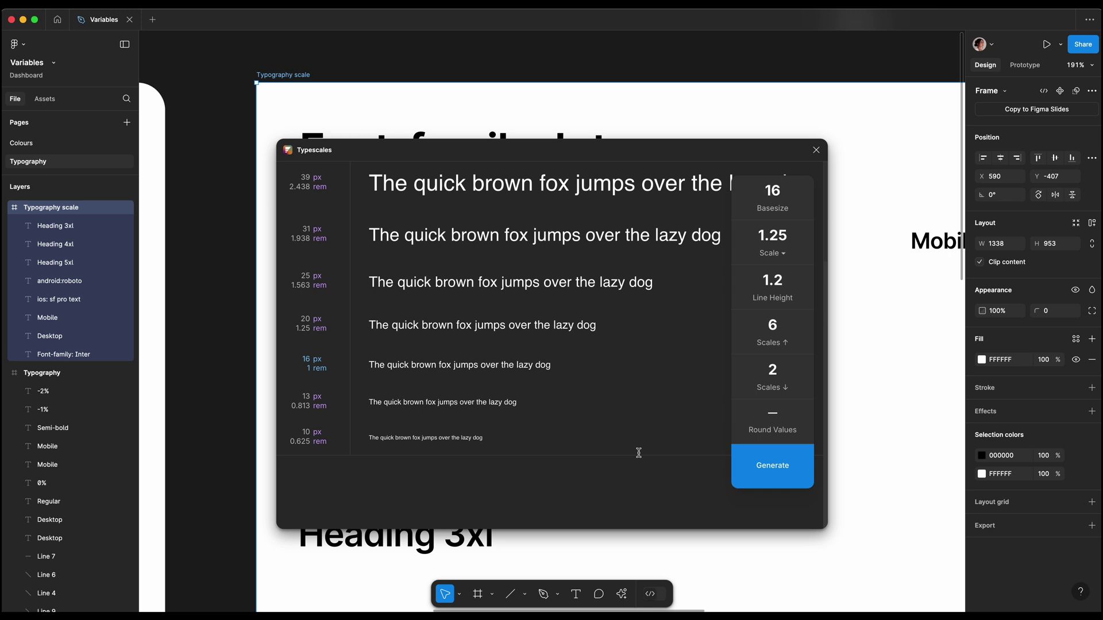
scroll(639, 452, up, 3)
scroll(638, 453, down, 3)
scroll(638, 452, up, 3)
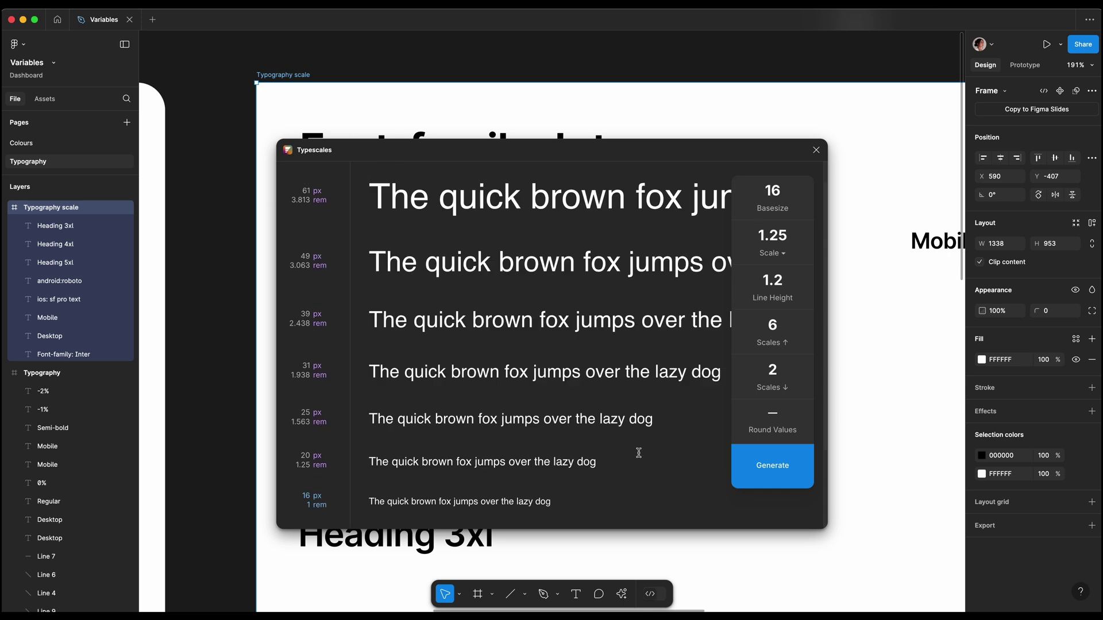
click(774, 193)
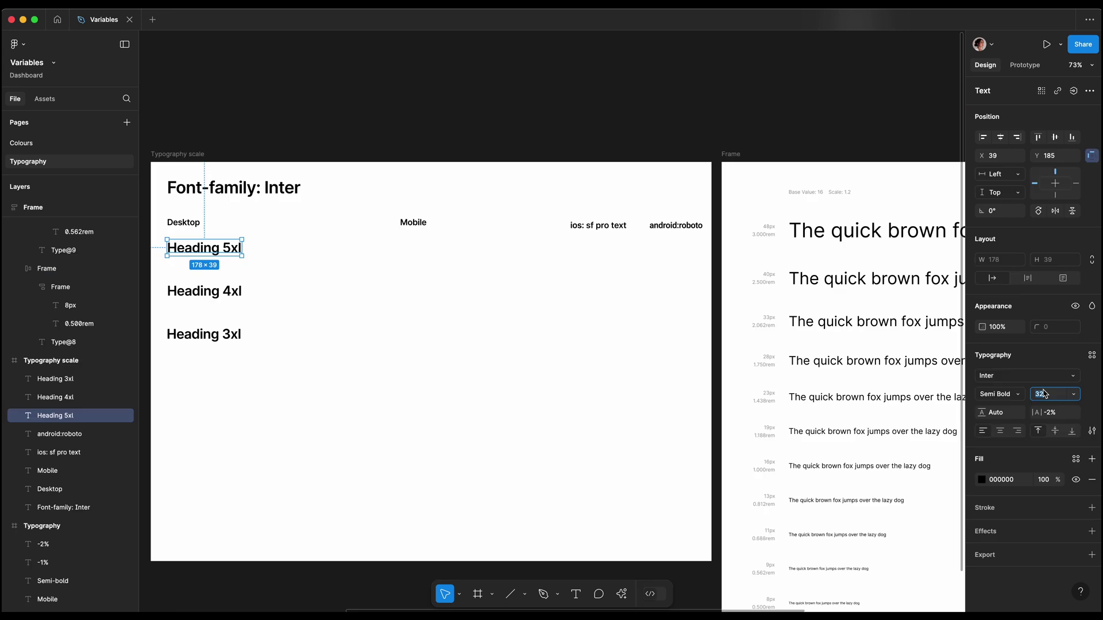
Set Heading 5xl's font size to 48, checking the generated 48px sample's settings.
text(48)
key(Return)
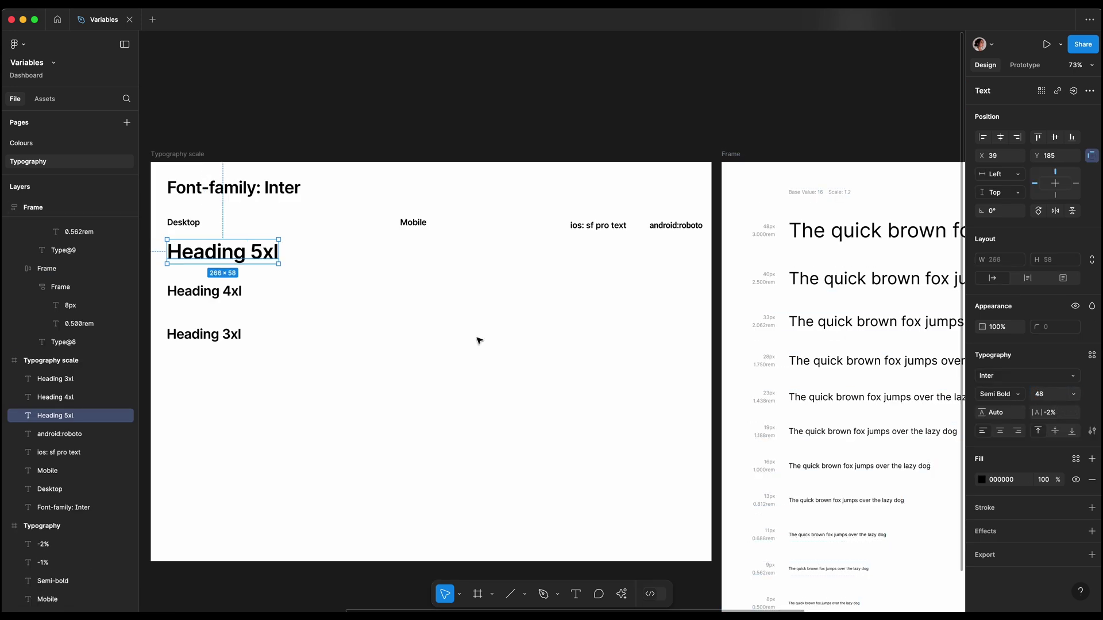
scroll(451, 323, up, 1)
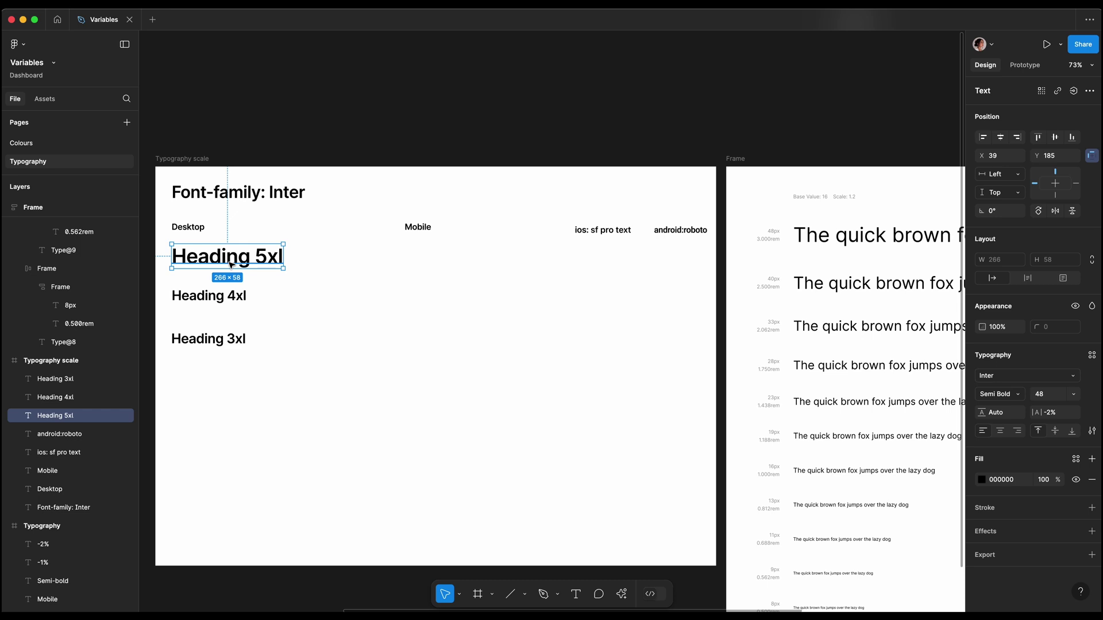
scroll(643, 371, right, 5)
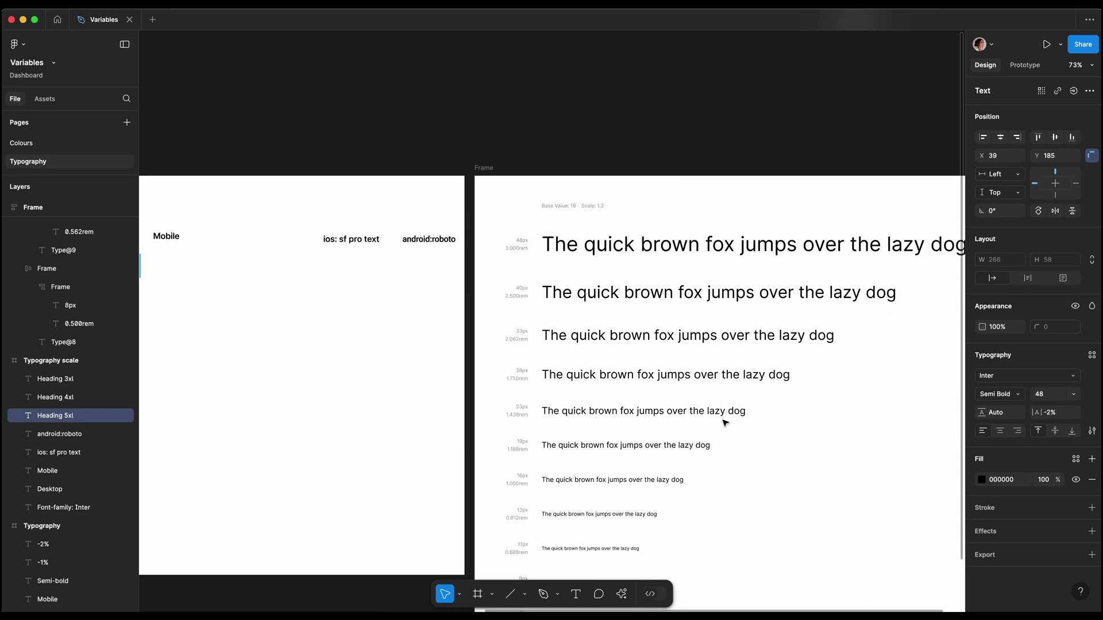
double_click(700, 253)
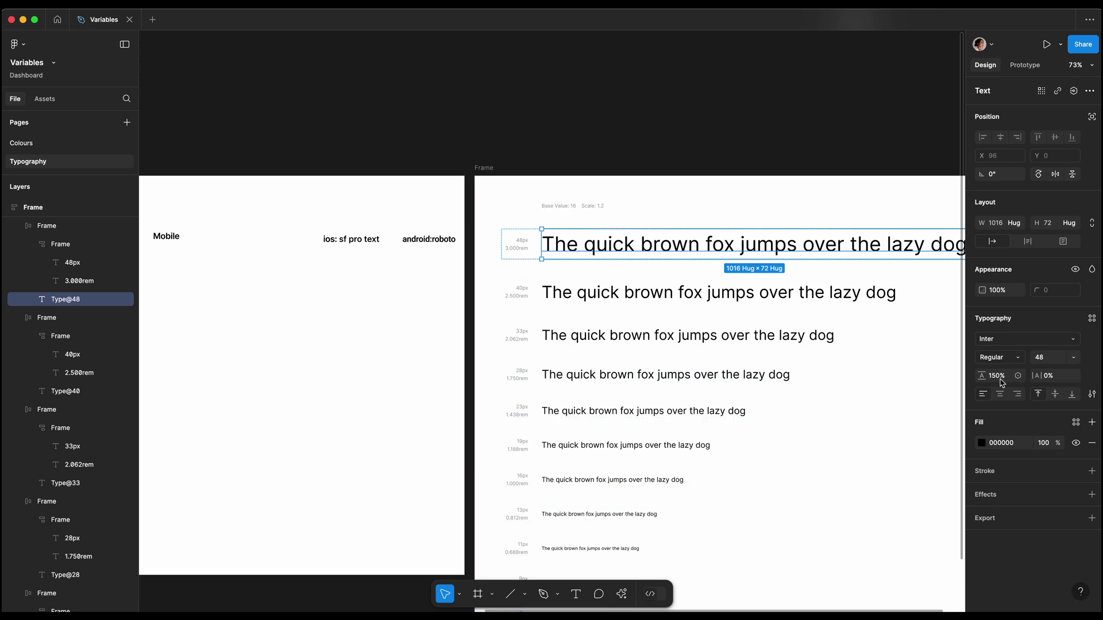
scroll(884, 270, left, 4)
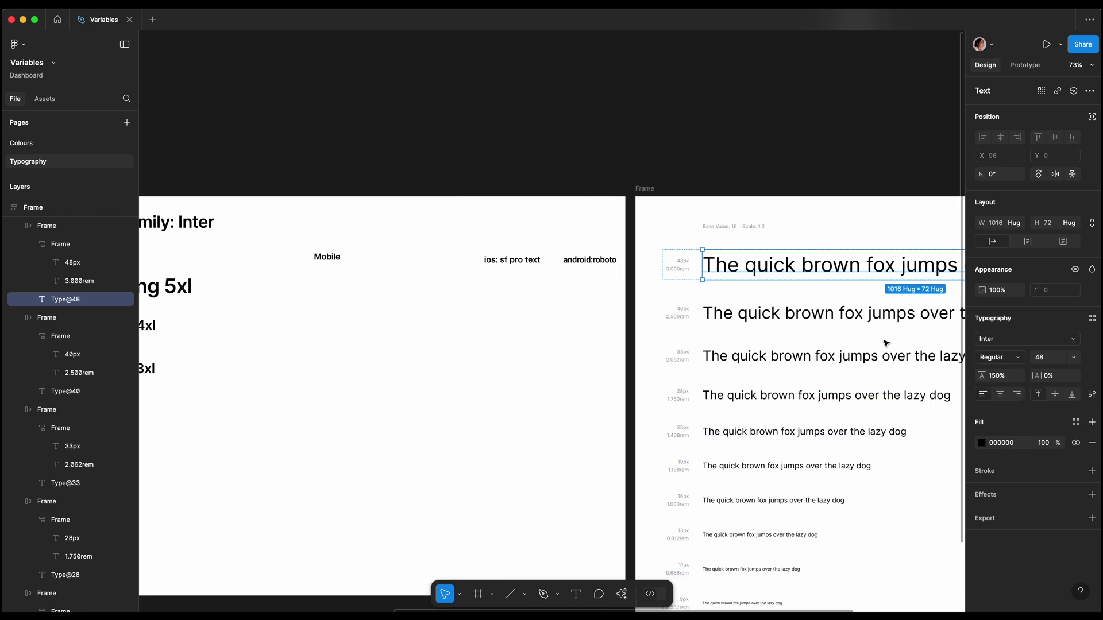
scroll(822, 267, left, 2)
click(208, 301)
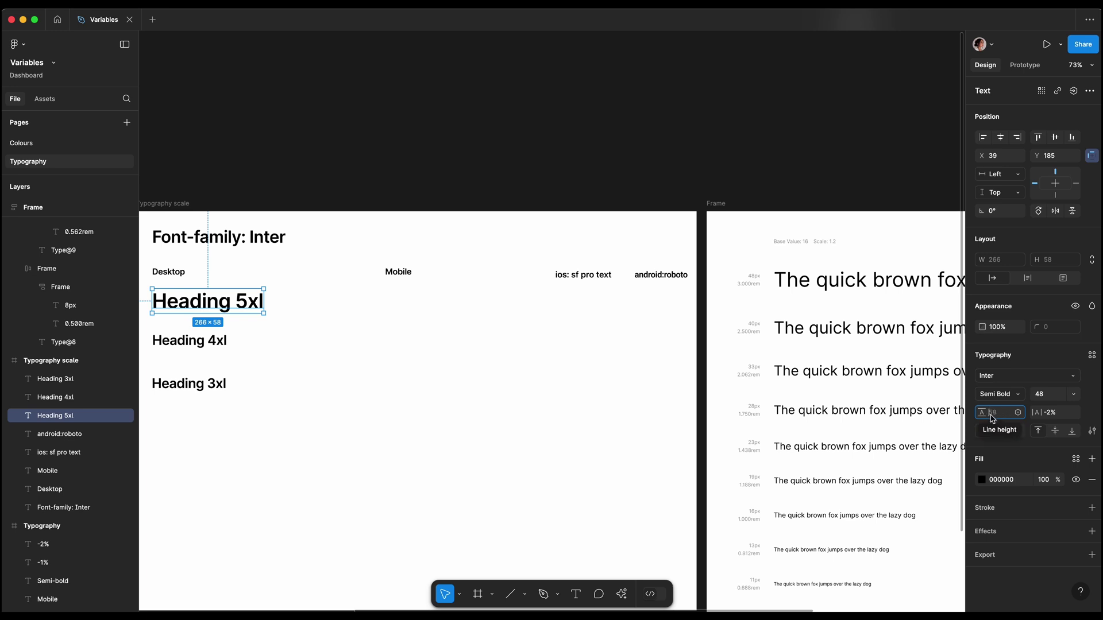
Give Heading 5xl a 56 line height and duplicate it just below itself.
click(1011, 418)
text(56)
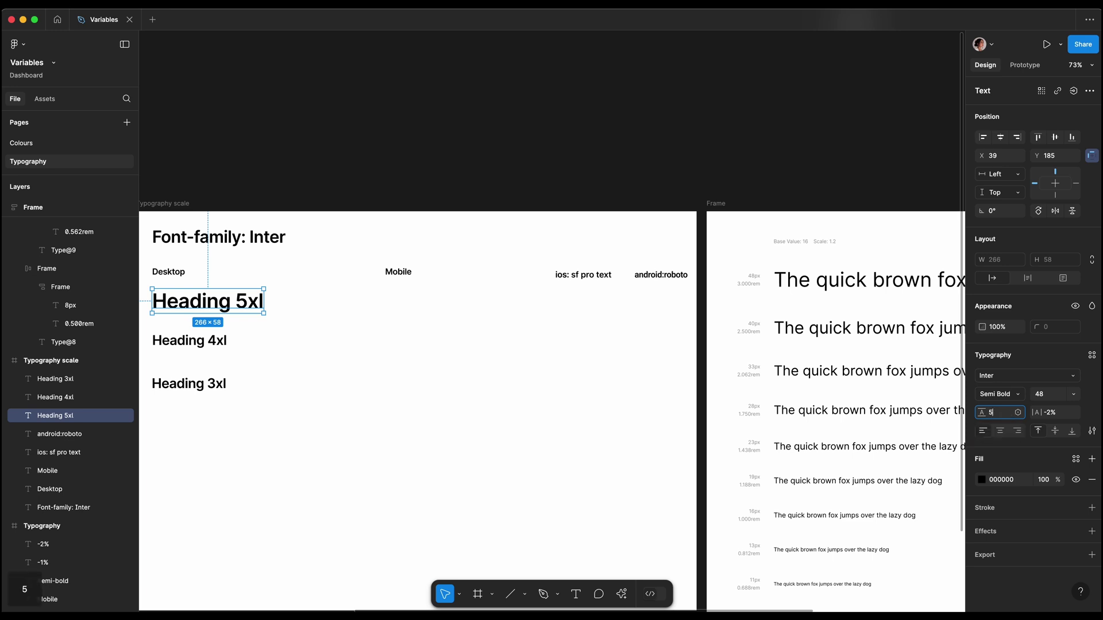
key(Return)
scroll(574, 399, left, 2)
scroll(575, 399, up, 1)
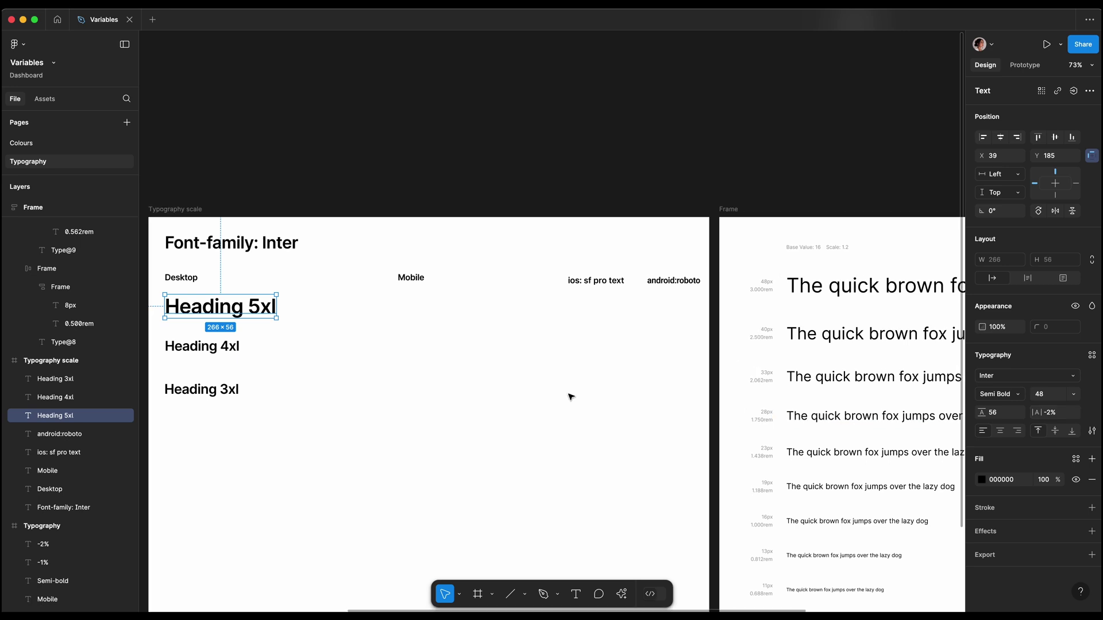
click(463, 367)
click(210, 317)
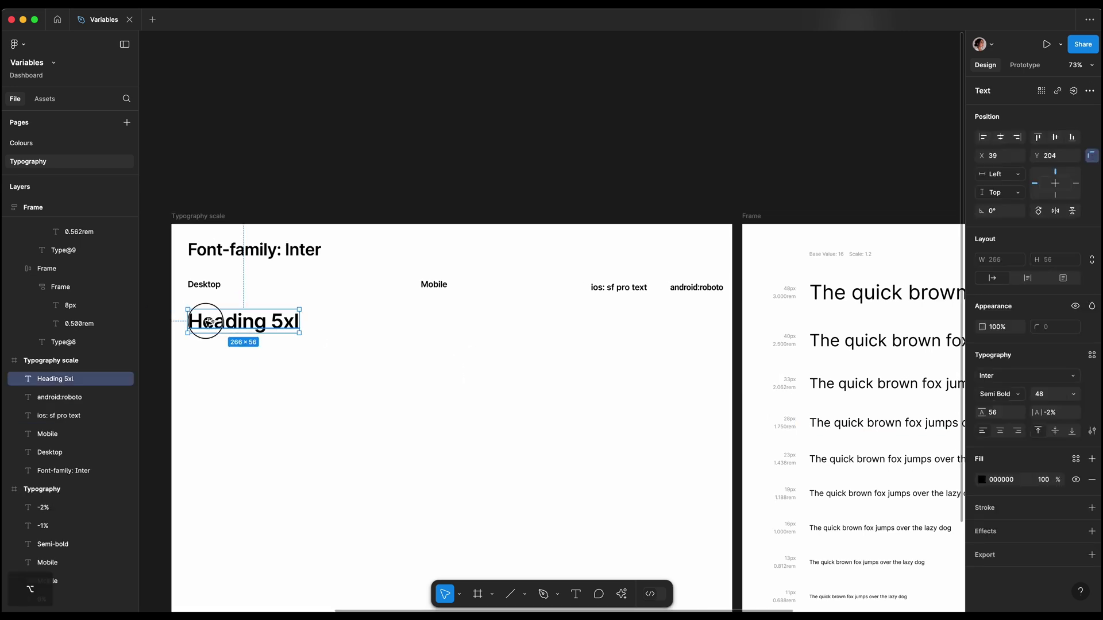
drag(208, 323, 209, 354)
Make the duplicate heading Regular weight, duplicate the Semi Bold/Regular pair below, and edit the top heading.
click(999, 394)
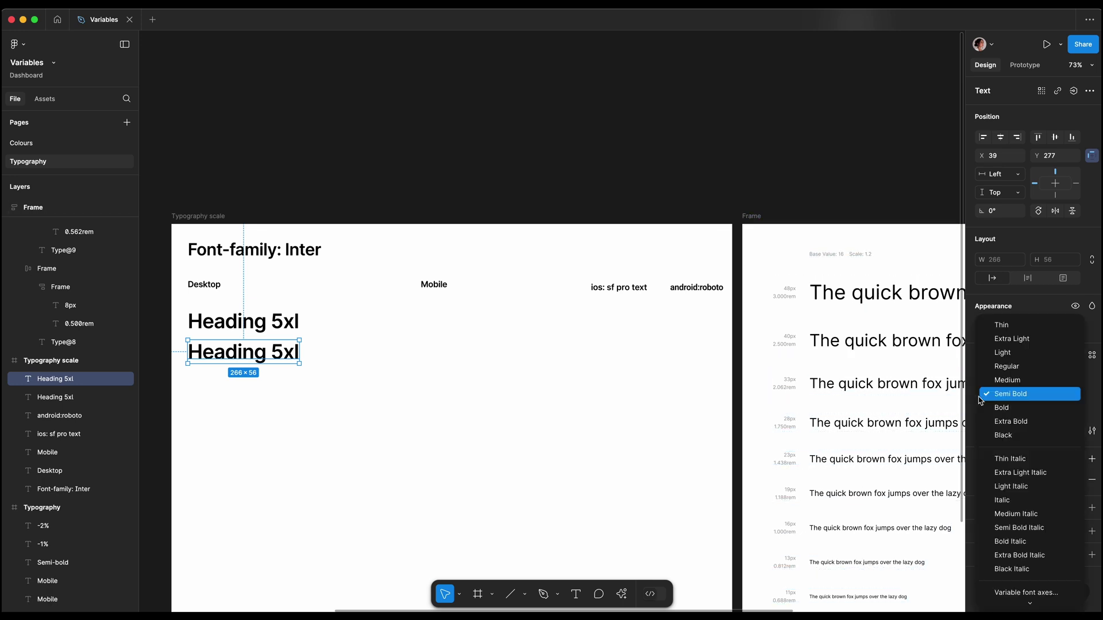
click(985, 374)
click(387, 430)
drag(243, 378, 212, 414)
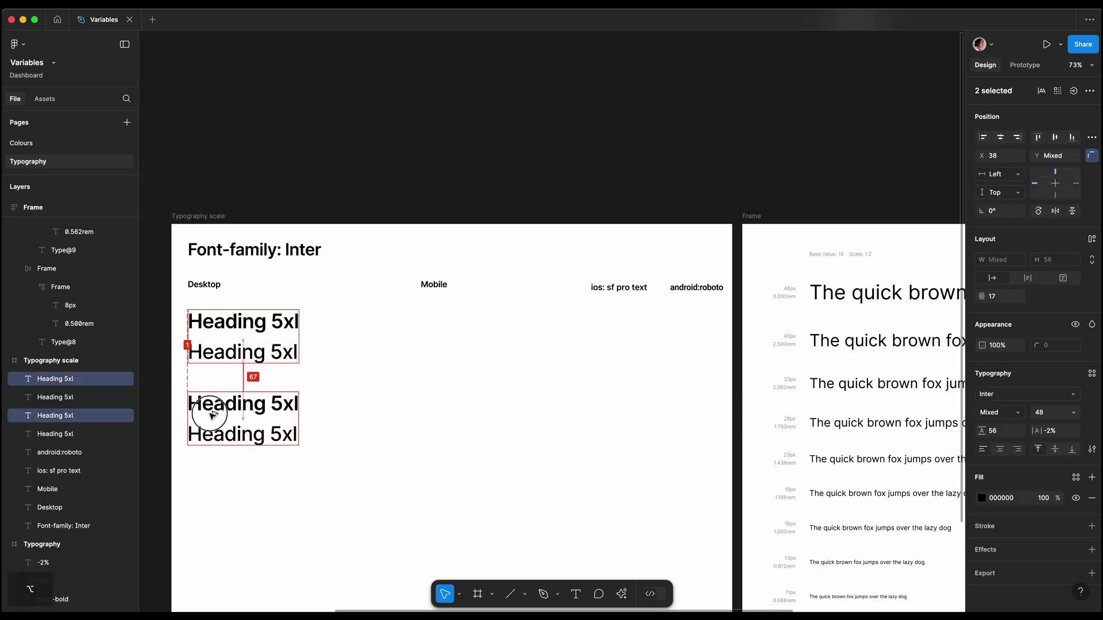
click(210, 373)
double_click(274, 325)
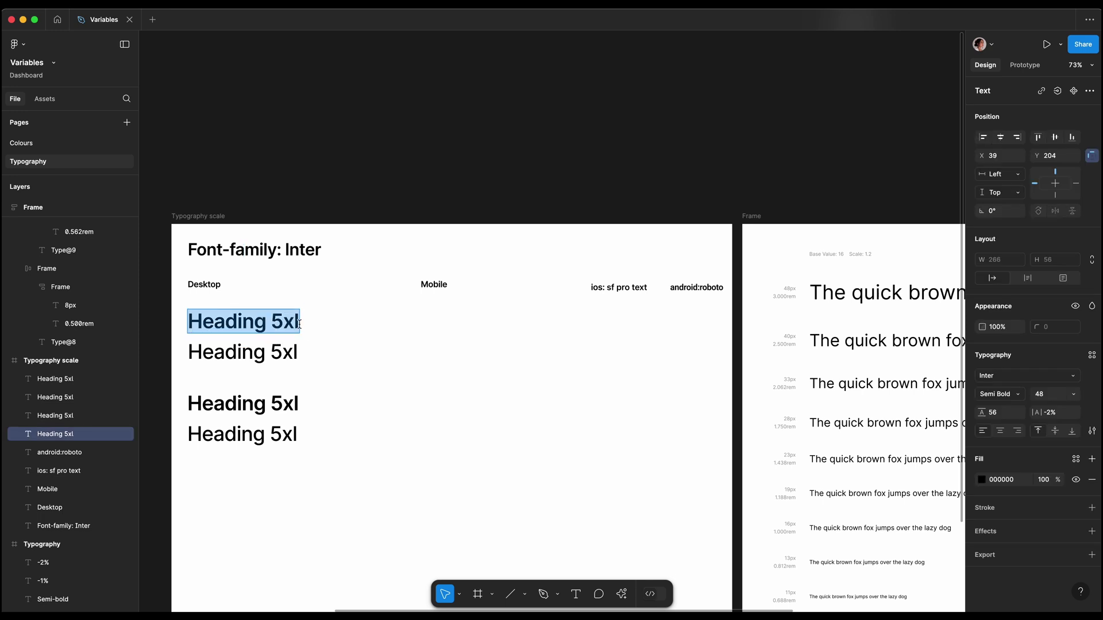
click(295, 322)
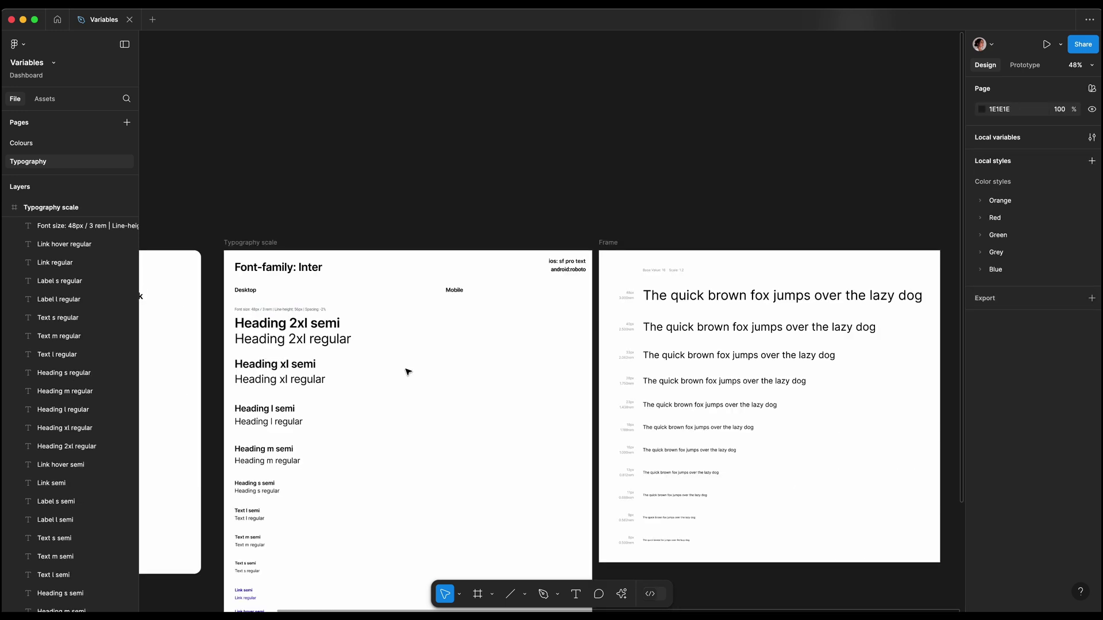
Launch Typescales from the Typography scale frame and generate a scale with base size 12.
scroll(406, 370, right, 3)
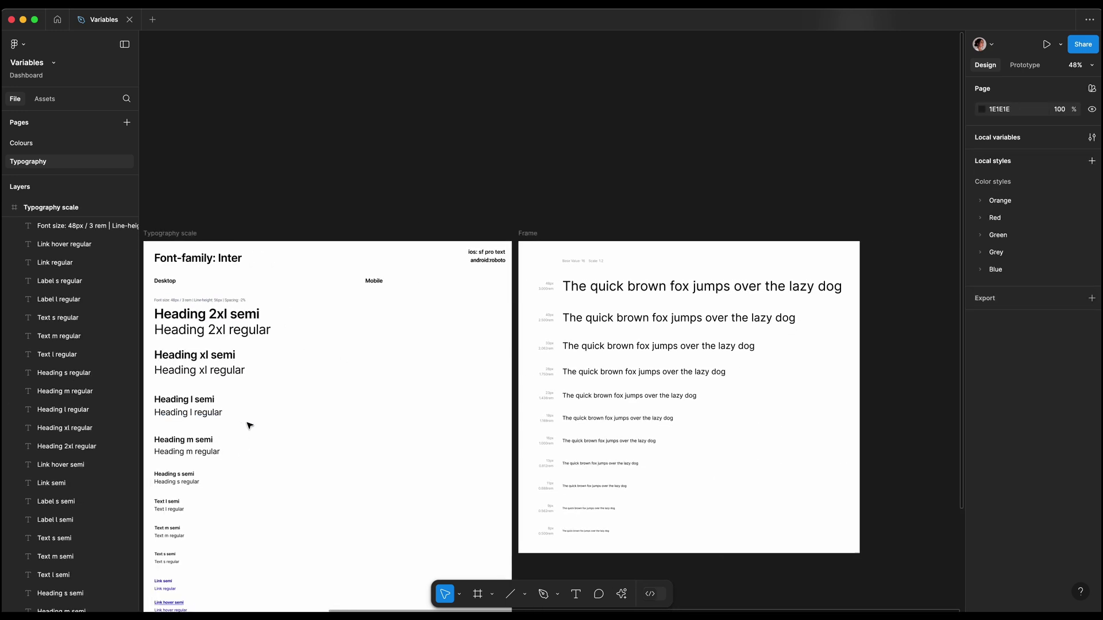
scroll(406, 264, up, 5)
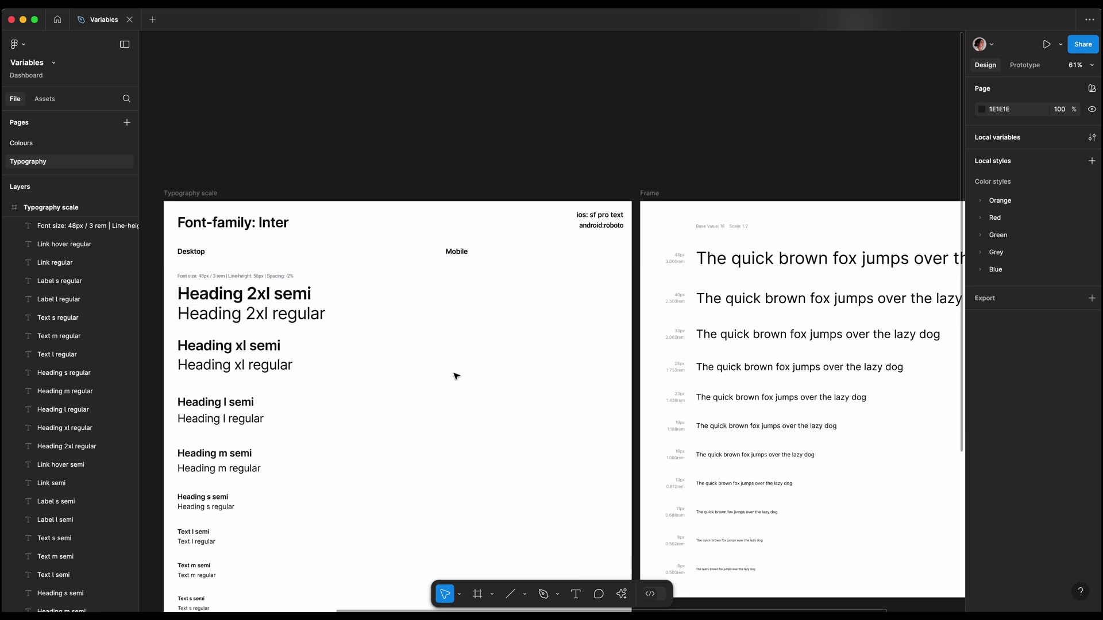
right_click(457, 376)
mouse_move(520, 476)
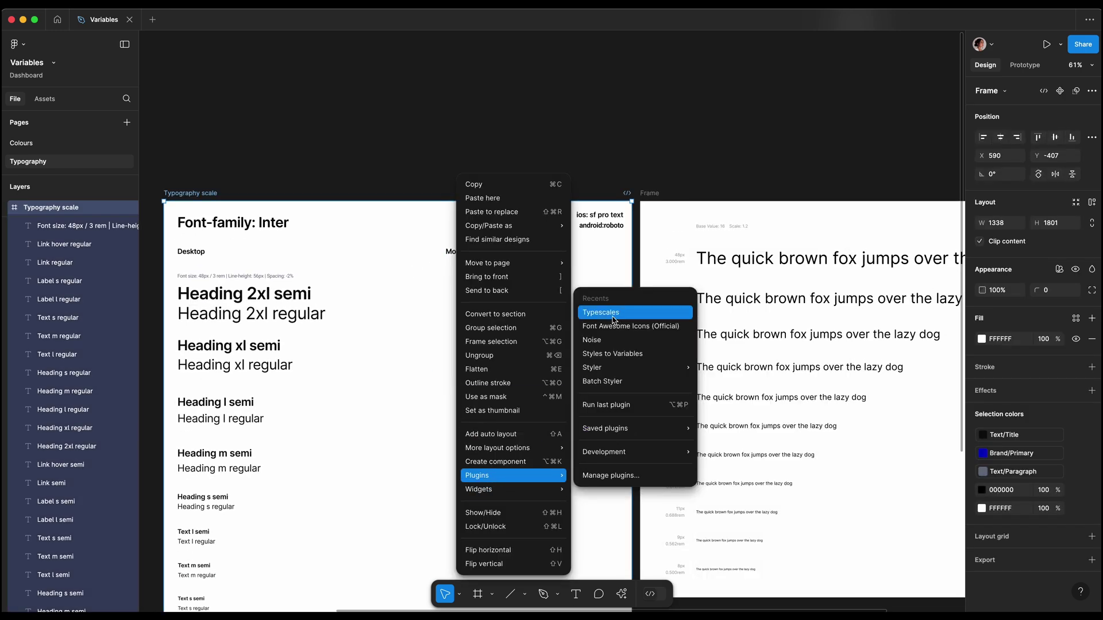
click(613, 319)
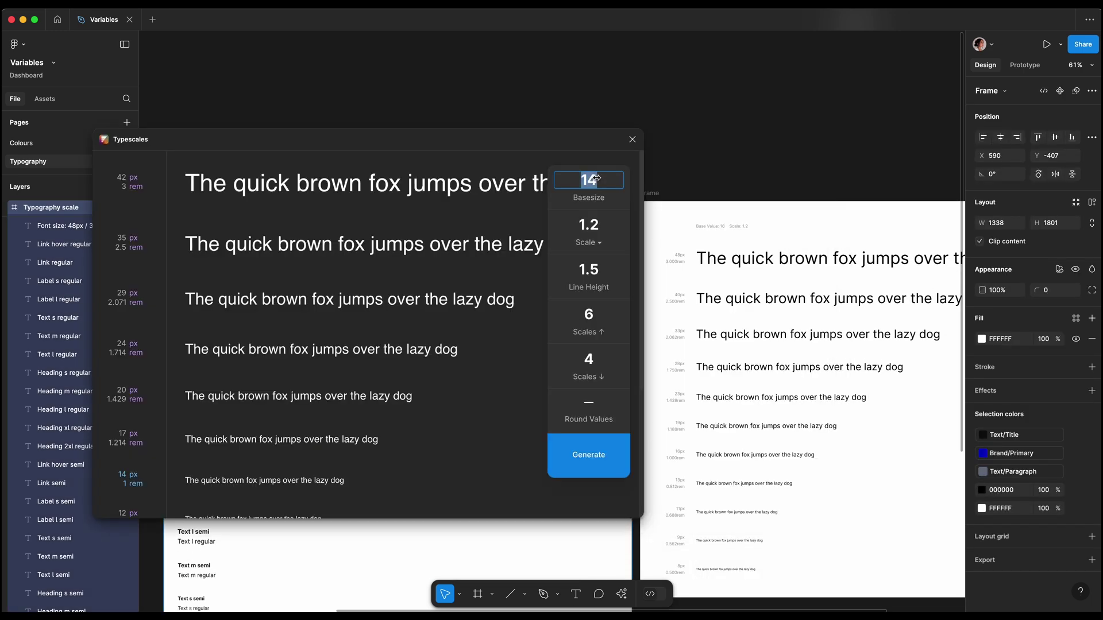
text(12)
key(Return)
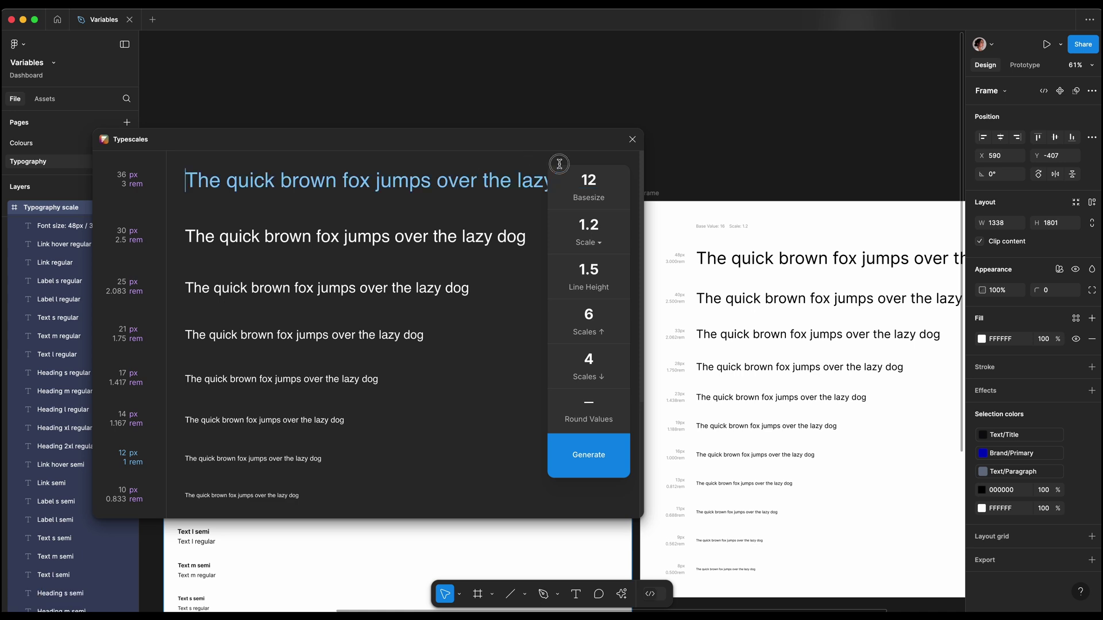
click(589, 455)
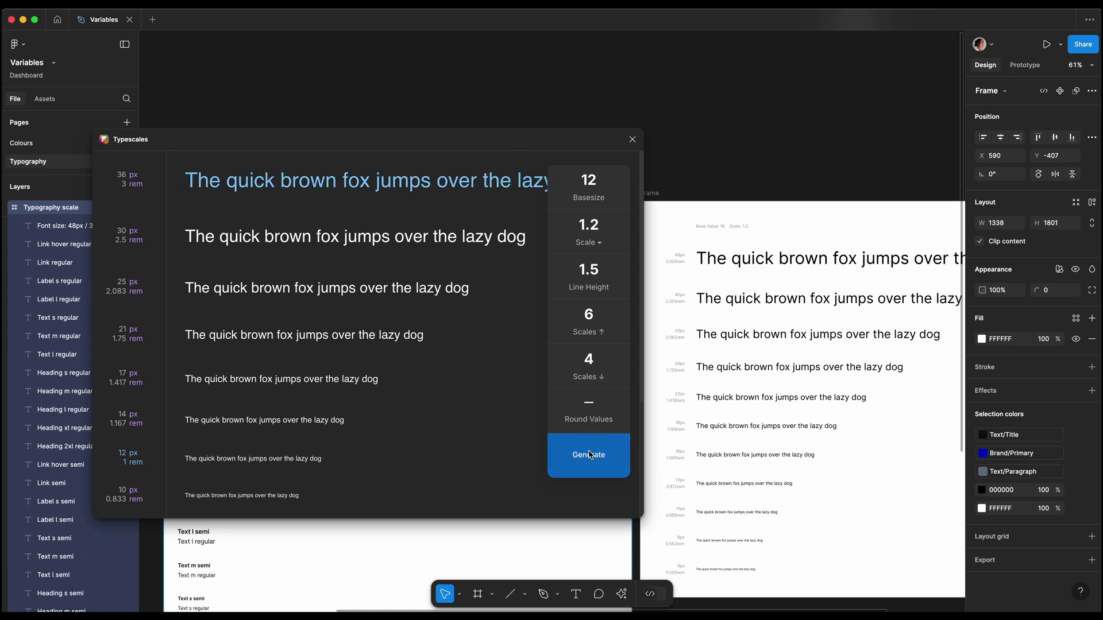
Copy the Desktop column's style texts into the Mobile column.
scroll(592, 274, up, 3)
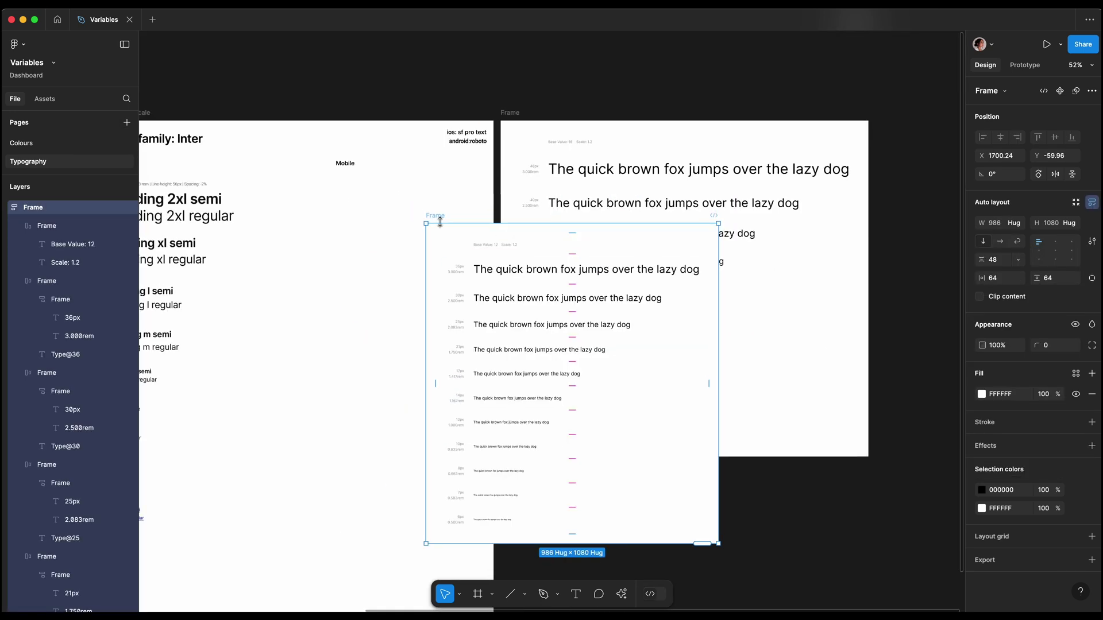
drag(442, 217, 513, 111)
scroll(513, 111, up, 2)
drag(333, 582, 211, 138)
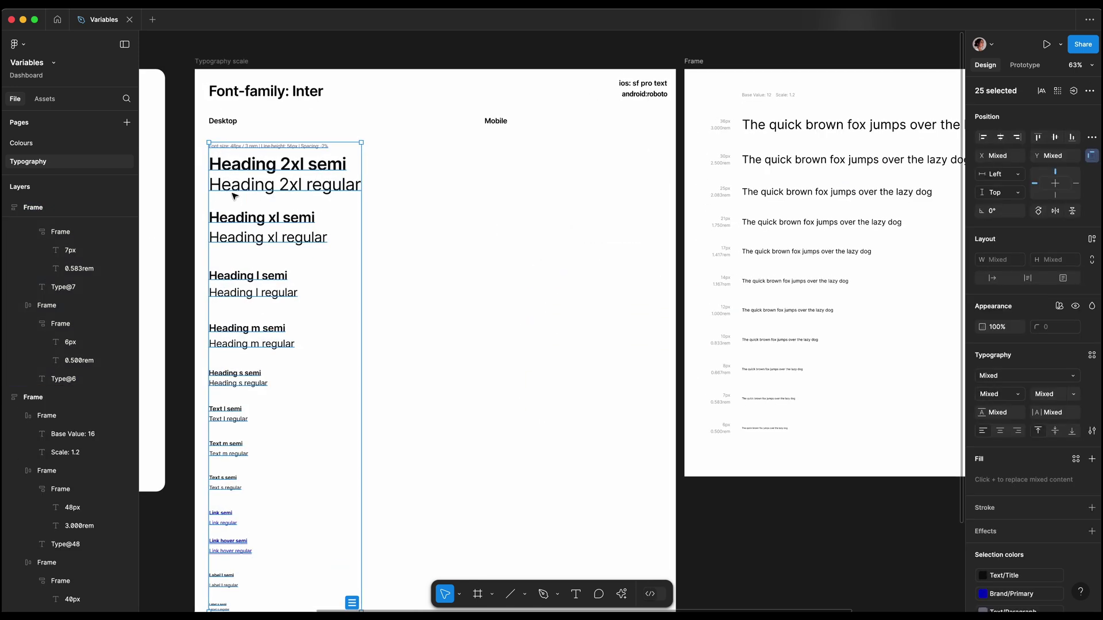
scroll(234, 195, up, 2)
drag(197, 227, 487, 224)
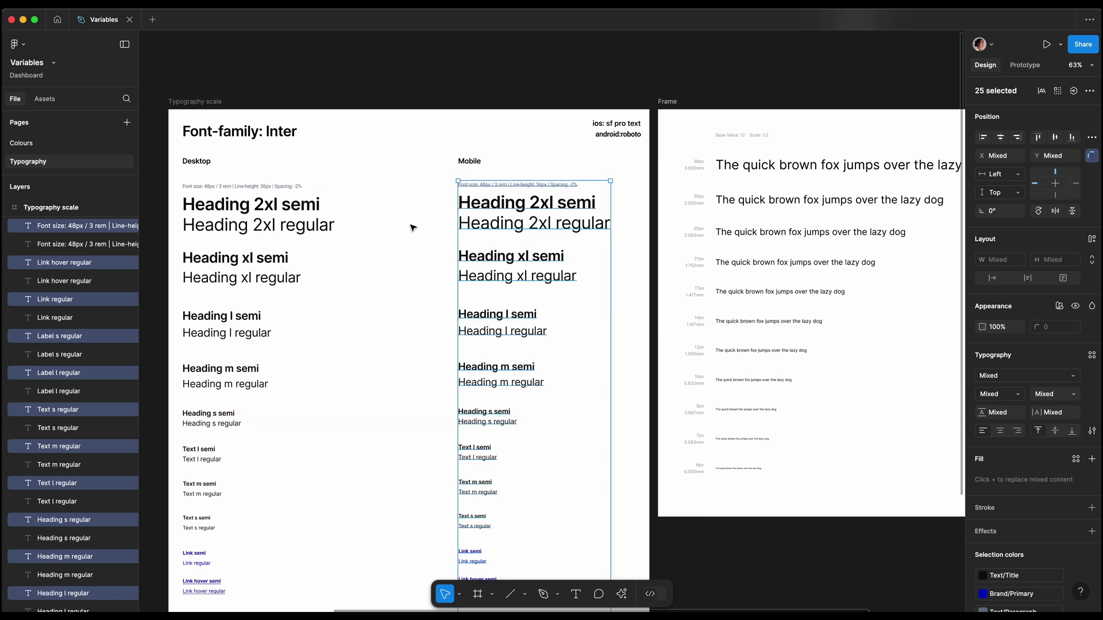
Set the Mobile column's Heading 2xl semi and regular pair to 36 px.
click(517, 206)
scroll(648, 146, up, 5)
click(1054, 413)
text(36)
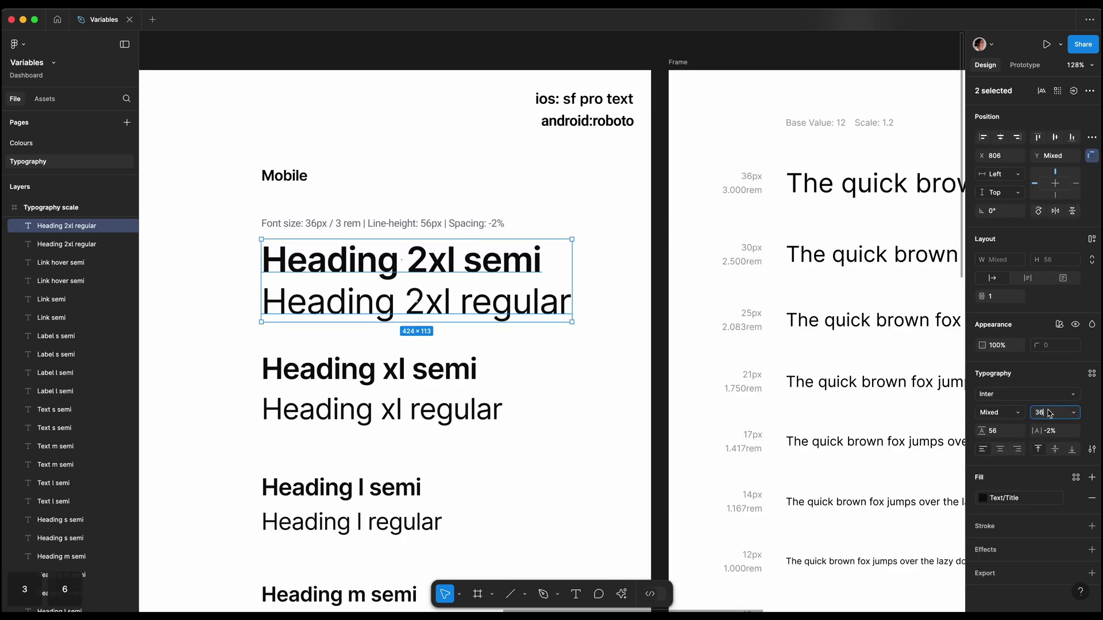
click(1010, 431)
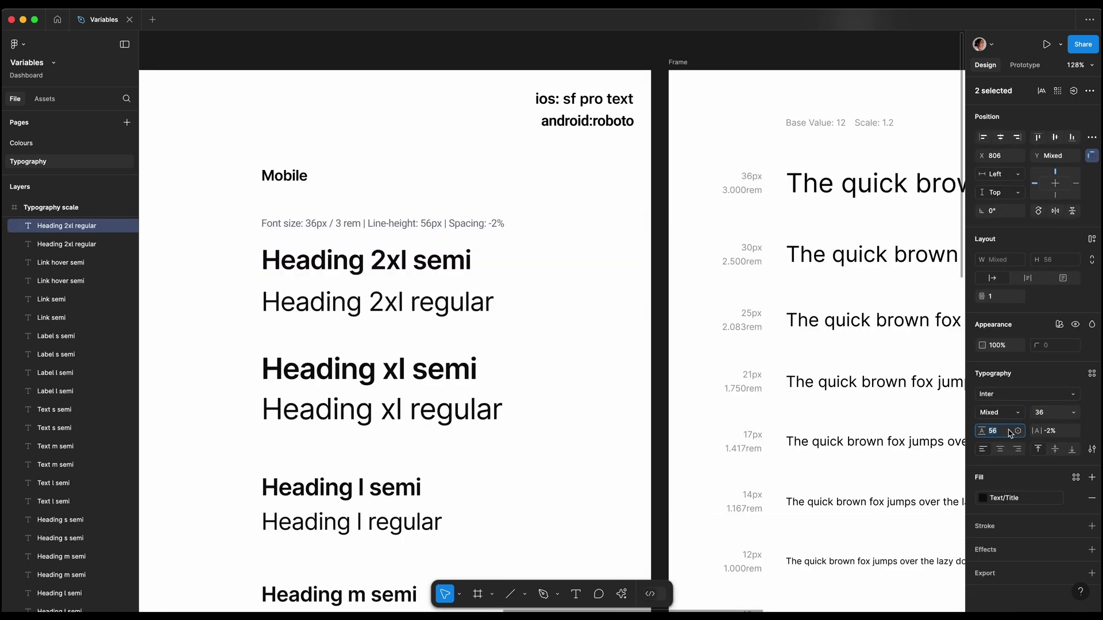
Select the 24 Desktop text layers and bring up their actions menu.
scroll(620, 554, down, 5)
drag(621, 553, 267, 168)
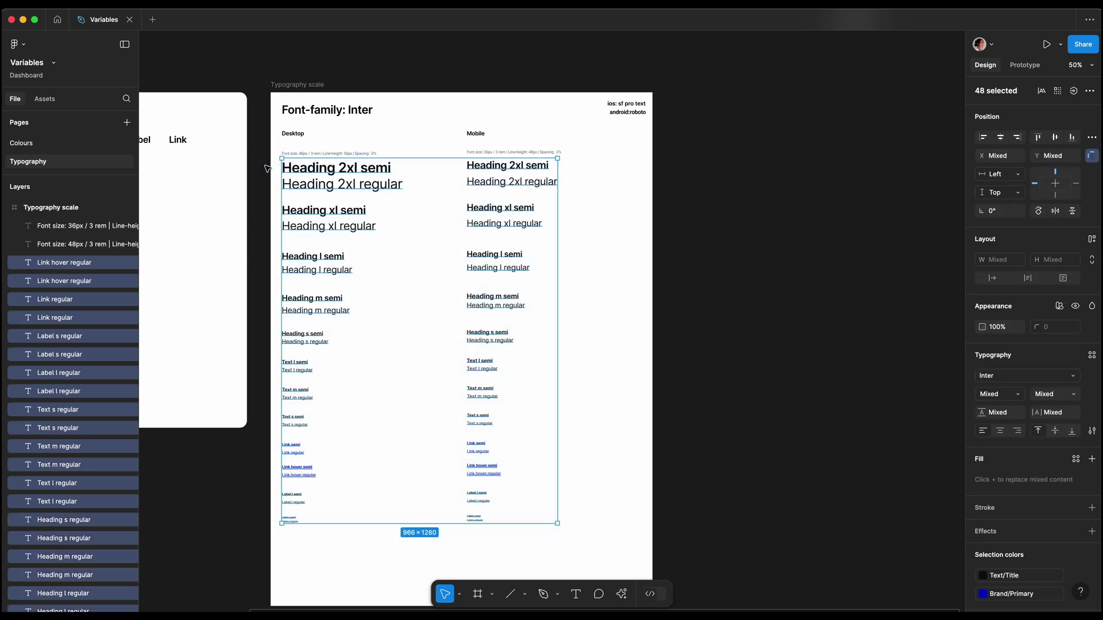
scroll(364, 458, up, 2)
scroll(364, 458, left, 2)
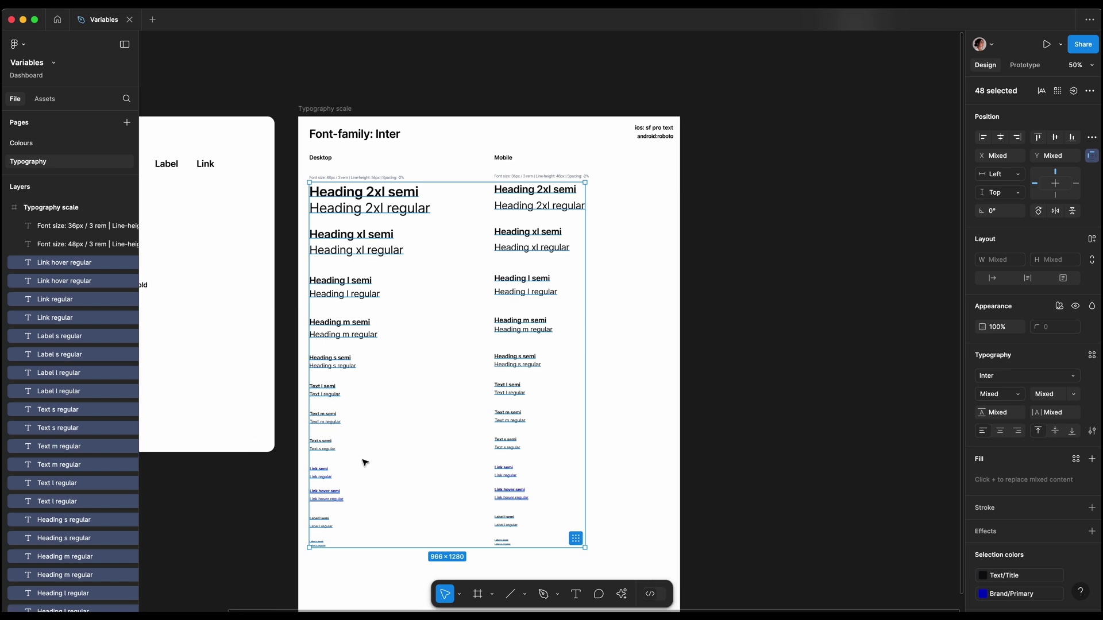
drag(382, 560, 299, 175)
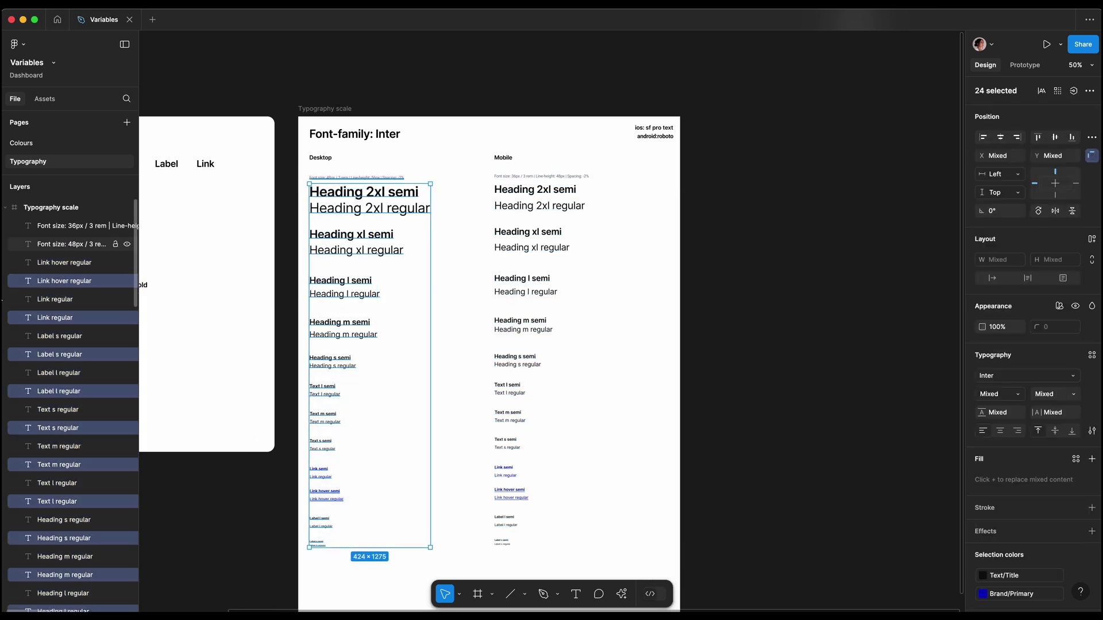
right_click(40, 282)
Batch-rename the 24 Desktop layers with 'Desktop / $&' and select the Mobile column's layers.
click(77, 358)
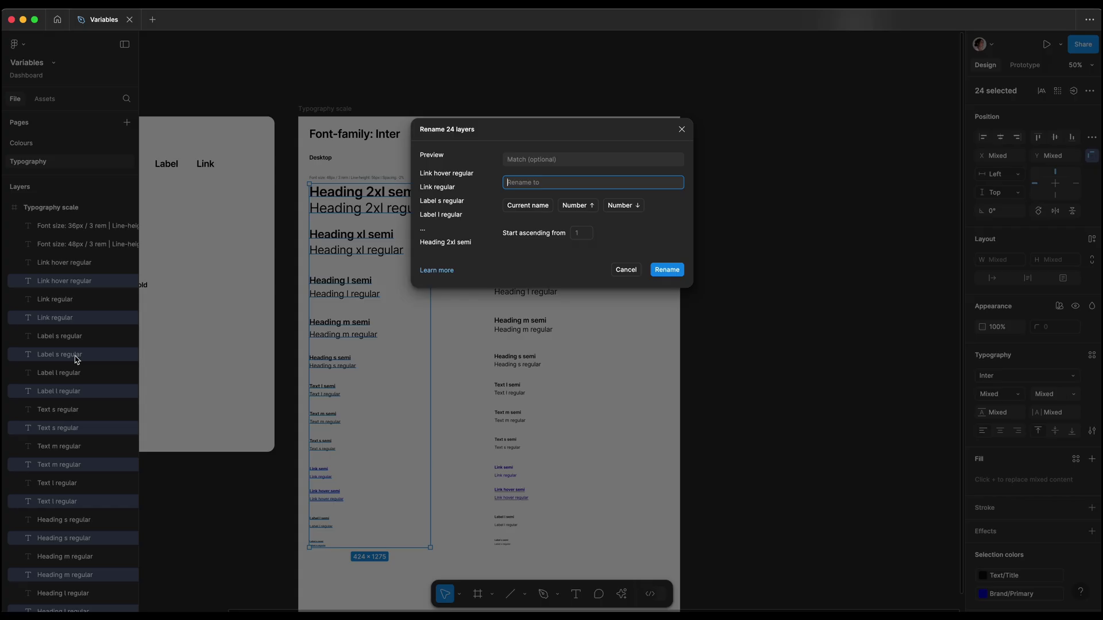
text(Desktop / )
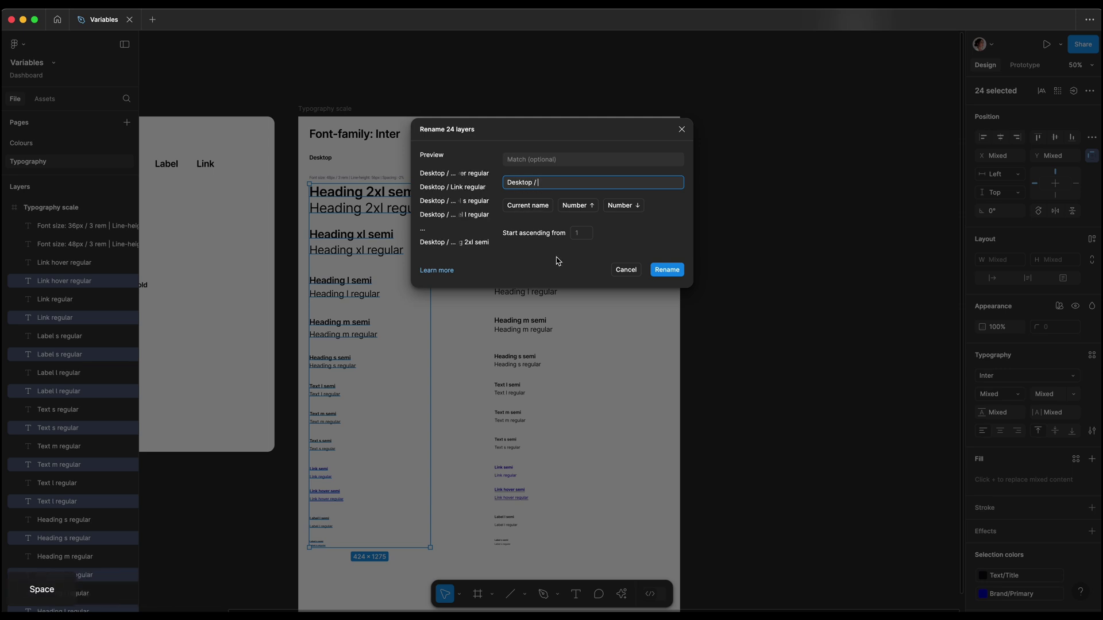
text($&)
click(666, 269)
key(Escape)
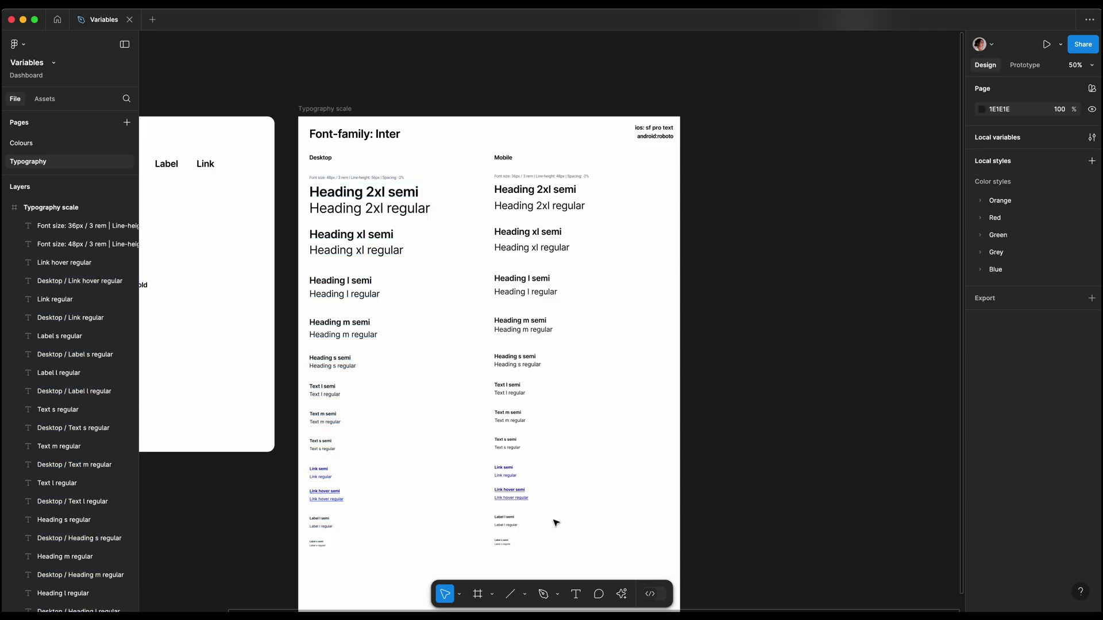
drag(551, 557, 495, 187)
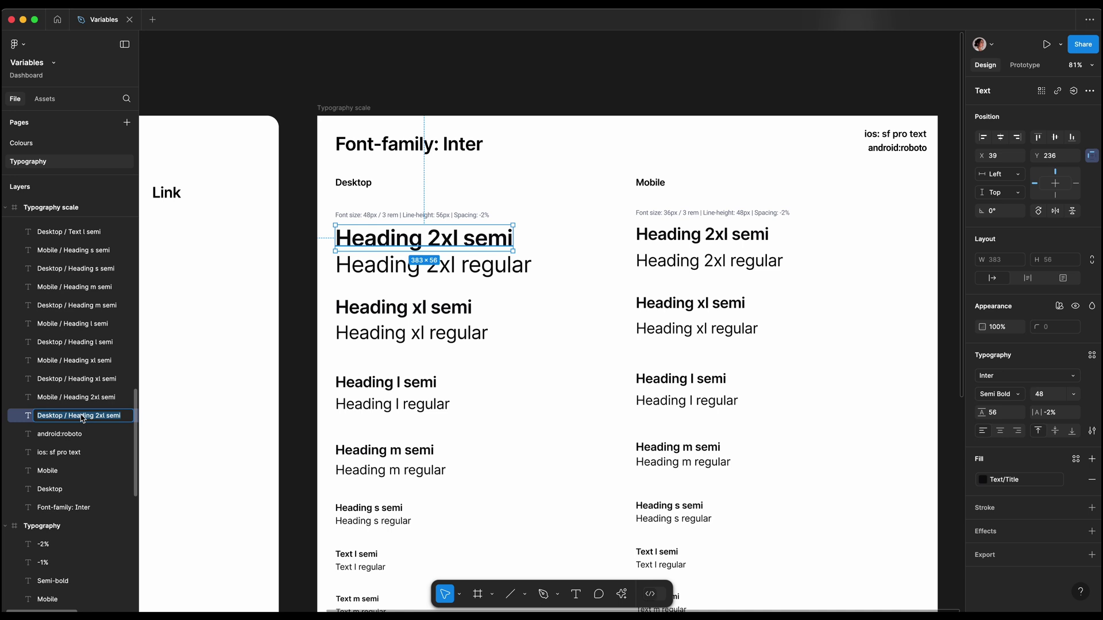
Insert slashes into the Heading 2xl and Heading xl layer names to group size and weight.
click(95, 416)
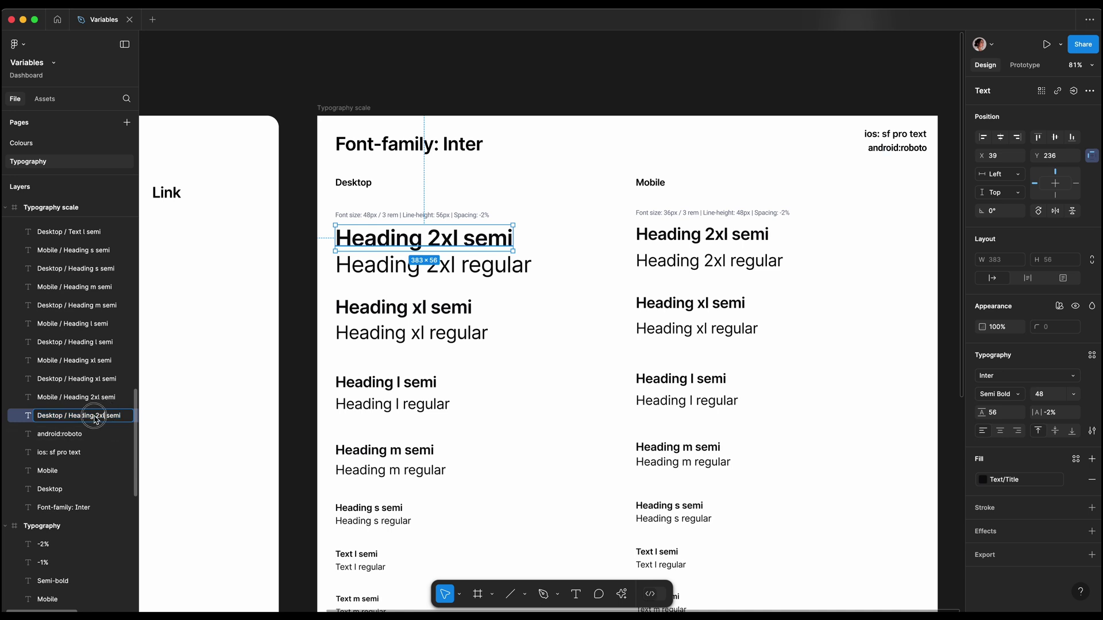
text(/)
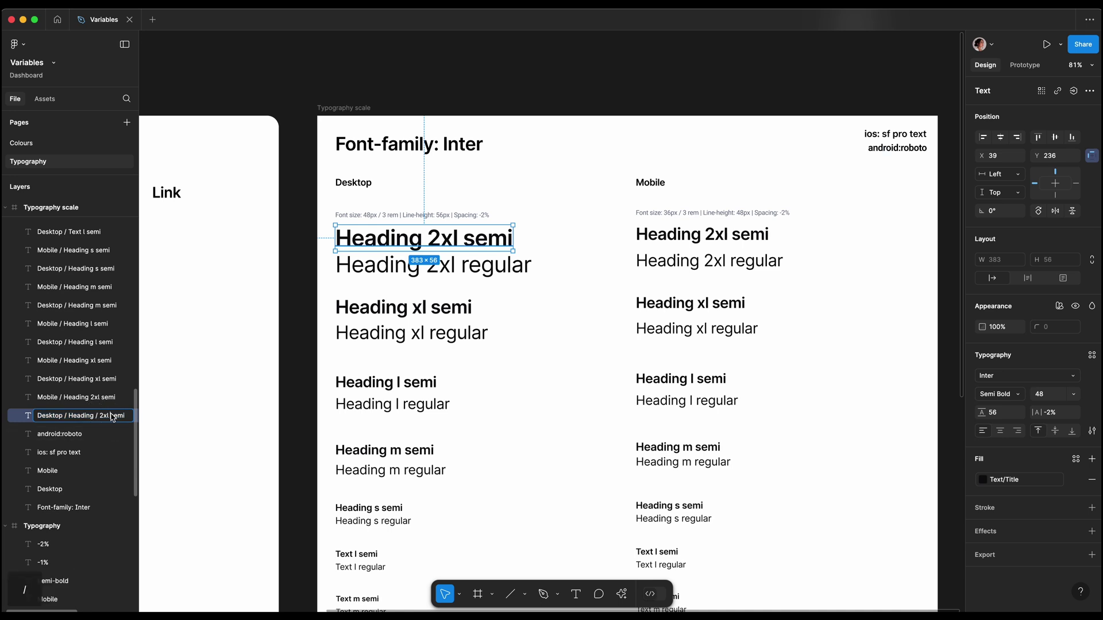
click(112, 415)
text(/)
click(90, 401)
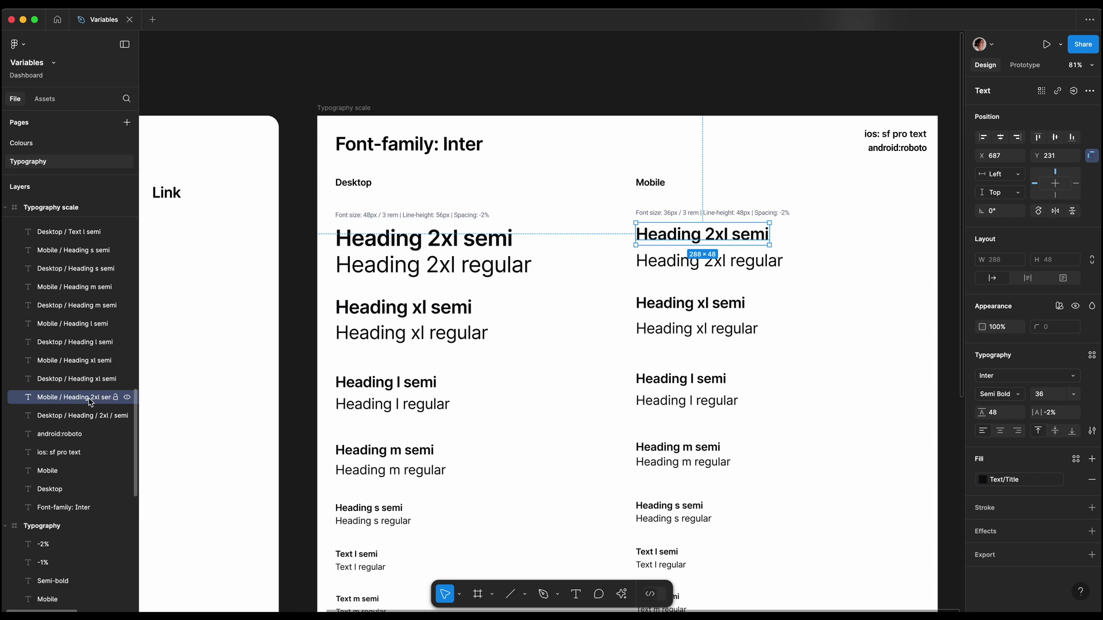
double_click(90, 401)
click(90, 401)
text(/ 2xl)
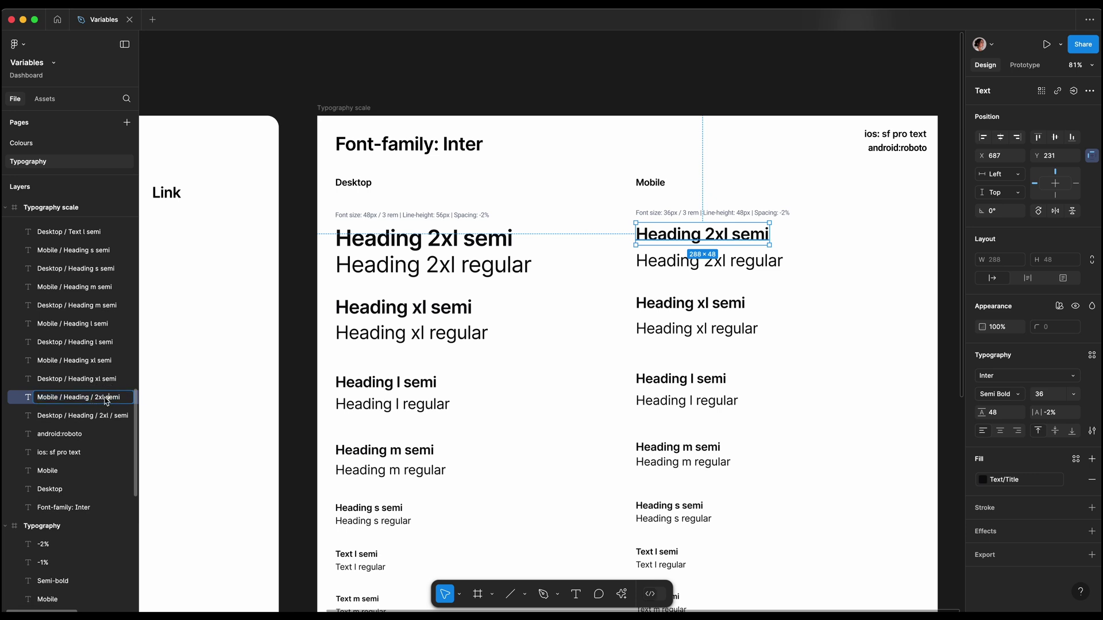
text(/)
double_click(101, 380)
click(101, 380)
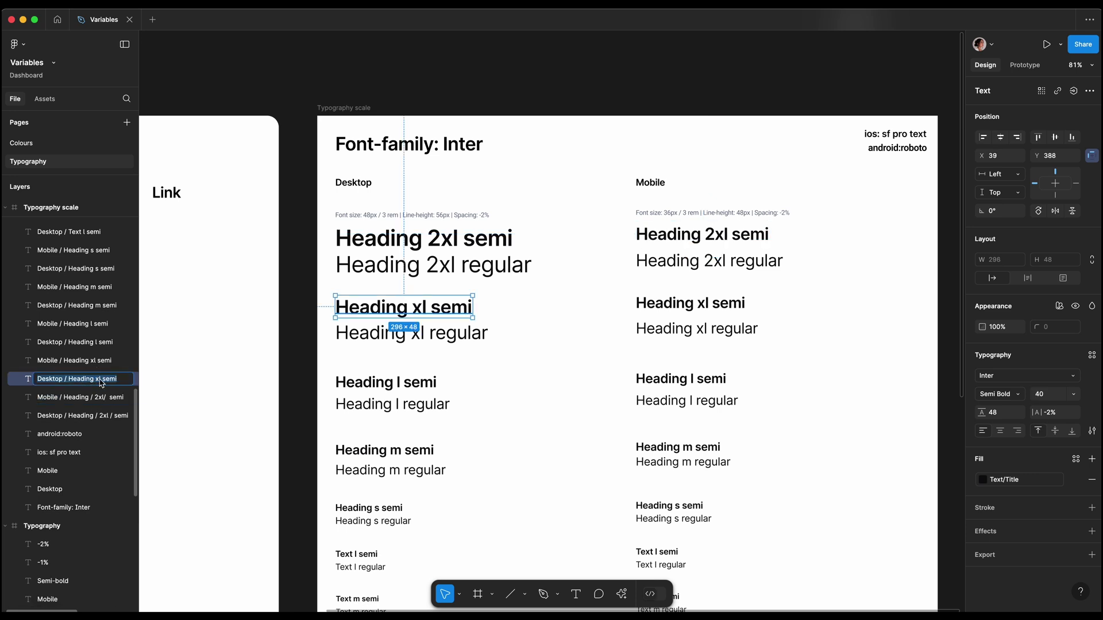
click(96, 380)
text(/)
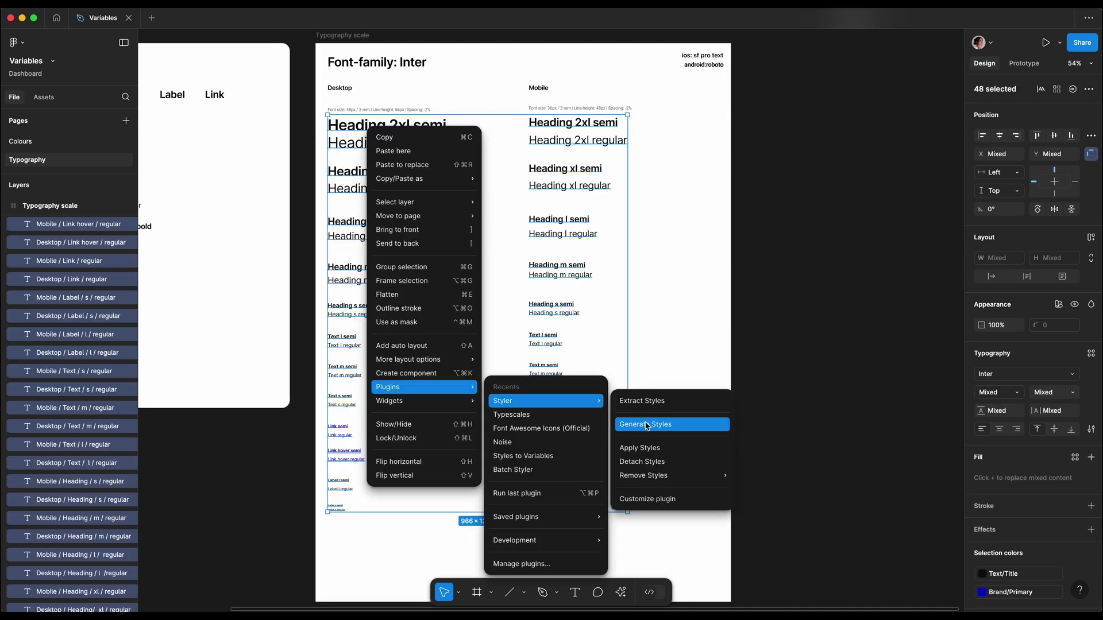
Generate 48 text styles with Styler from the selected layers and clear the selection.
click(644, 425)
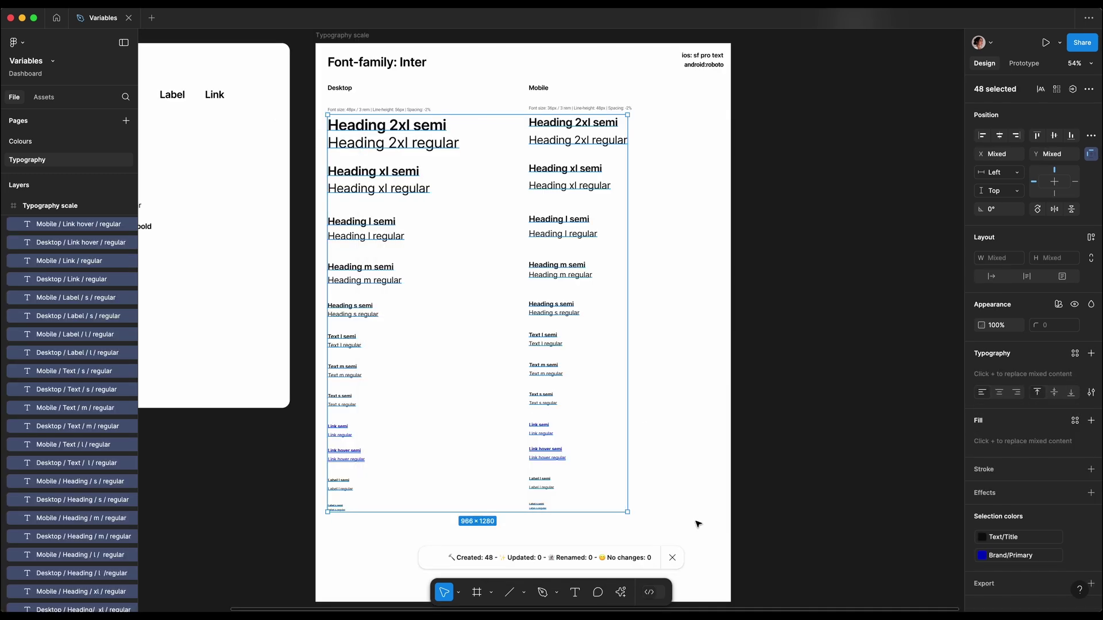
click(832, 504)
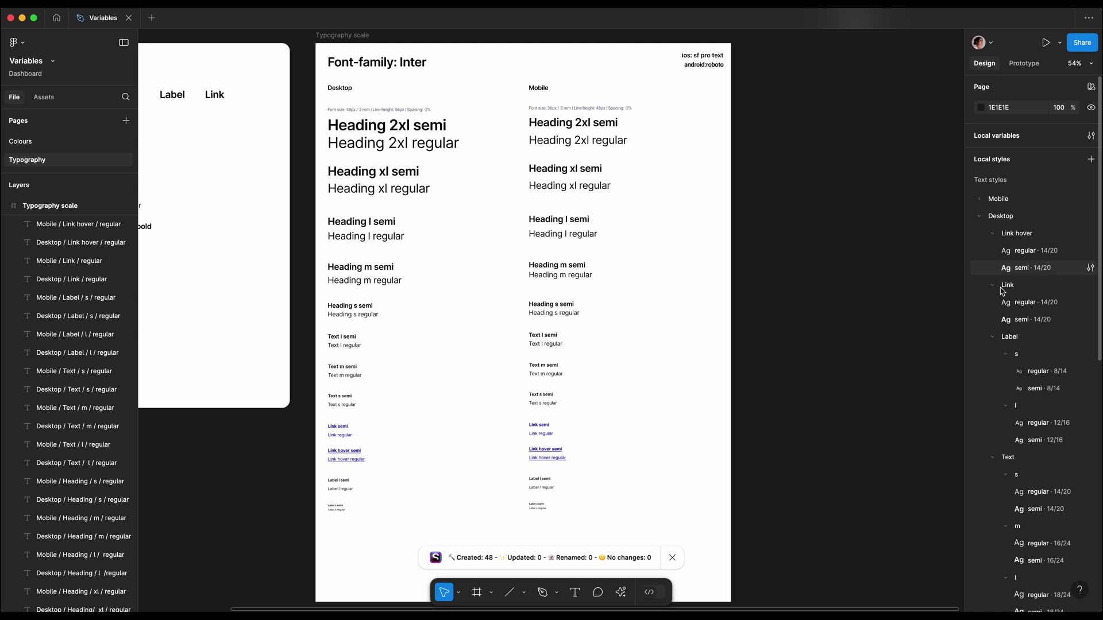
scroll(996, 464, down, 5)
scroll(997, 462, up, 5)
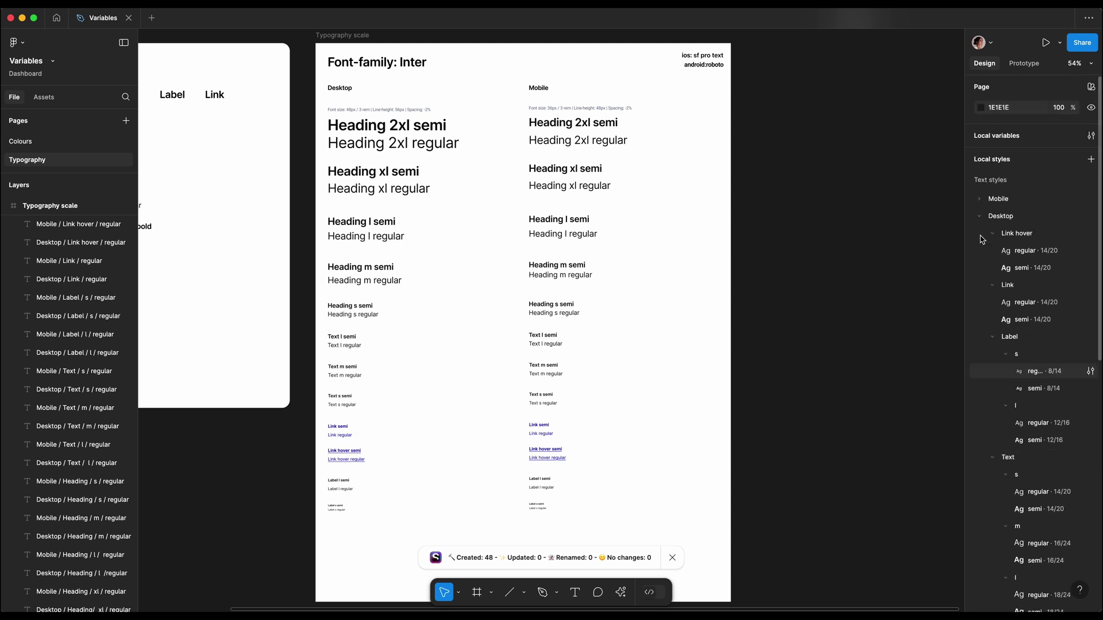
Review the Desktop, Mobile and Link hover text-style groups under Local styles.
click(979, 216)
click(979, 198)
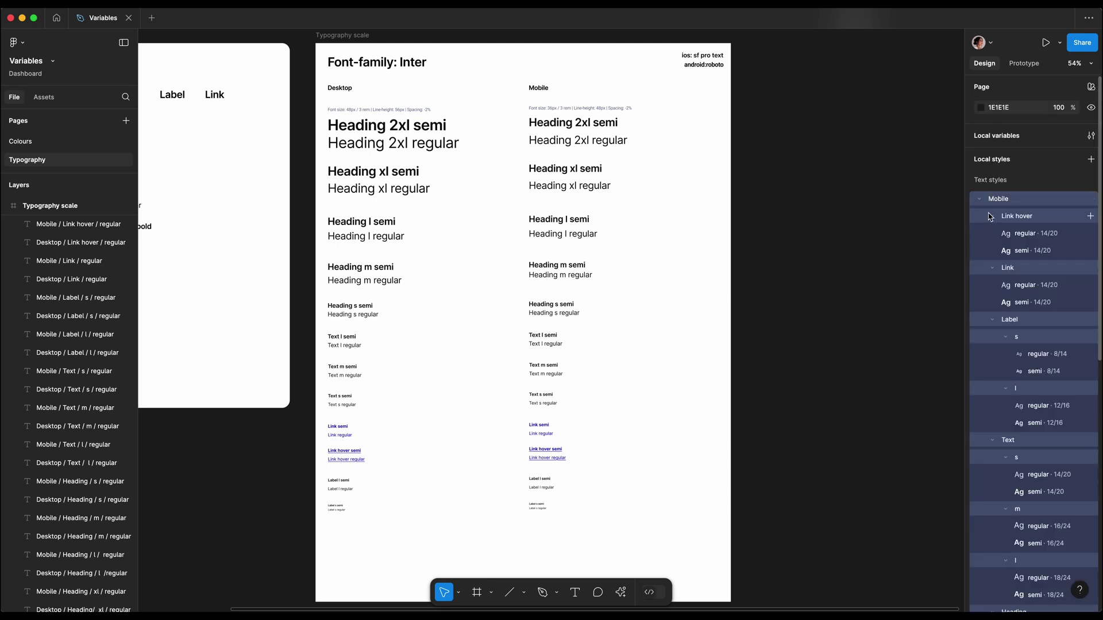
click(992, 217)
click(991, 216)
click(992, 216)
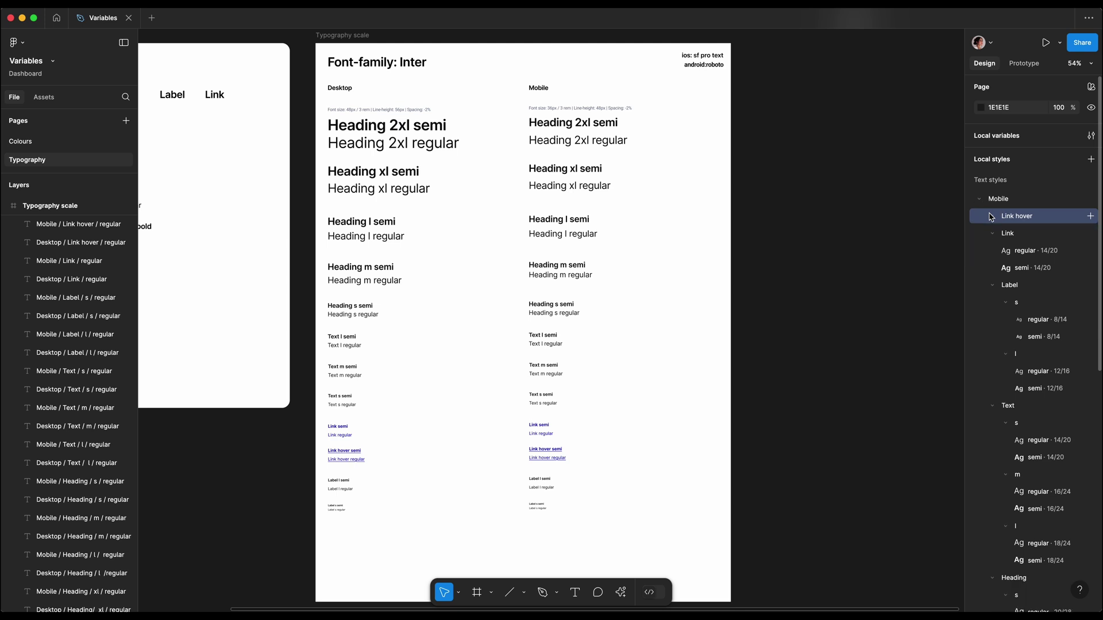
click(991, 216)
click(981, 200)
click(980, 199)
scroll(1034, 344, down, 3)
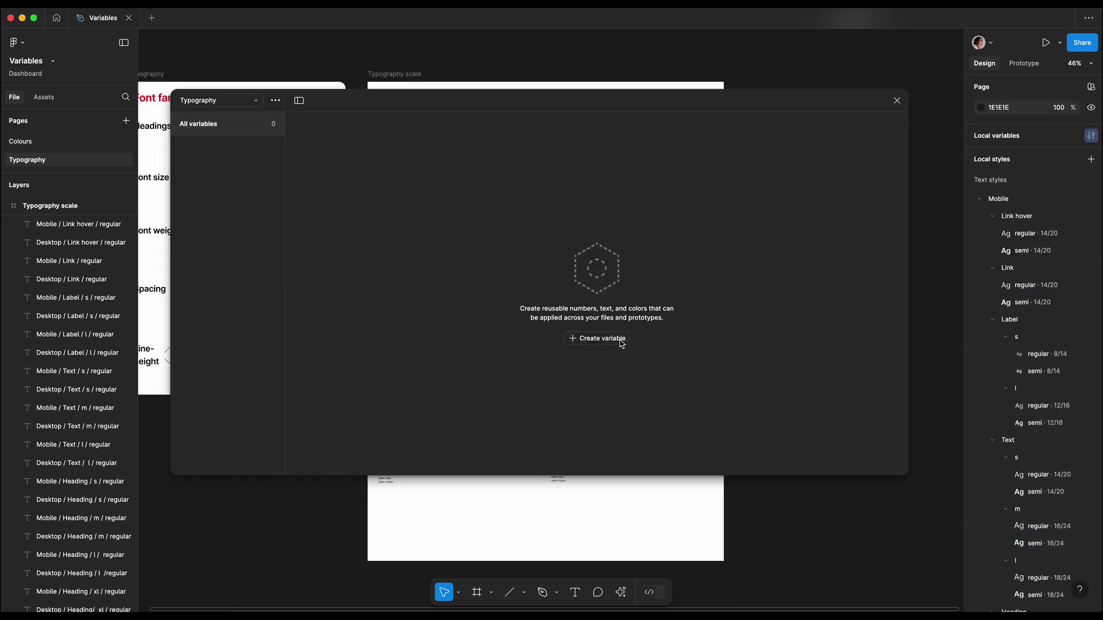
Create a new string variable named 'Font family'.
click(580, 339)
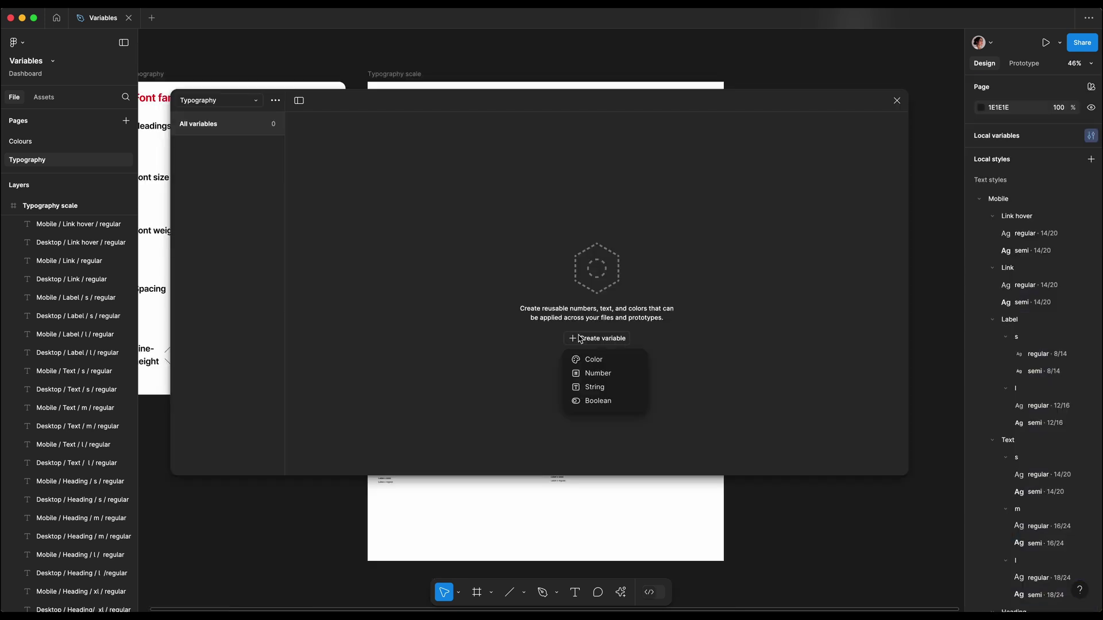
click(596, 388)
drag(401, 106, 403, 96)
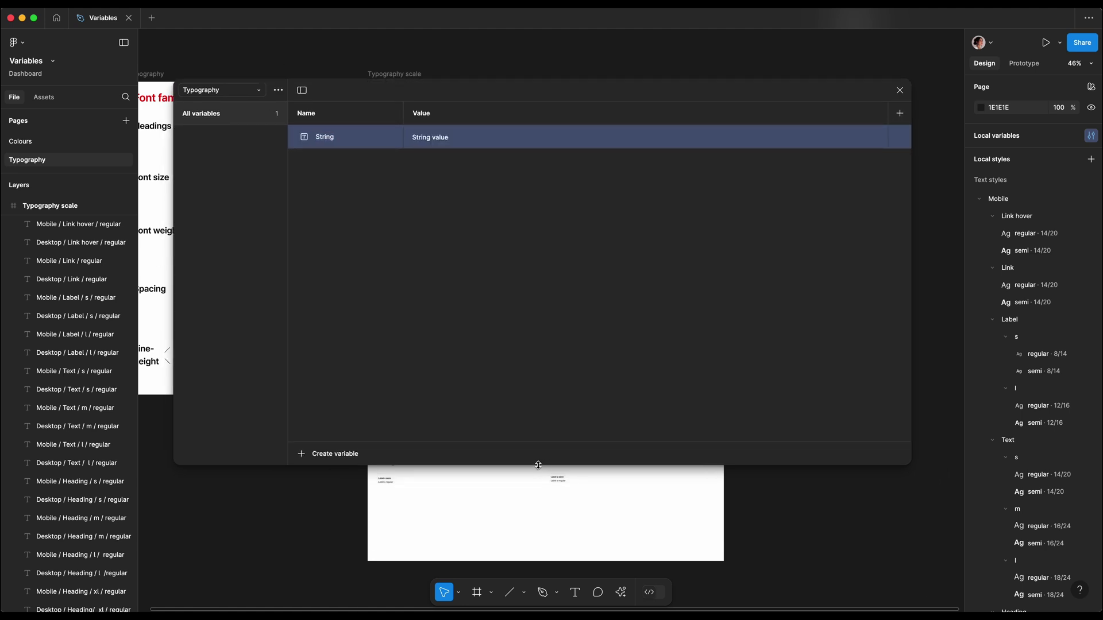
drag(539, 464, 551, 597)
scroll(1034, 344, down, 10)
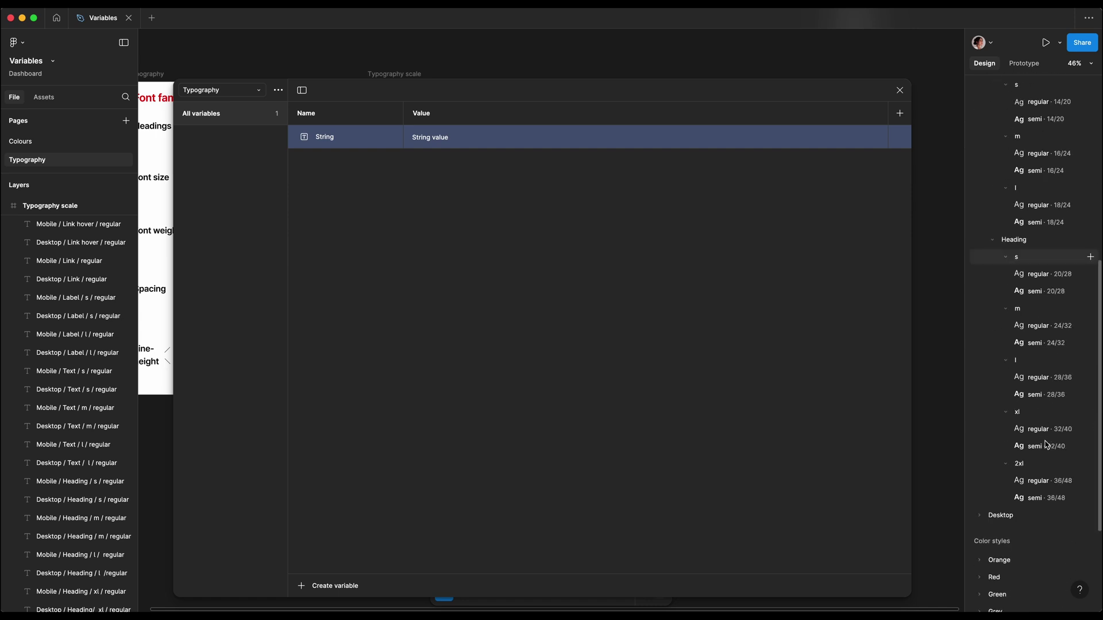
scroll(1046, 445, up, 10)
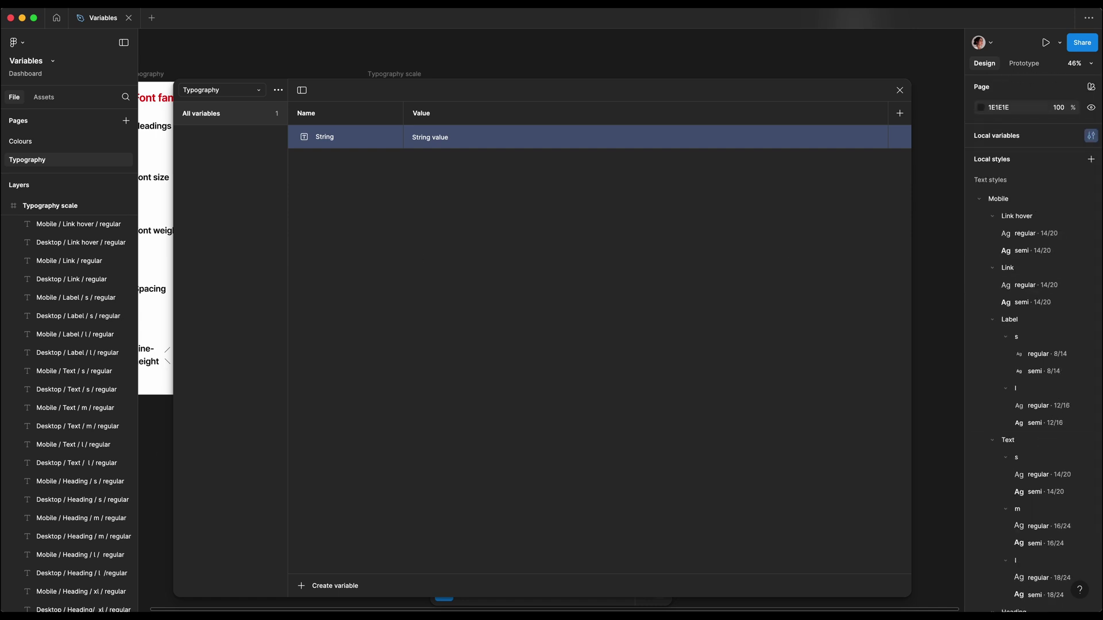
double_click(339, 137)
text(Font)
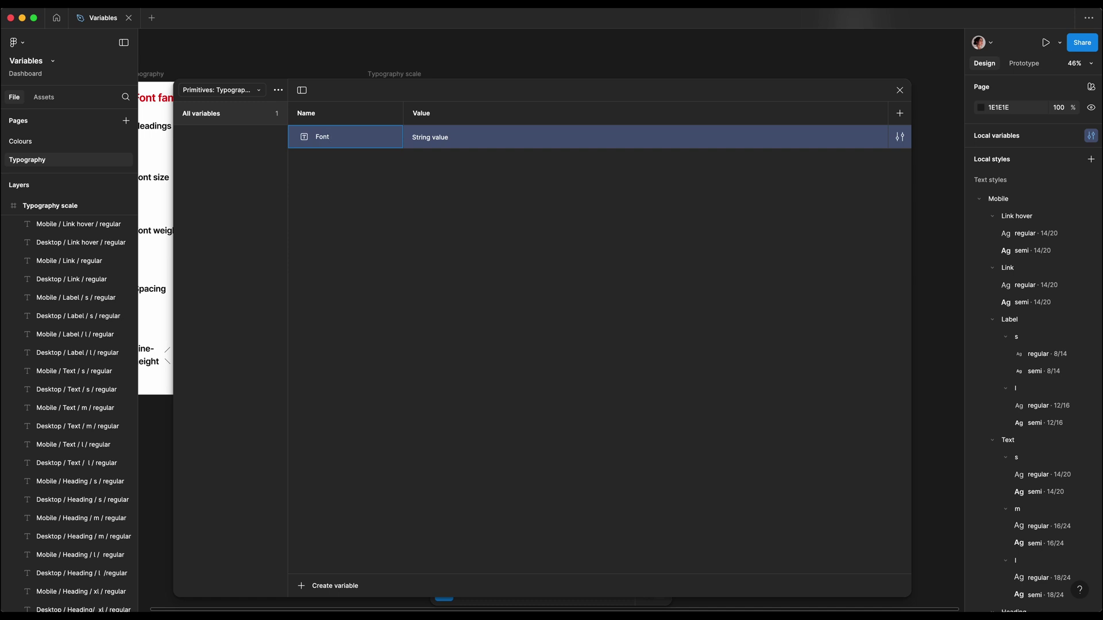
text(familu)
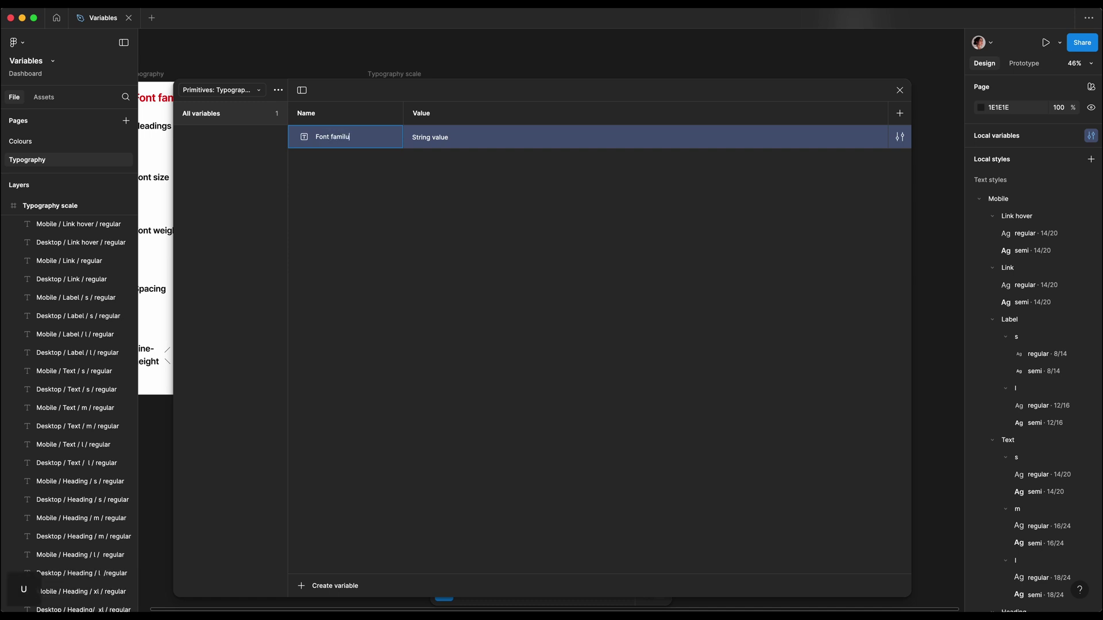
key(BackSpace)
text(y)
key(Return)
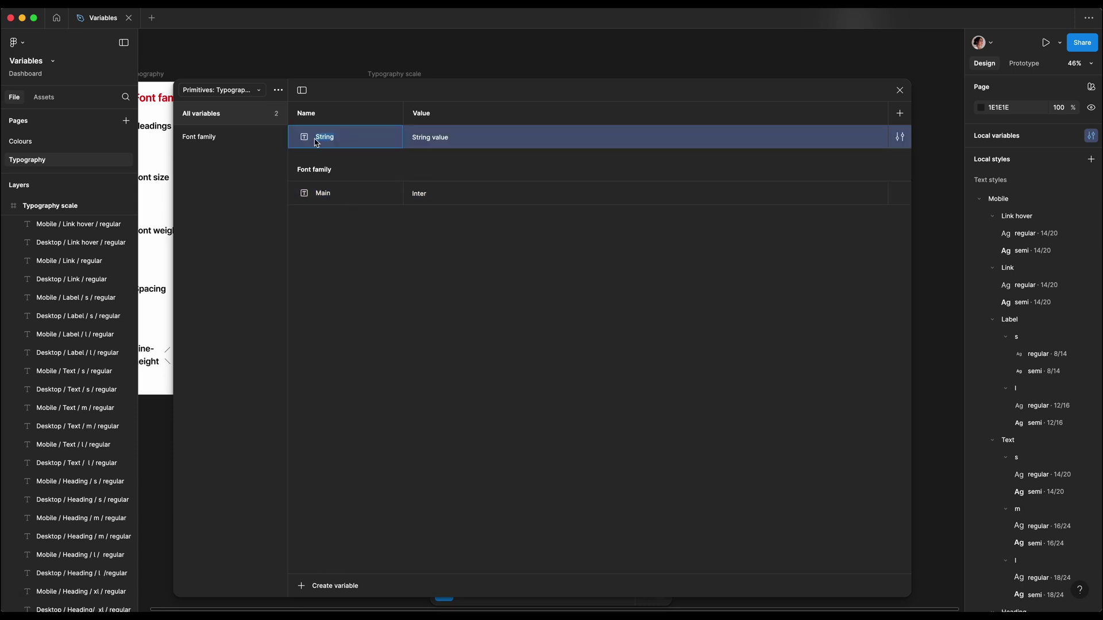
Add a Secondary font-family variable with the value Roboto.
text(Secon)
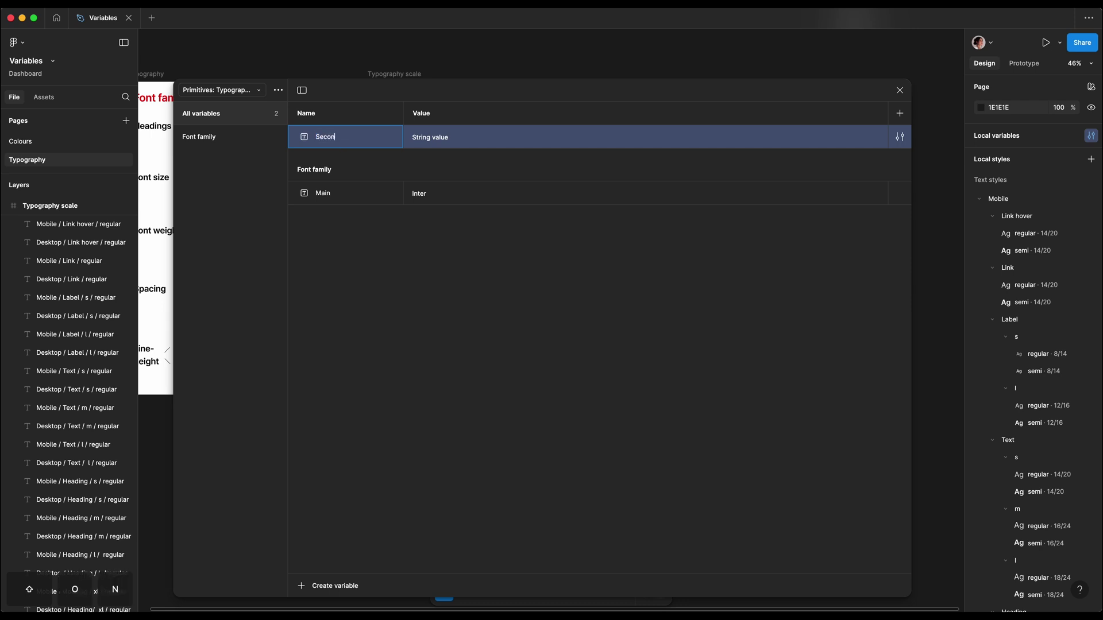
text(dary)
click(434, 138)
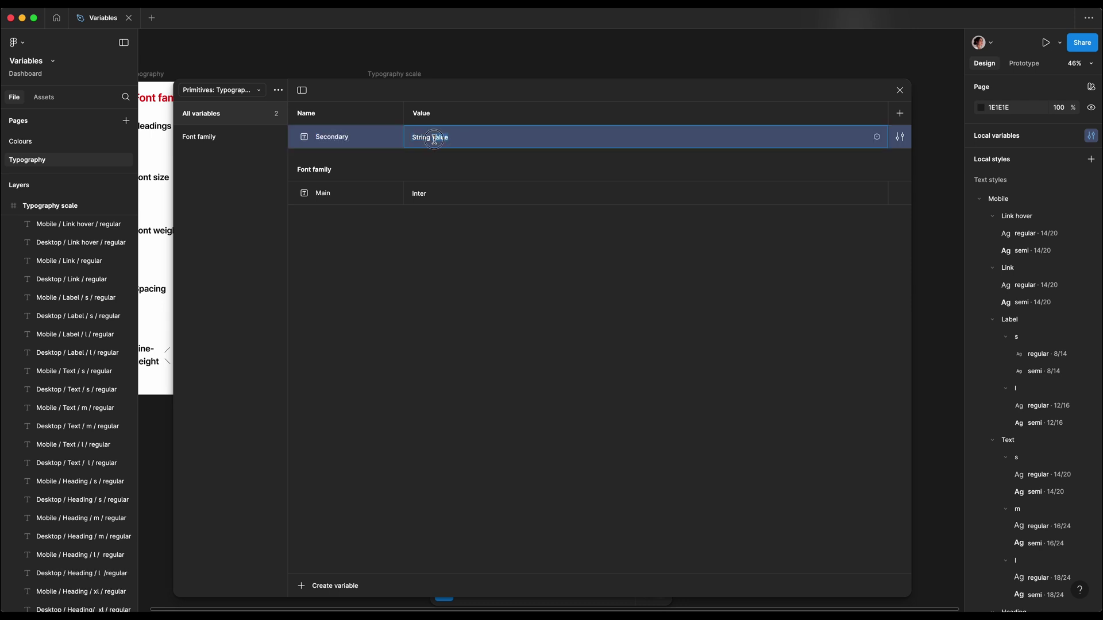
text(Roboto)
click(519, 255)
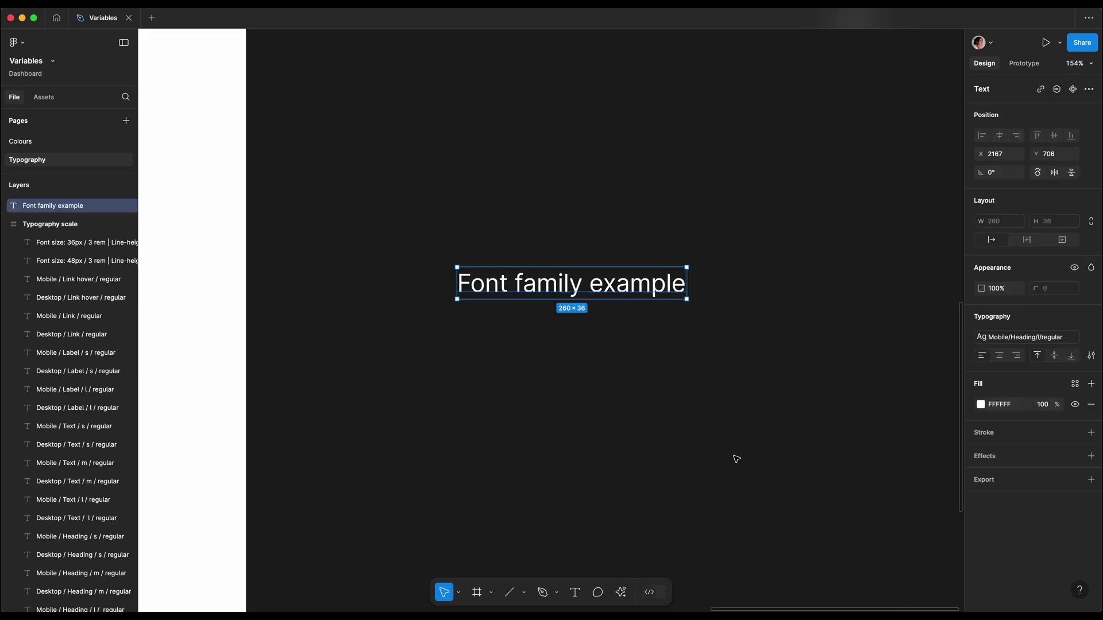
Bind the regular 28/36 Mobile heading style's font to Font family/Main; begin naming 'Font weight /'.
scroll(736, 459, up, 7)
scroll(737, 458, left, 1)
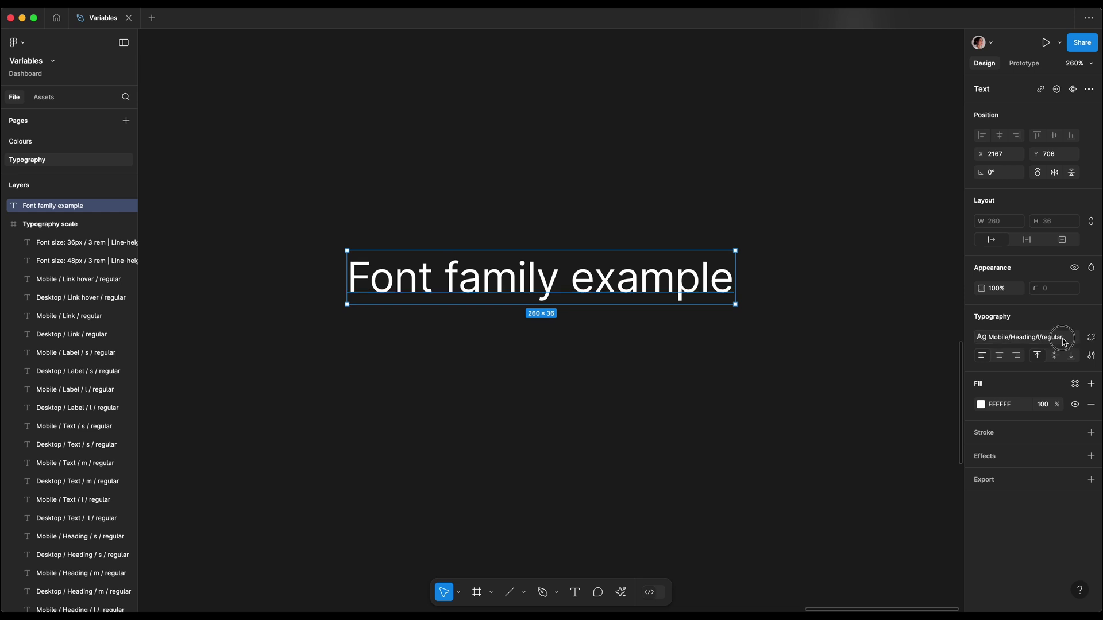
click(1063, 340)
mouse_move(1087, 472)
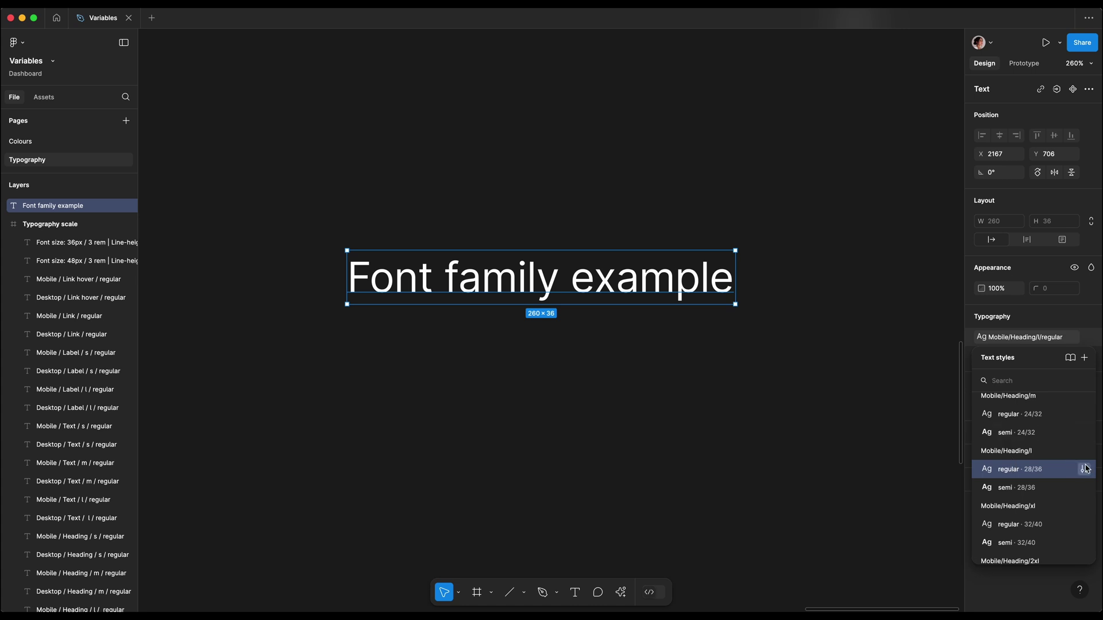
click(1085, 469)
click(860, 552)
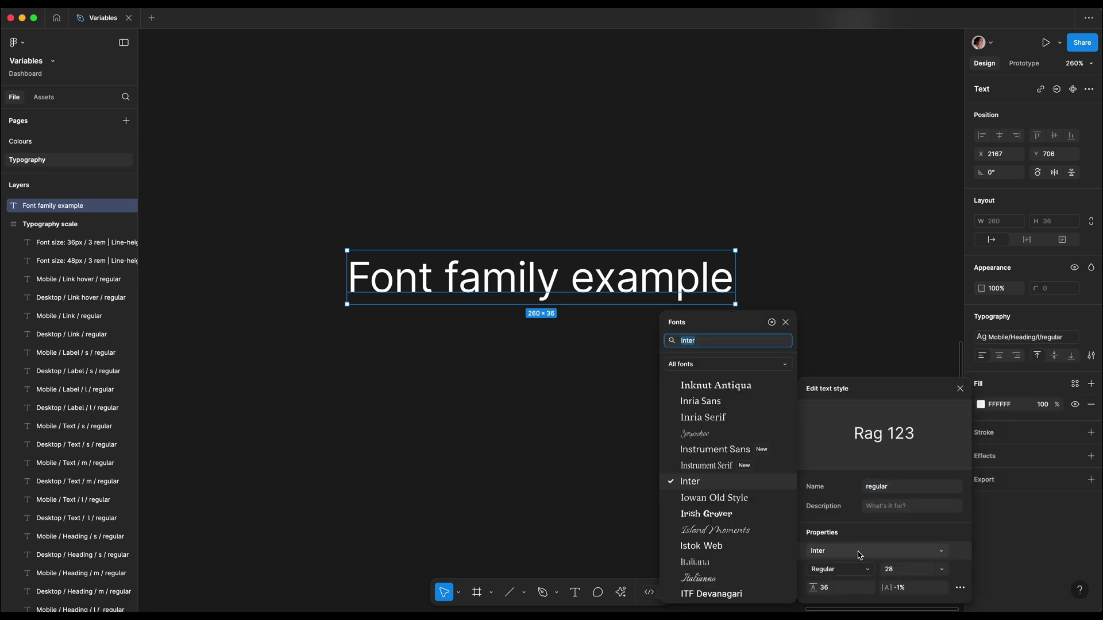
click(770, 323)
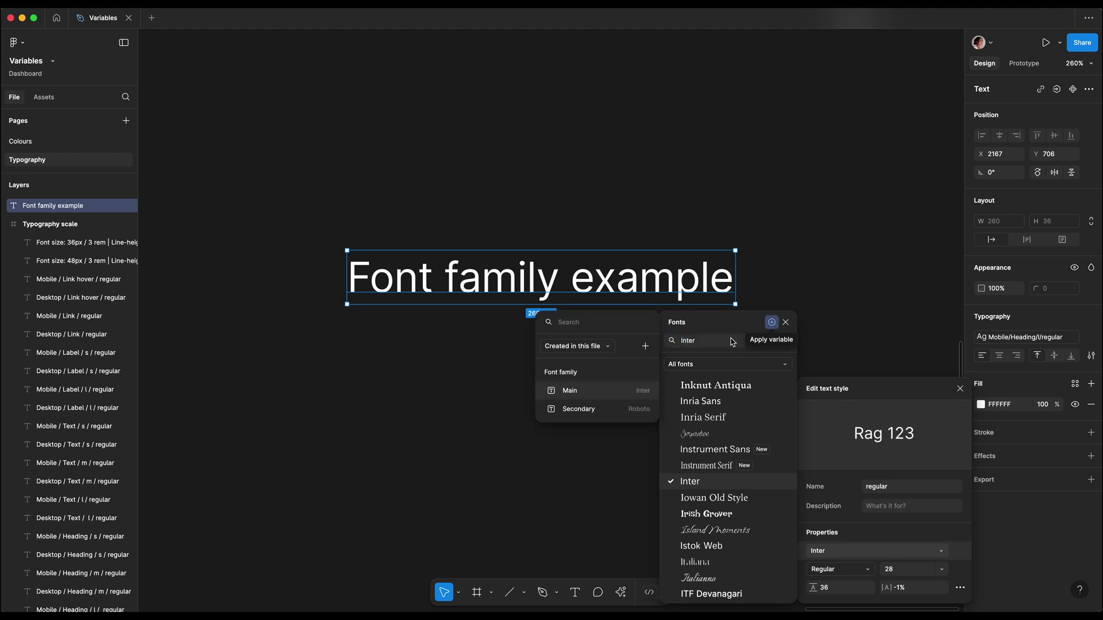
click(620, 396)
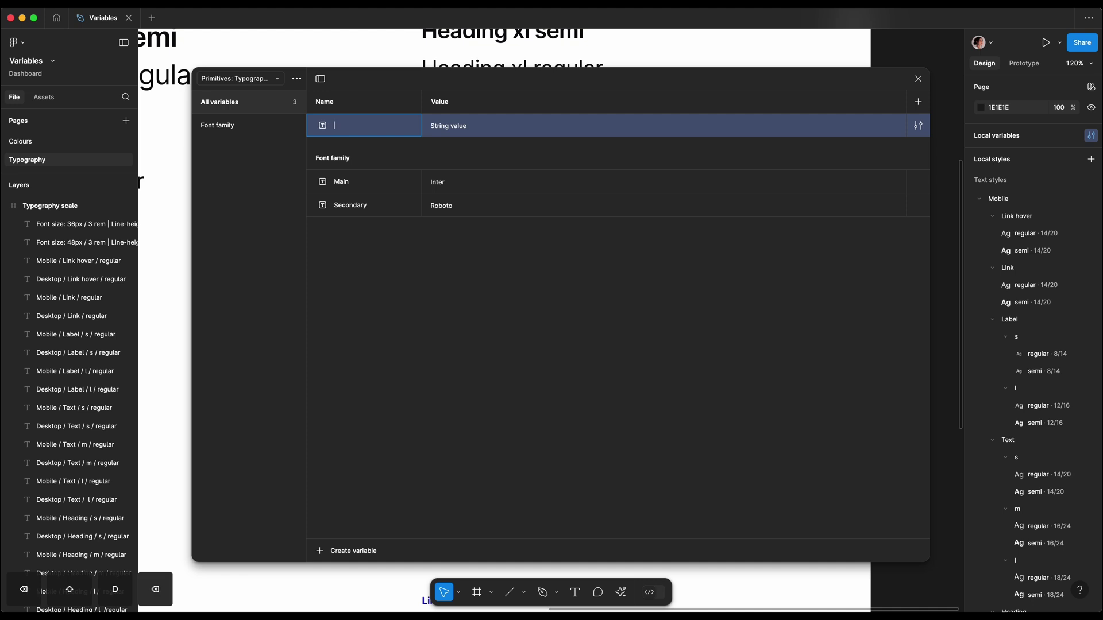
text(Font weight /)
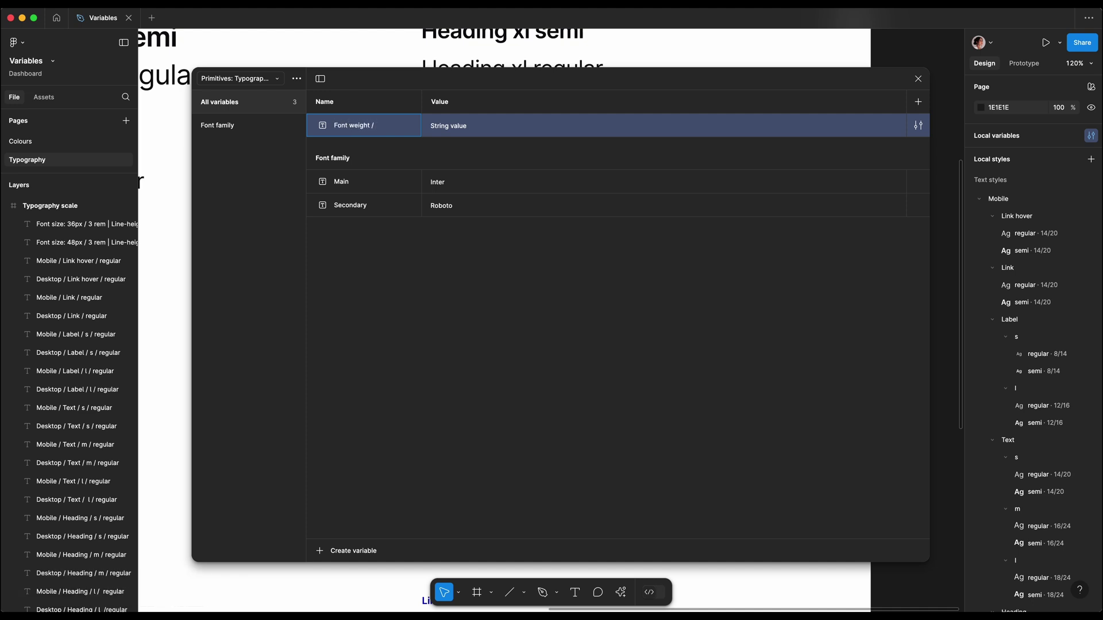
Name the variable Font weight/Regular and give it the value Regular.
text(re)
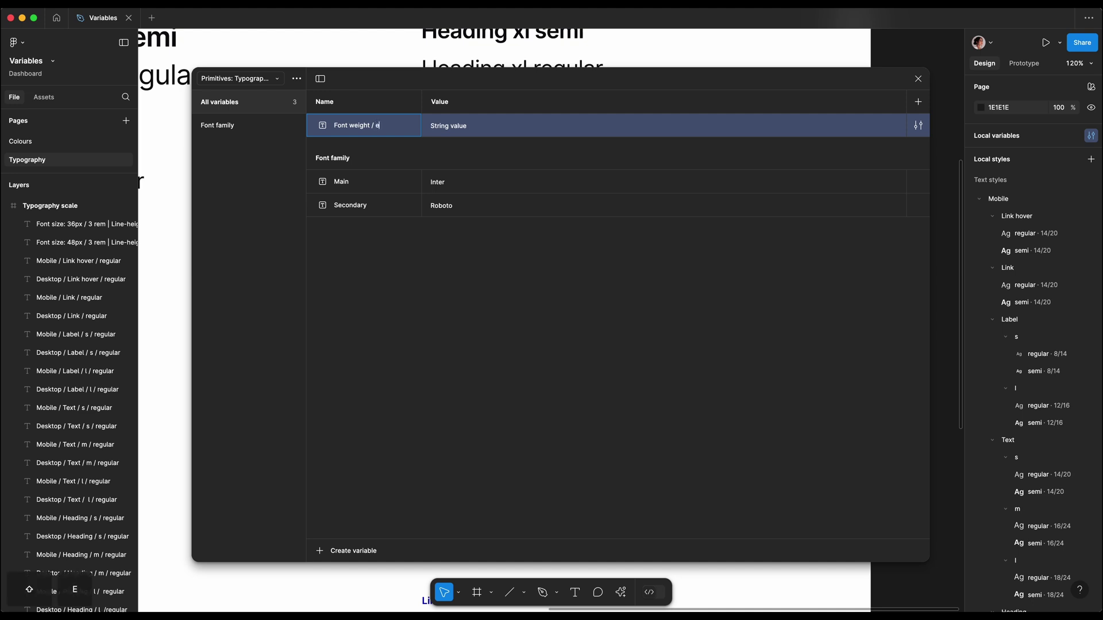
key(BackSpace)
key(BackSpace)
text(Regular)
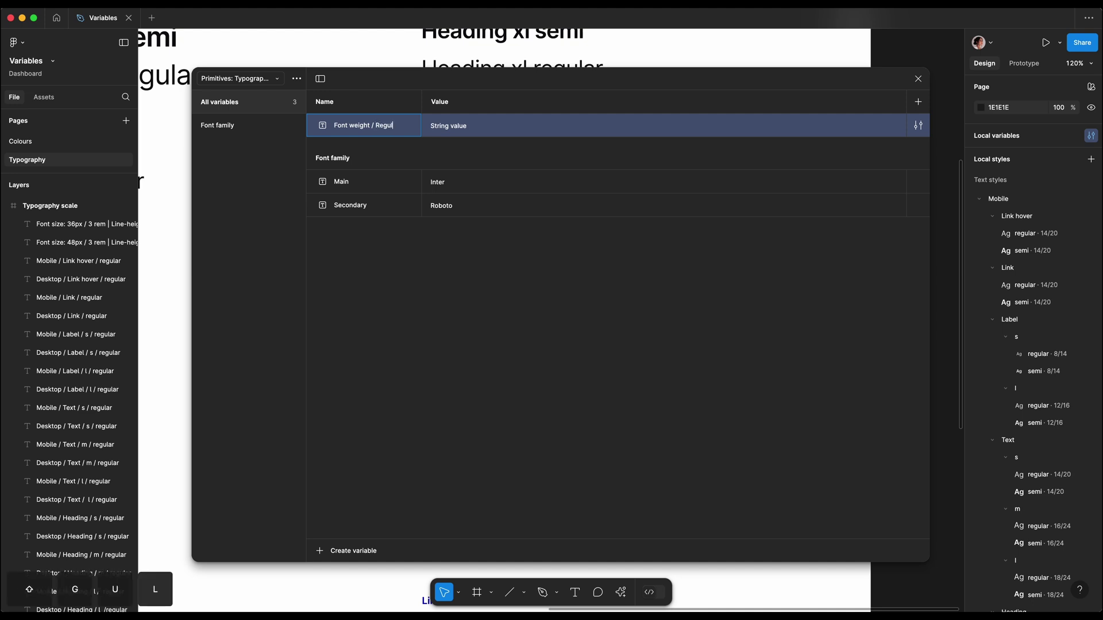
click(448, 127)
click(445, 240)
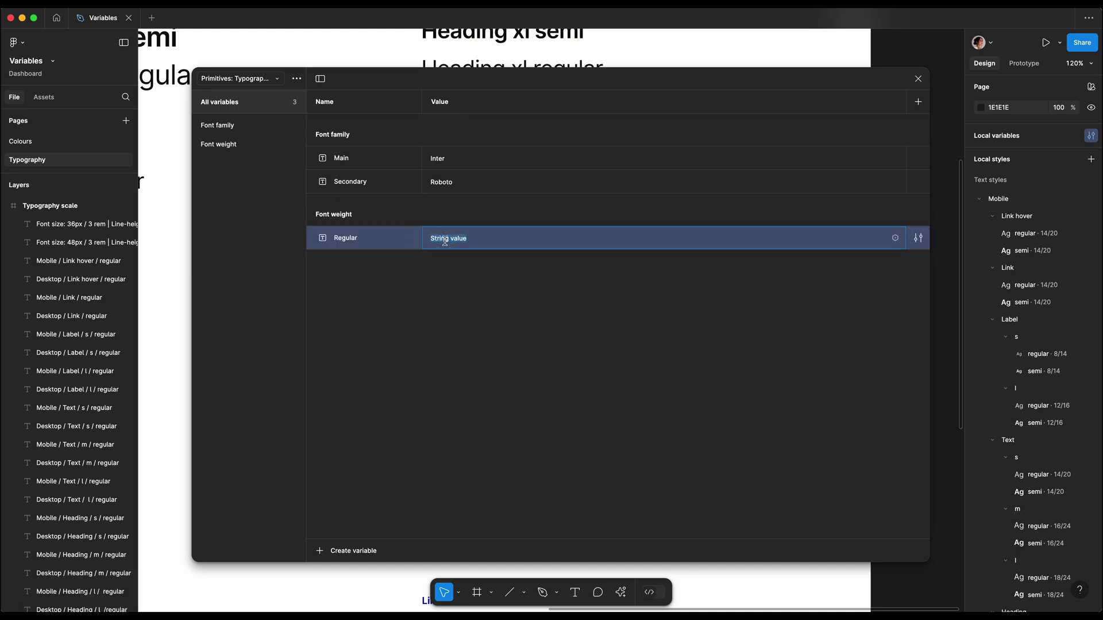
text(Regular)
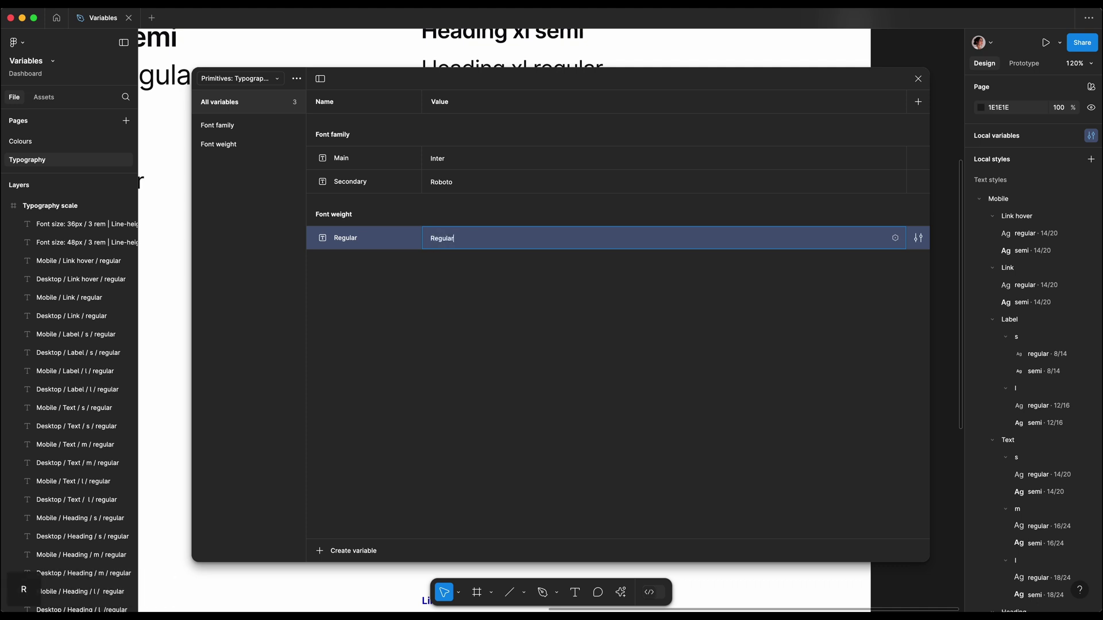
key(Return)
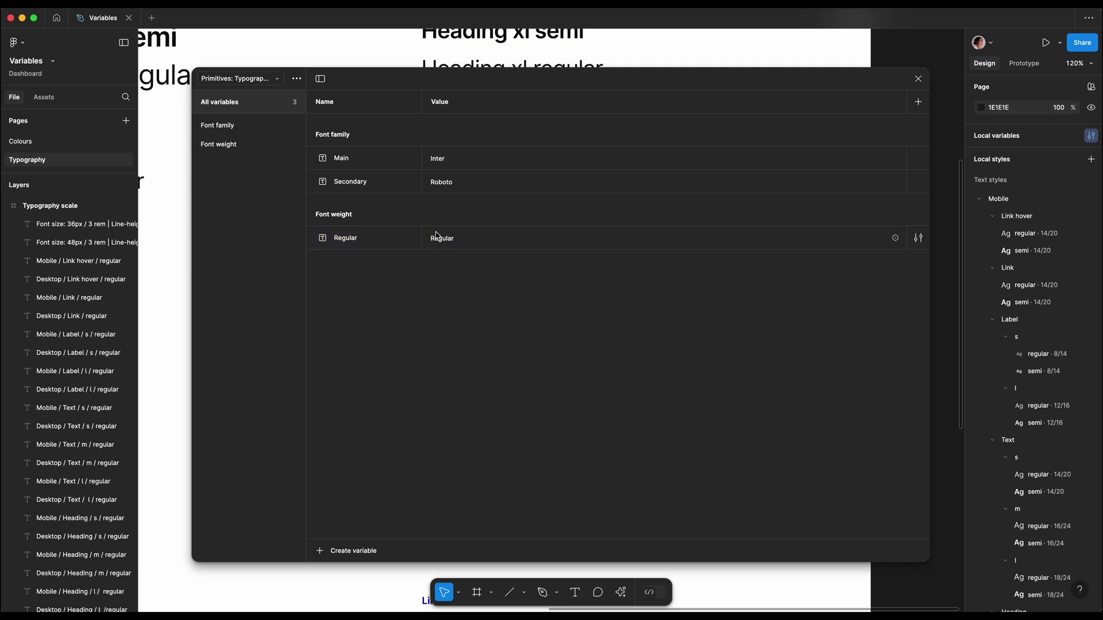
Add a Semi bold string variable and apply the Semi bold weight variable to the example text.
click(343, 560)
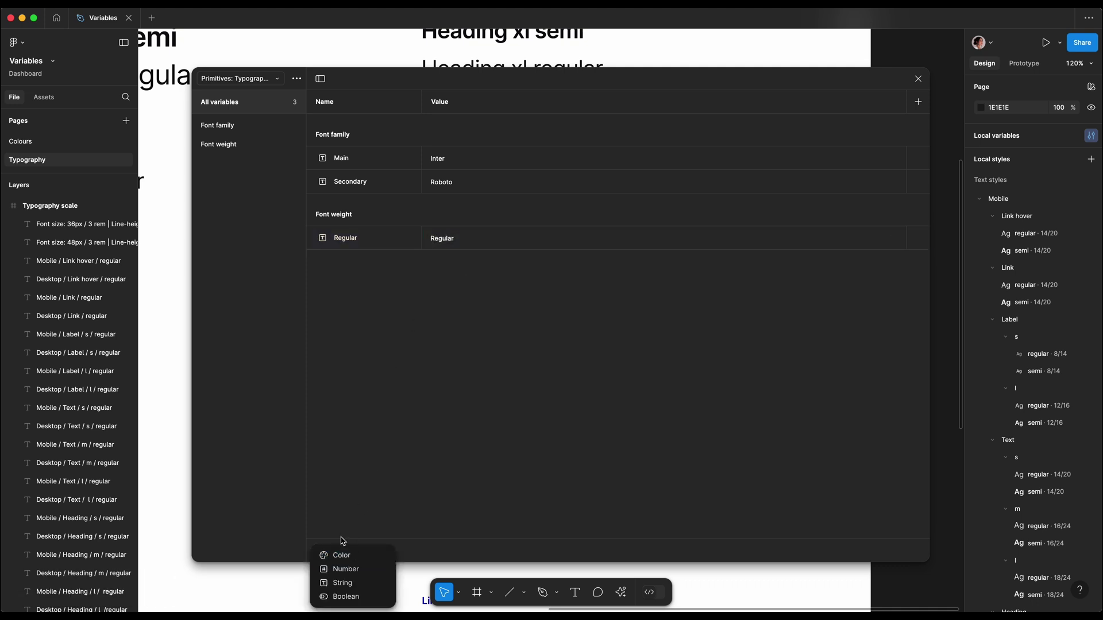
click(350, 585)
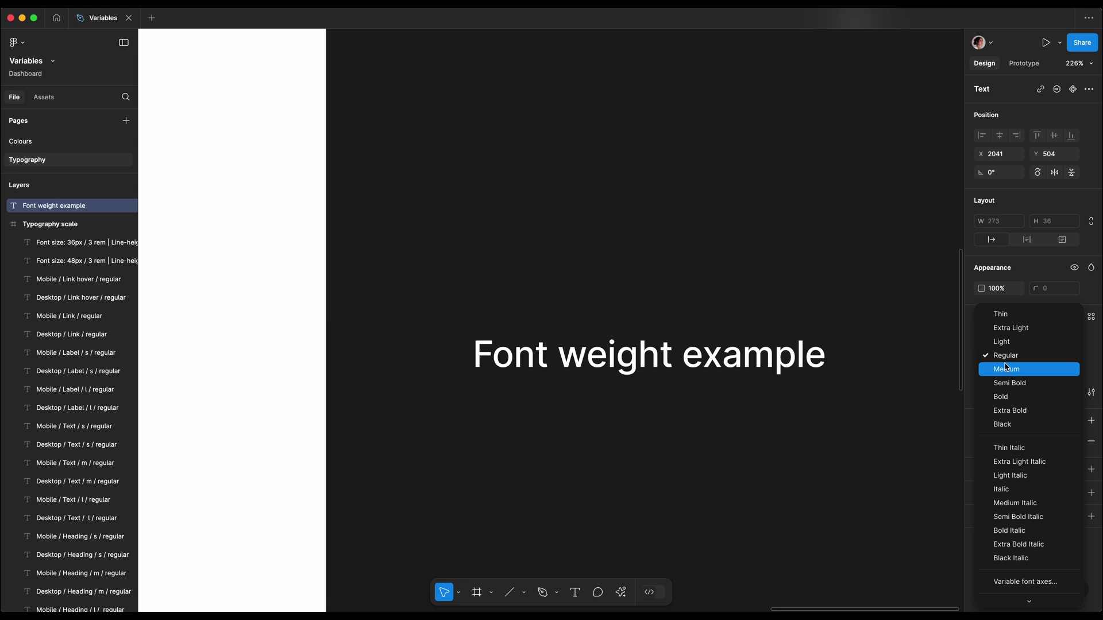
scroll(1023, 491, down, 1)
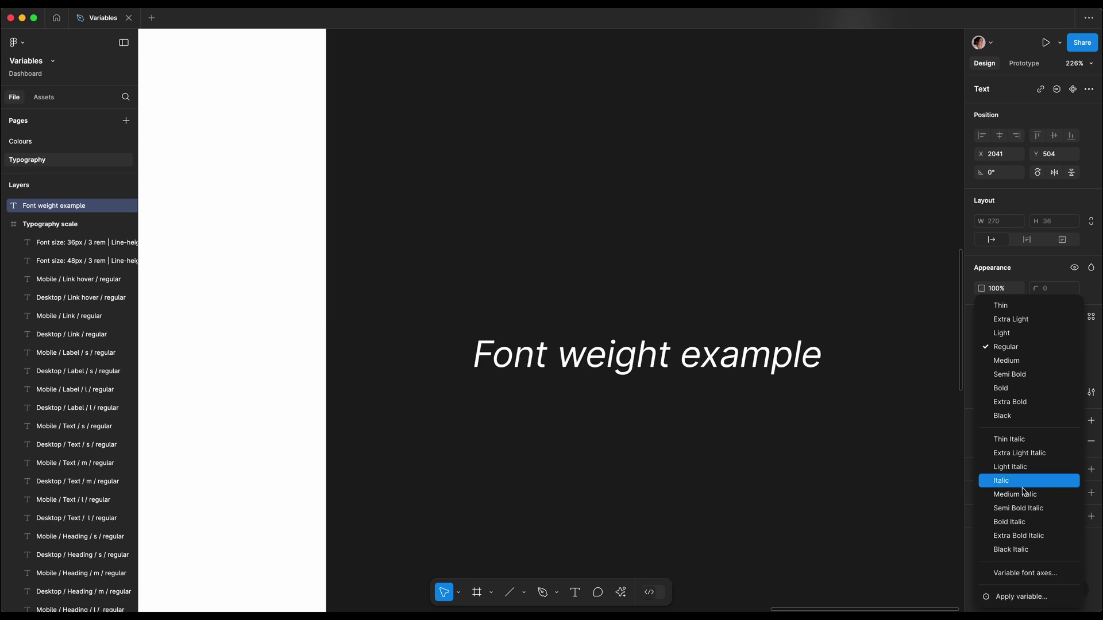
click(1008, 598)
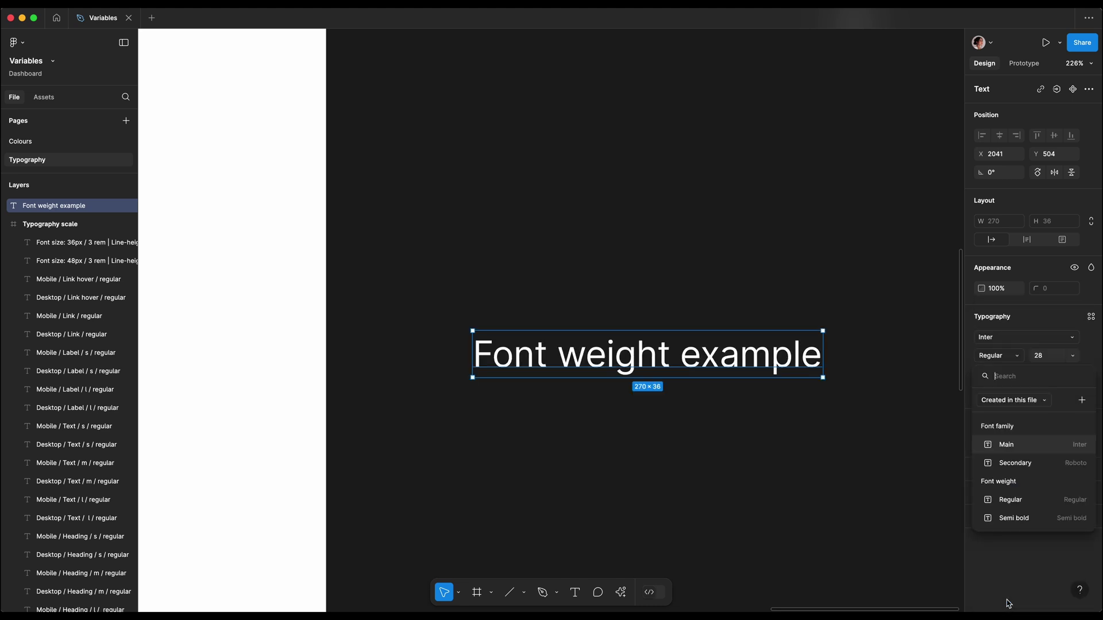
click(1007, 519)
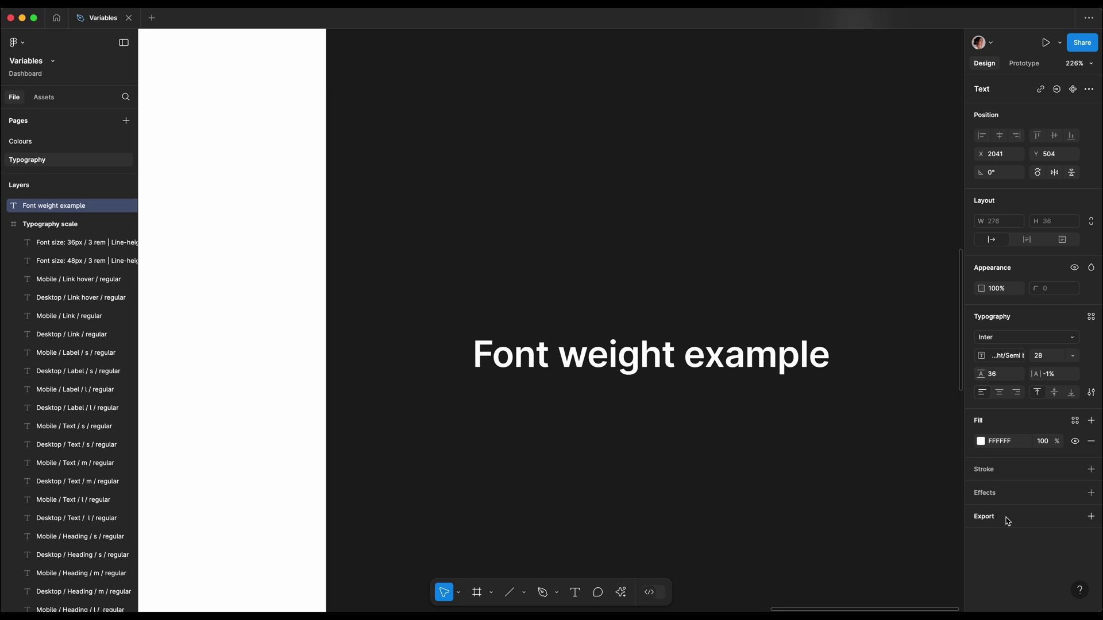
Switch the text weight to the Regular variable and add a Font size 8 number variable.
click(1010, 501)
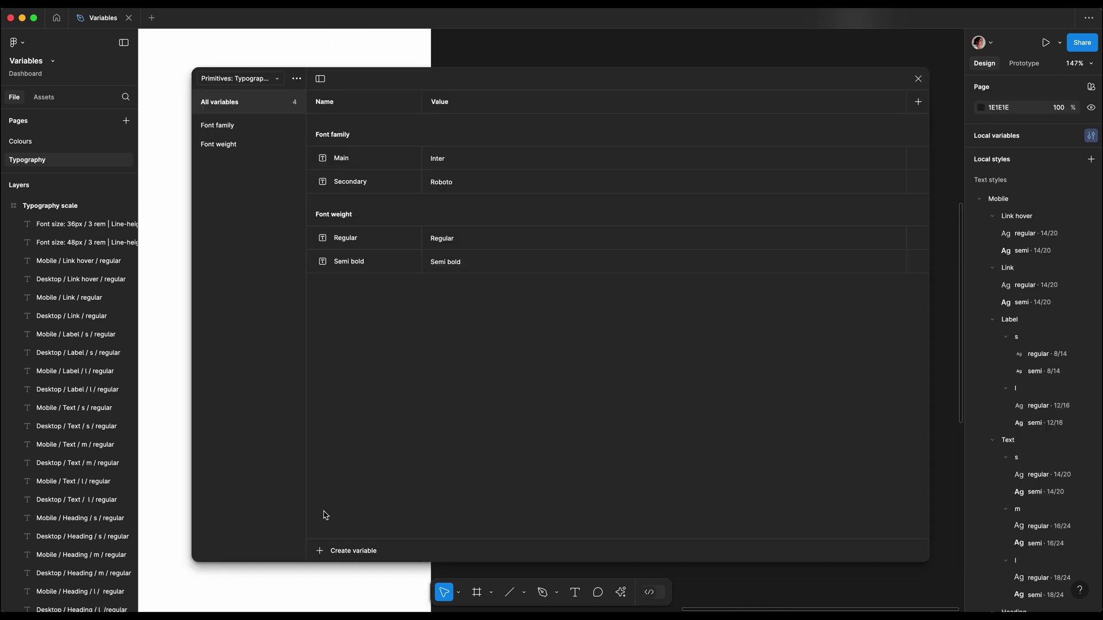
click(349, 549)
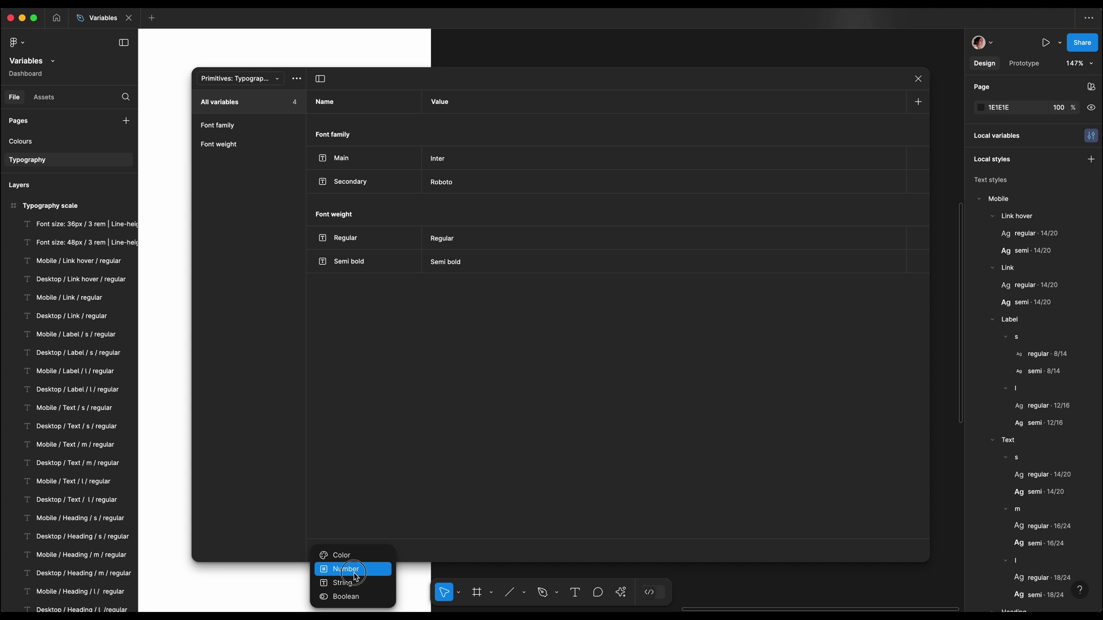
click(354, 571)
text(Fon )
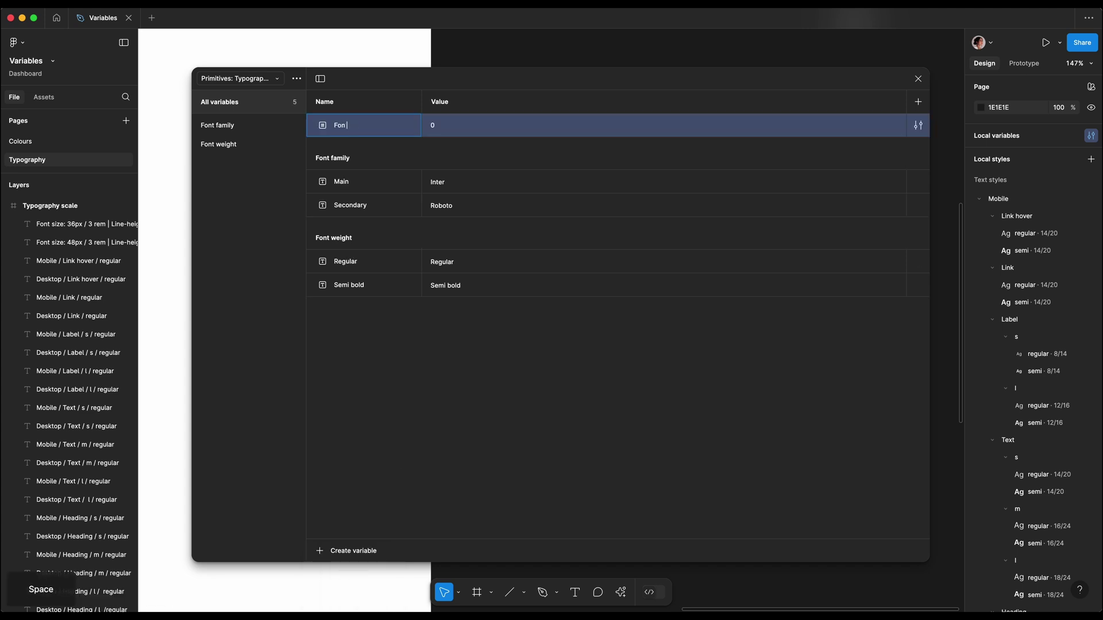
text(t size)
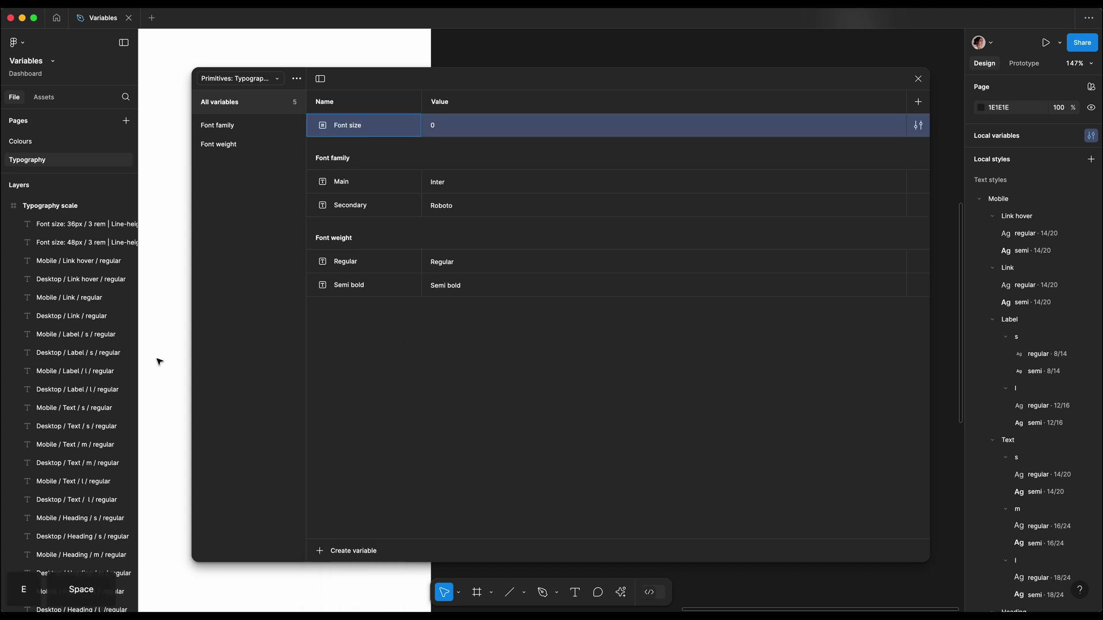
scroll(985, 412, down, 8)
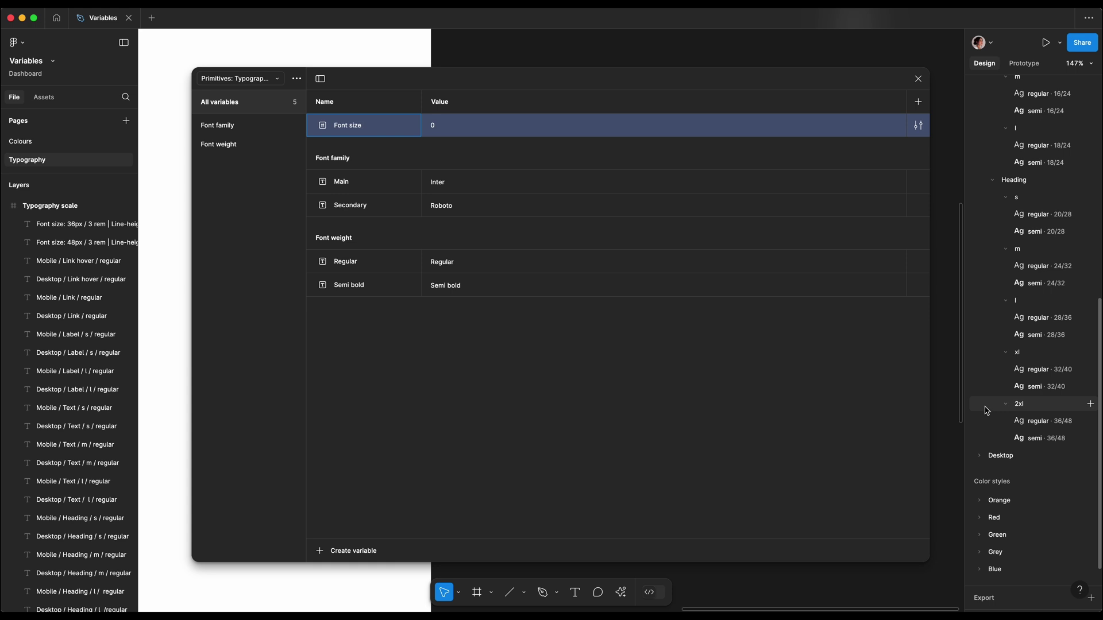
scroll(985, 410, up, 8)
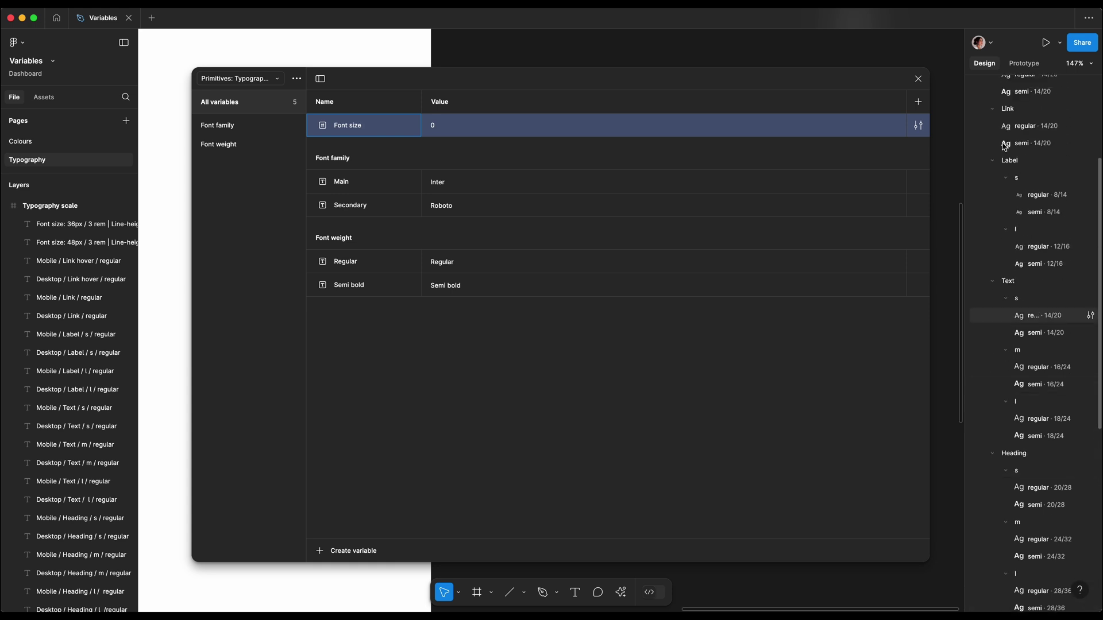
scroll(1083, 500, down, 8)
scroll(1062, 389, up, 8)
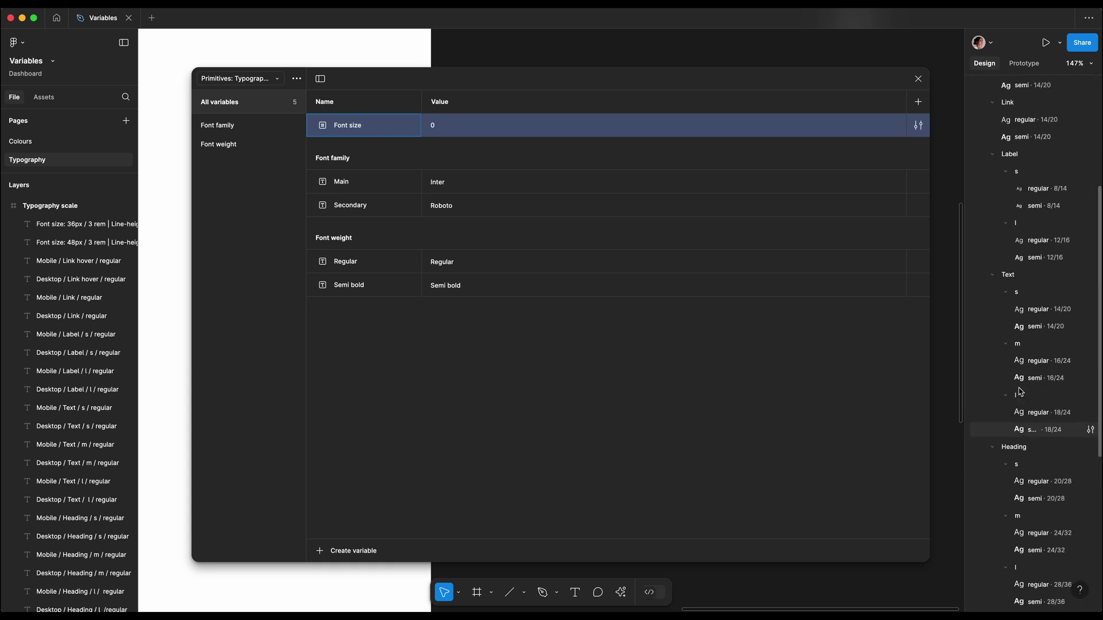
scroll(1020, 392, up, 3)
scroll(1020, 392, down, 10)
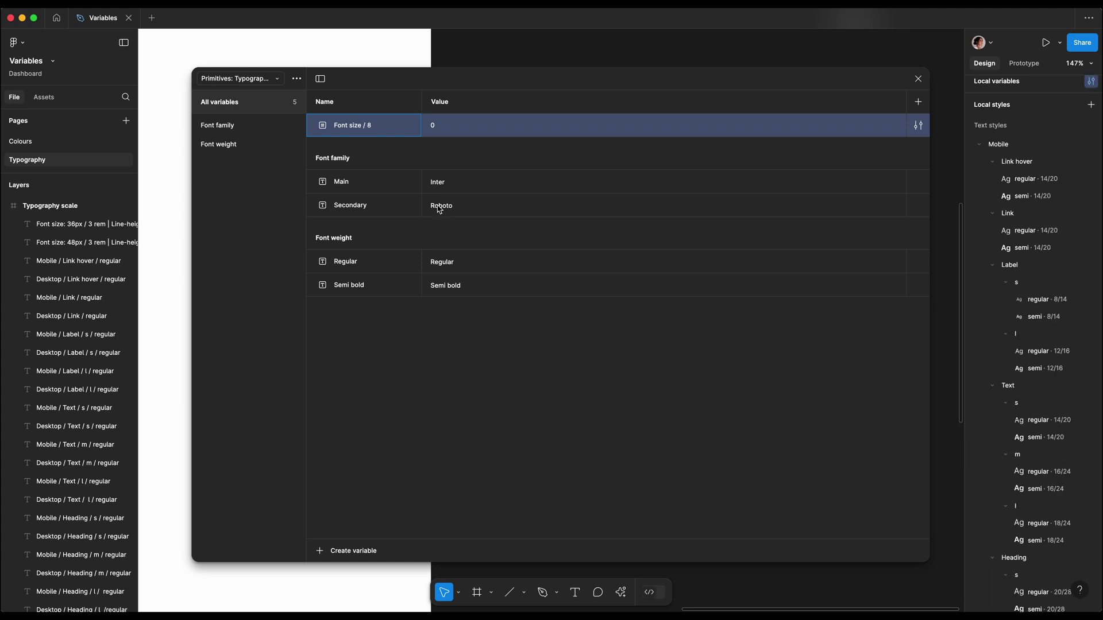
click(439, 128)
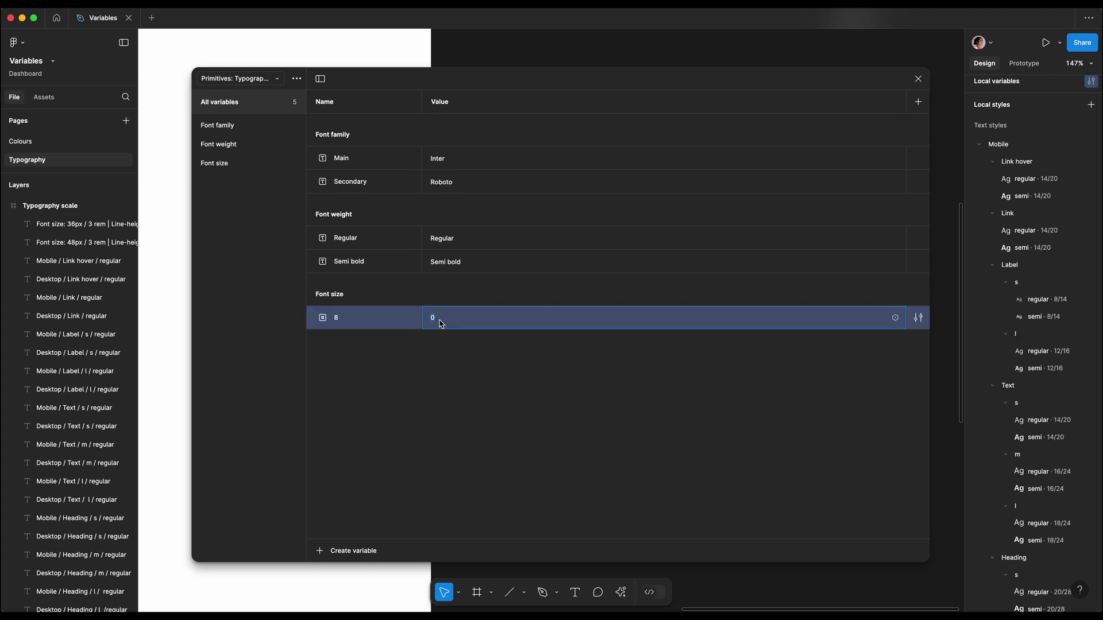
text(8)
click(390, 385)
Add a Line height 14 variable with value 14.
click(364, 551)
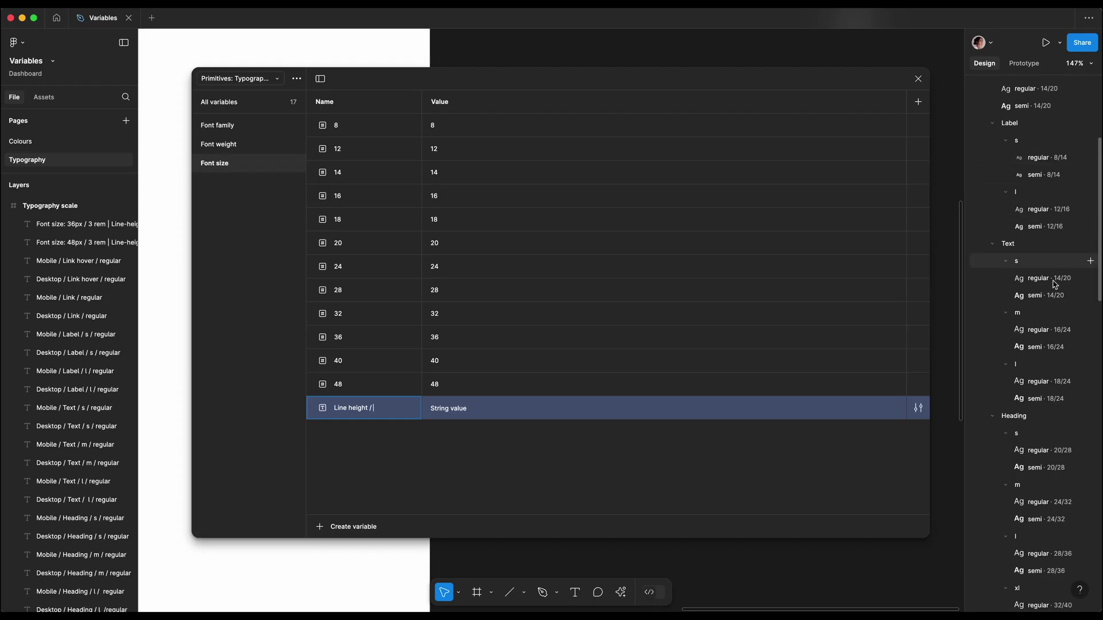
scroll(1054, 284, up, 5)
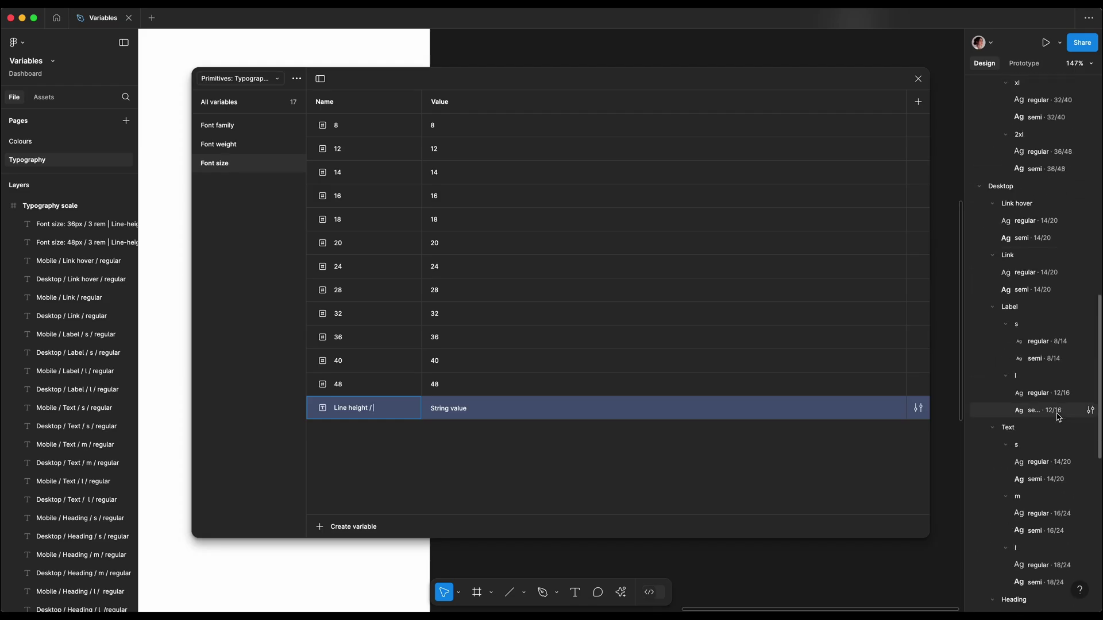
scroll(1058, 418, down, 10)
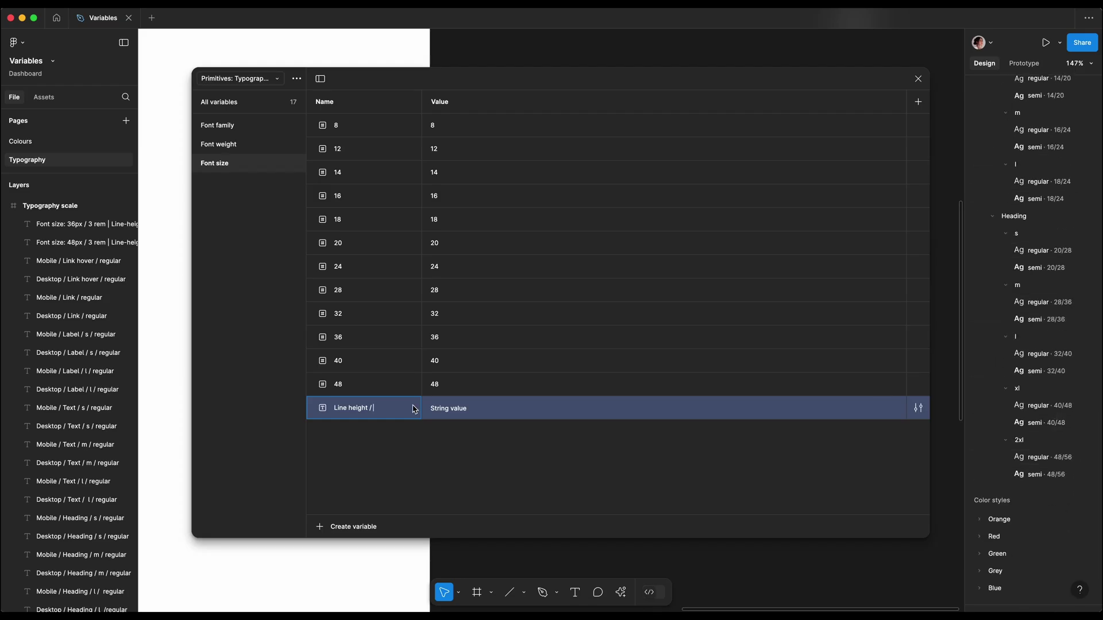
text(14)
key(Tab)
text(1)
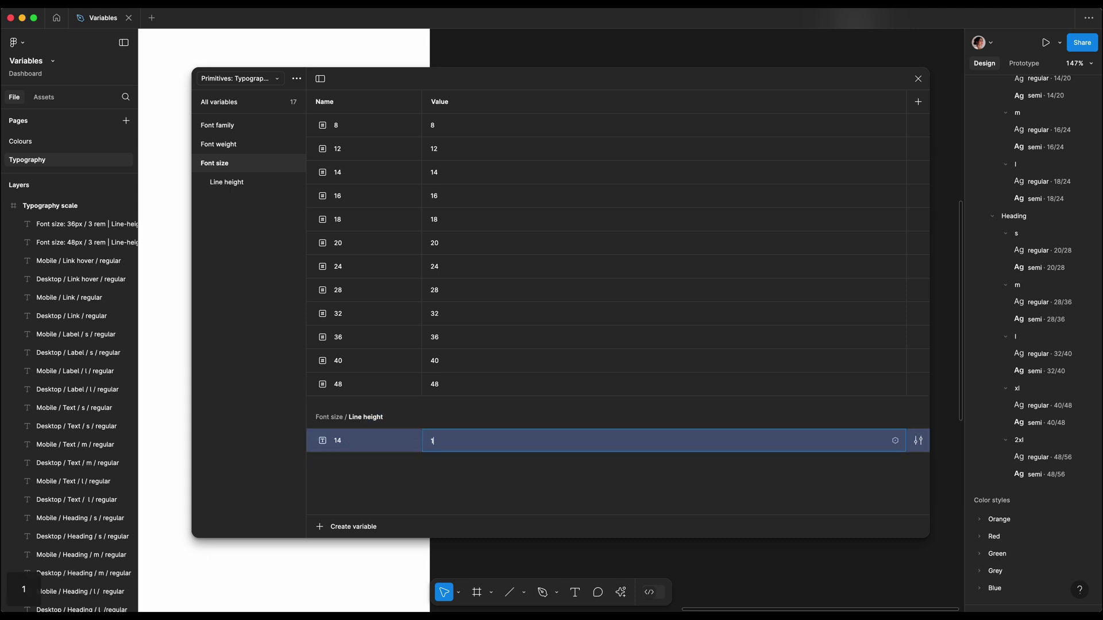
text(4)
Create a number variable named 'Letter spacing / 0%' and start another number variable.
click(350, 527)
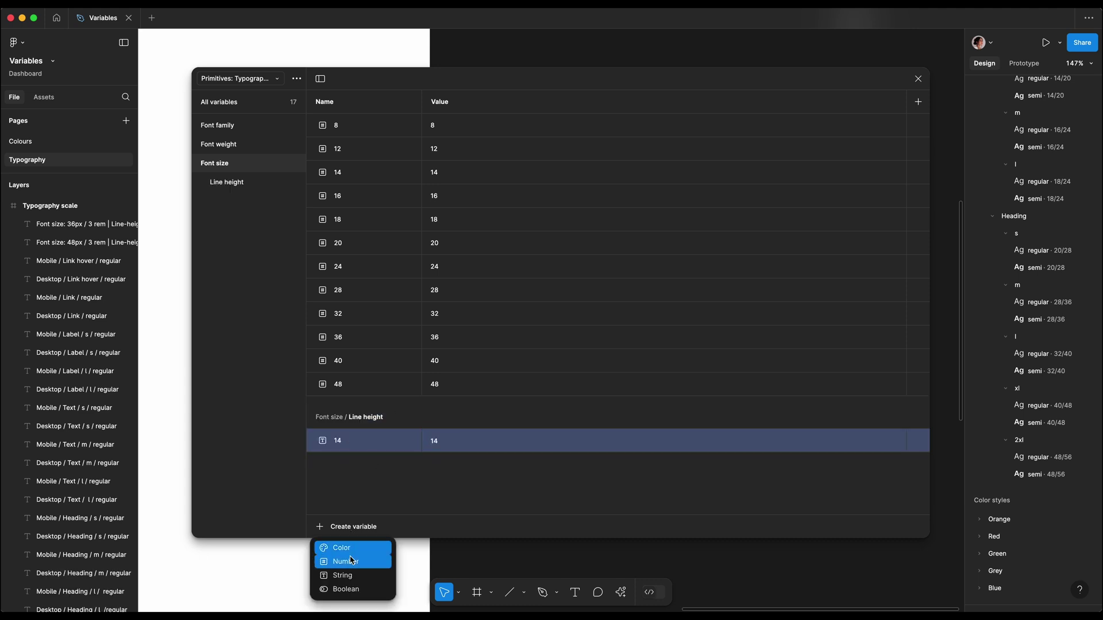
click(350, 548)
text(Letter )
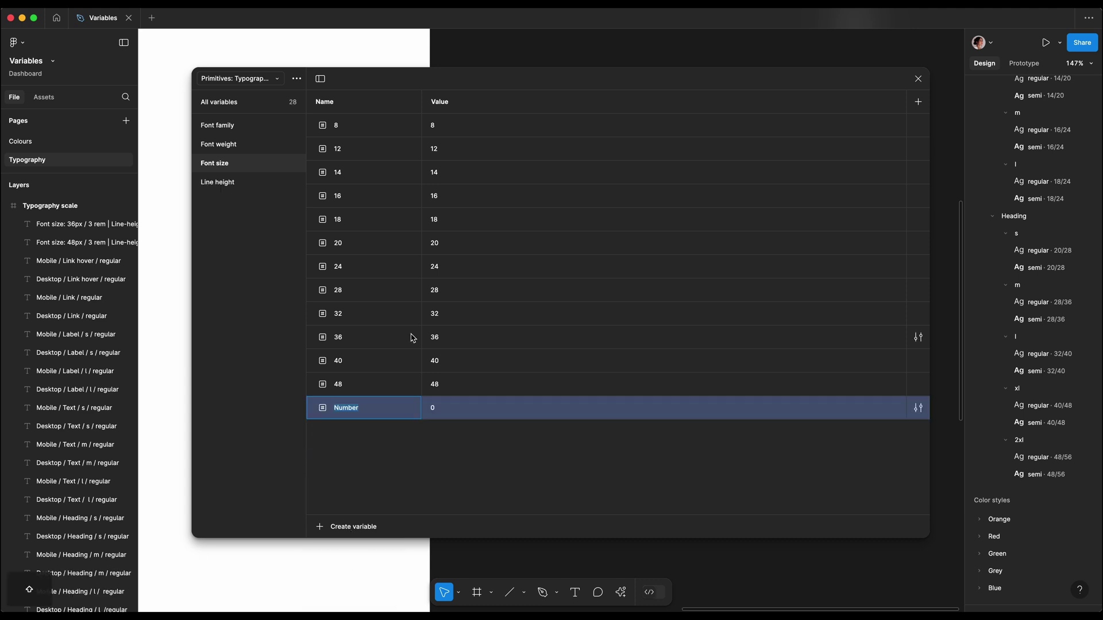
text(spacing)
key(Return)
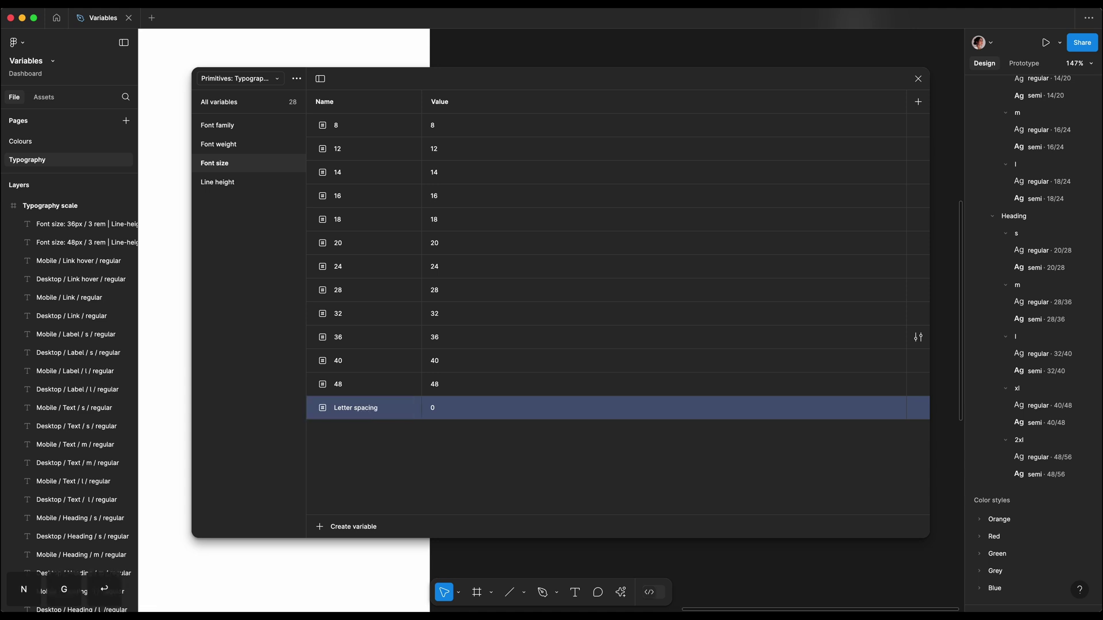
double_click(396, 416)
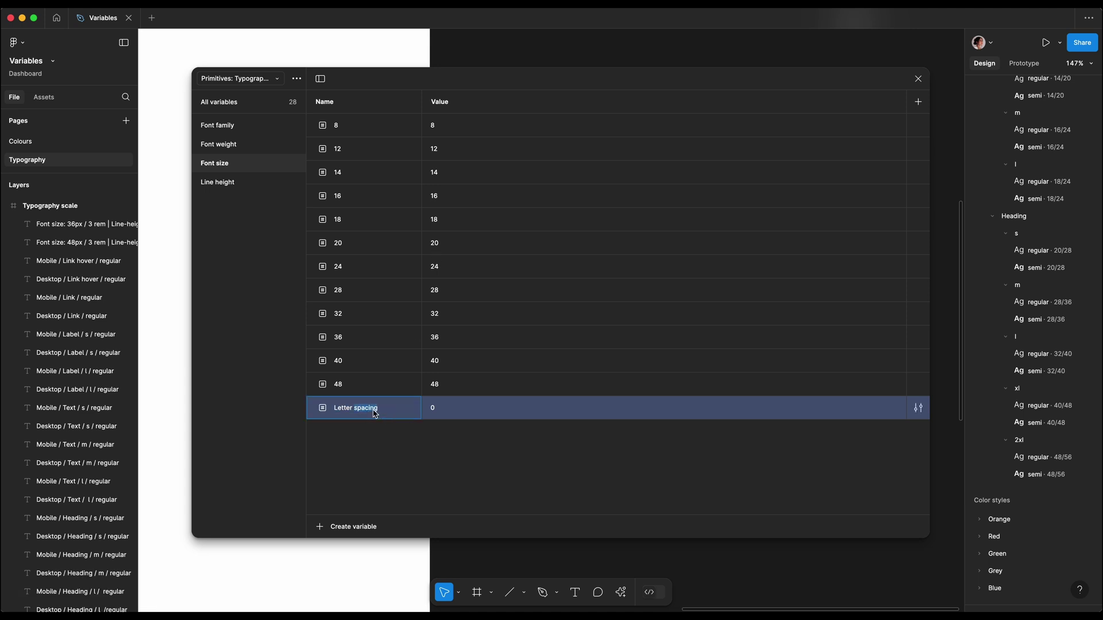
text(/ 0%)
key(Return)
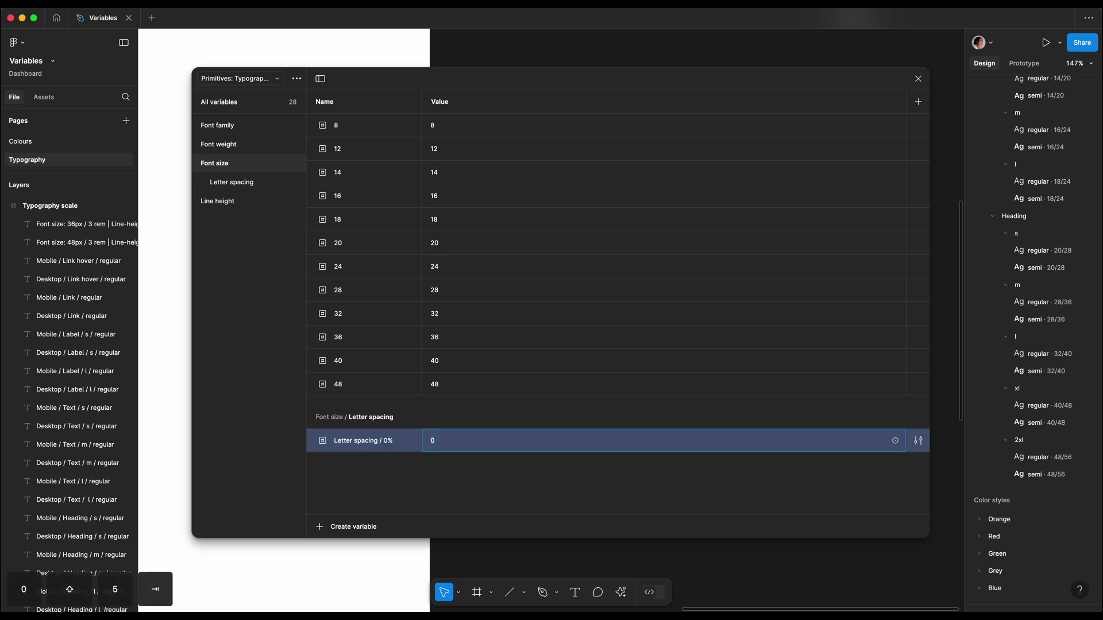
click(420, 485)
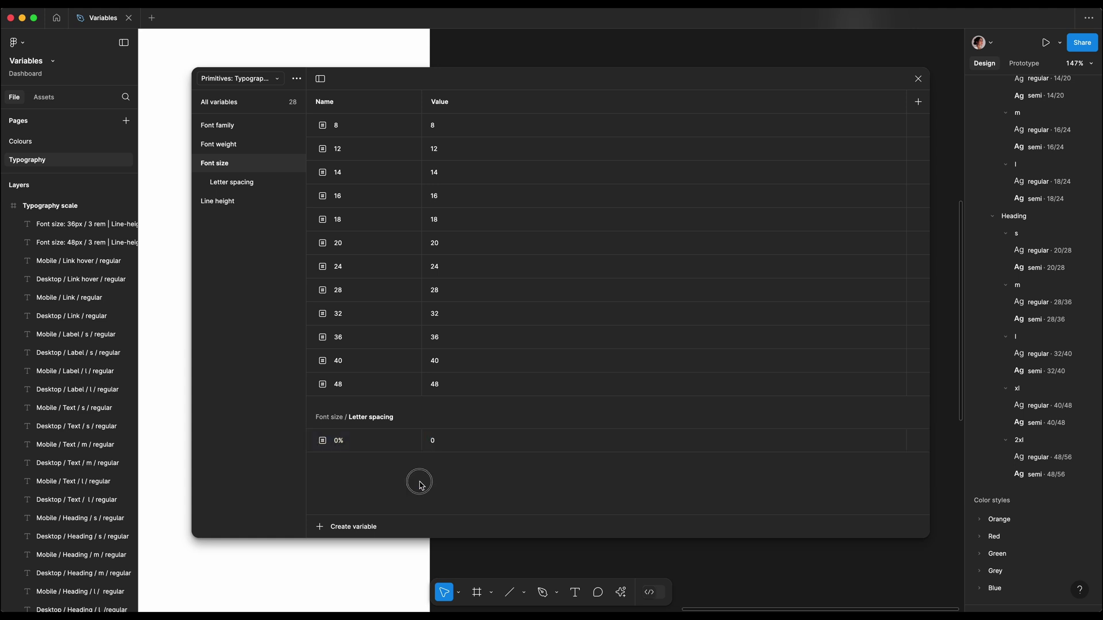
click(361, 528)
click(358, 563)
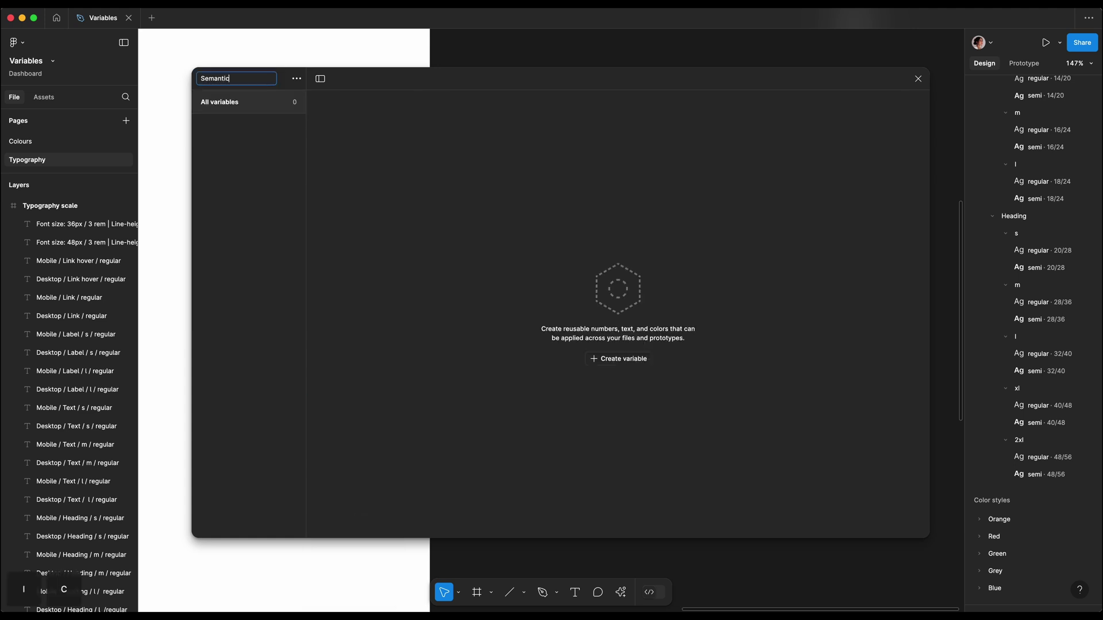
Name the new collection 'Semantic: Type' and reopen local variables.
text(Type)
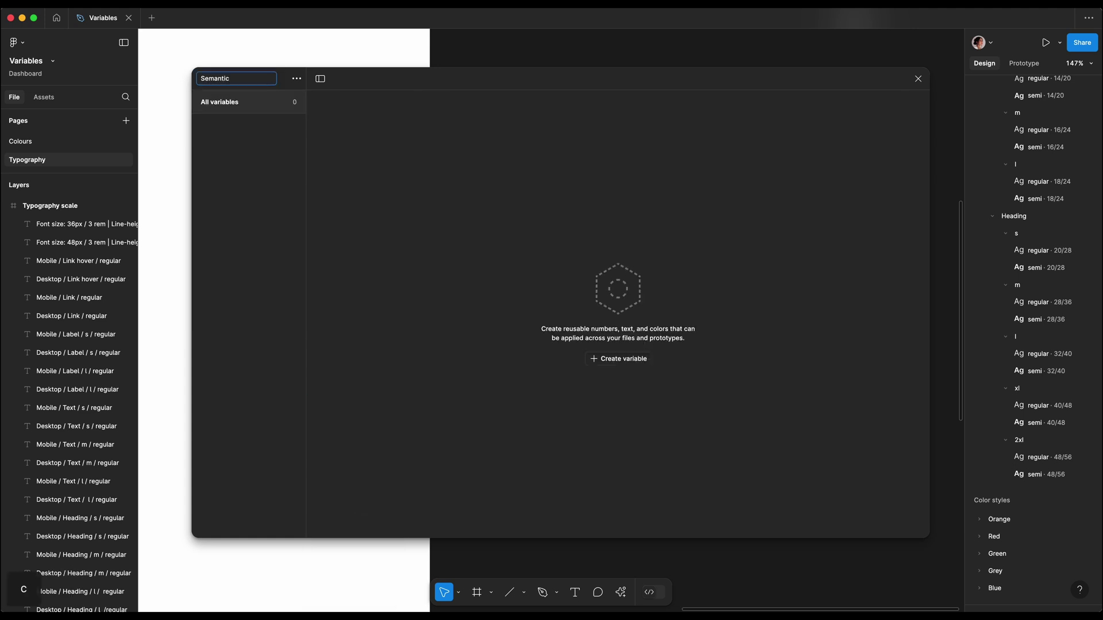
click(414, 150)
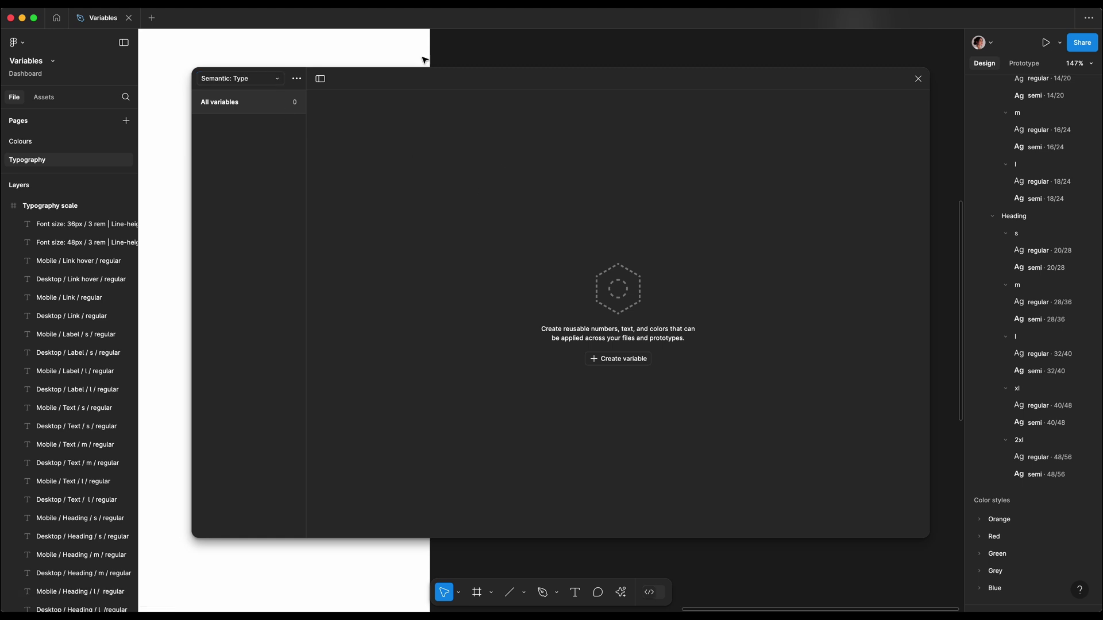
key(super+a)
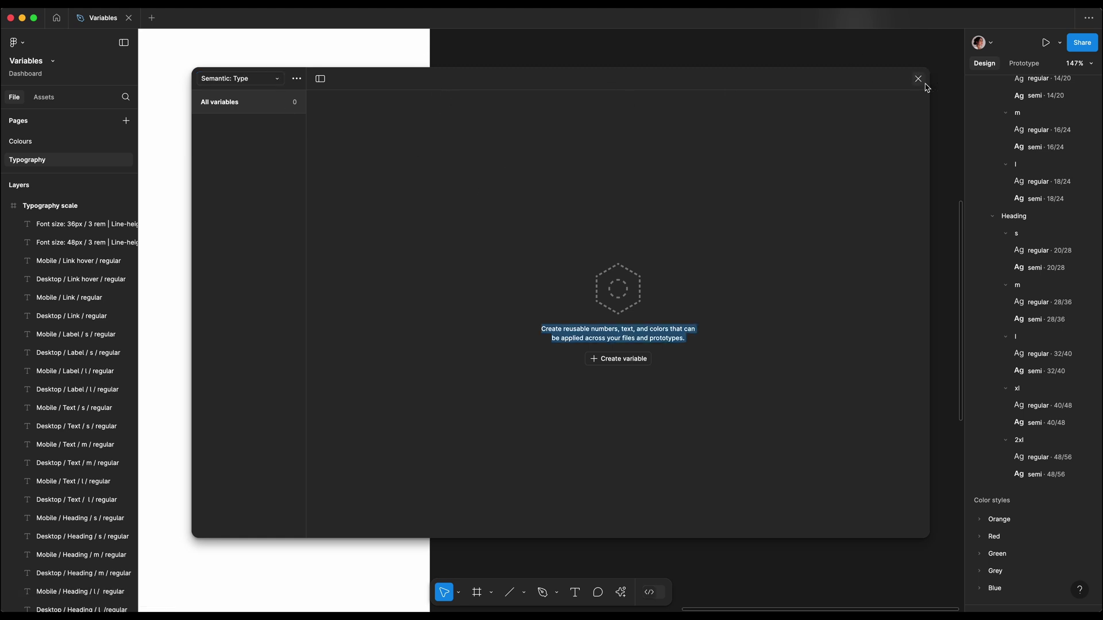
click(918, 77)
scroll(1037, 134, up, 8)
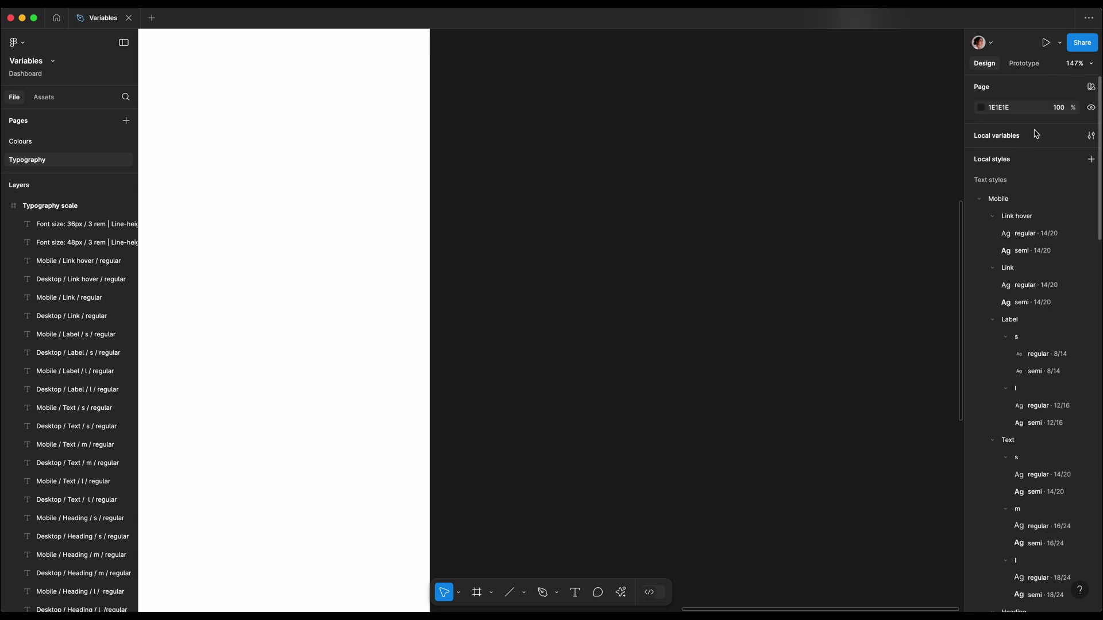
click(1092, 135)
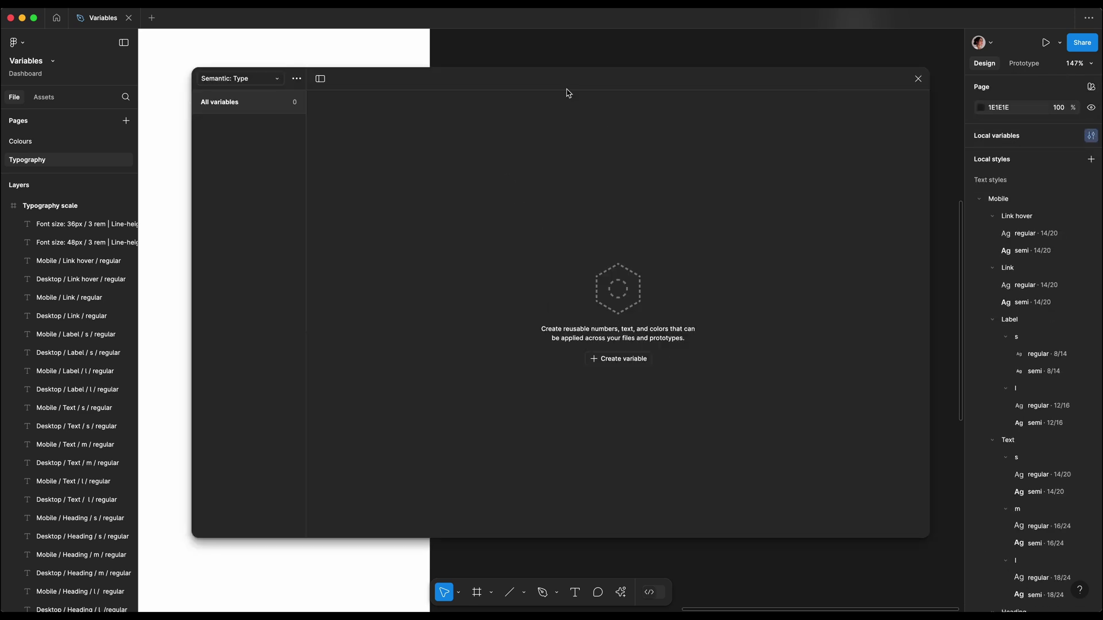
Add a number variable named 'Heading / 2xl / Regular / Font size'.
click(618, 358)
click(623, 391)
text(Heading )
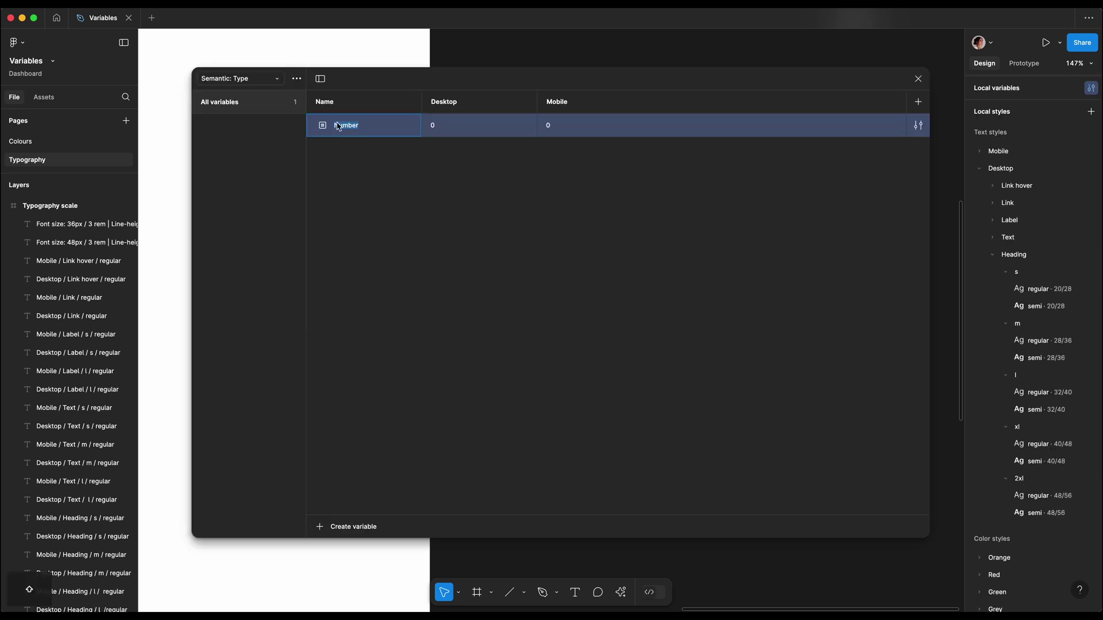
text(/ 2xl / )
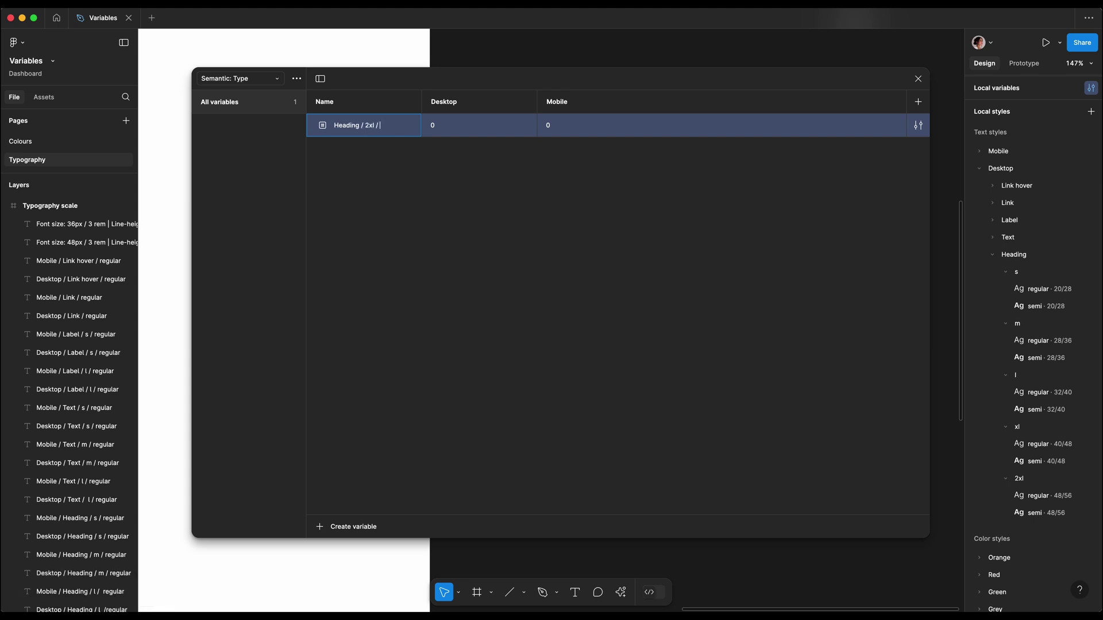
text(Regular)
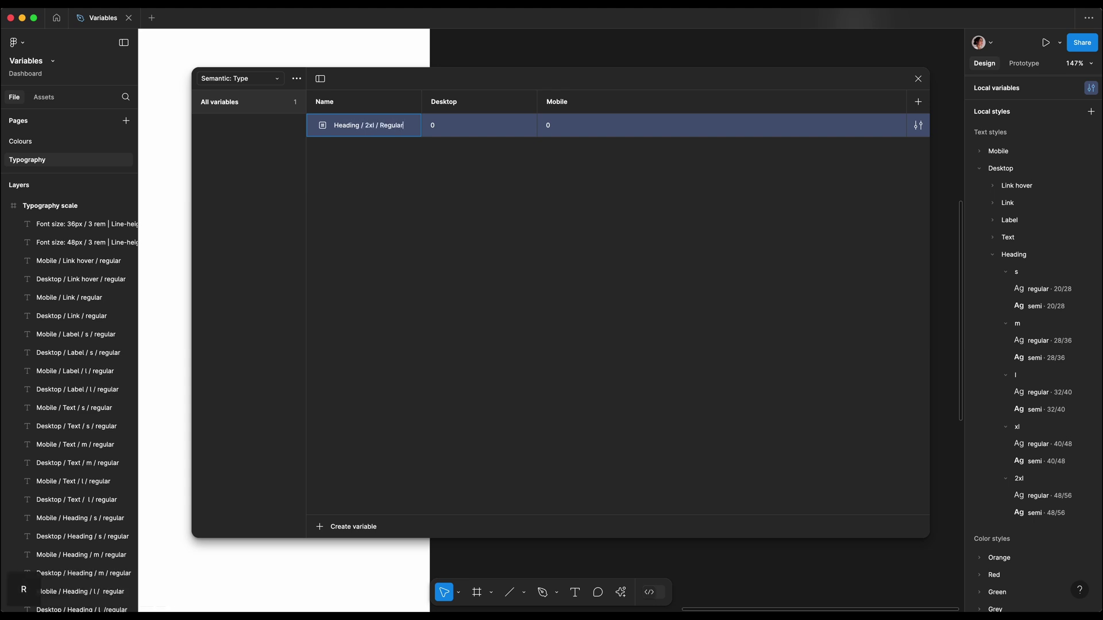
text( / Font size)
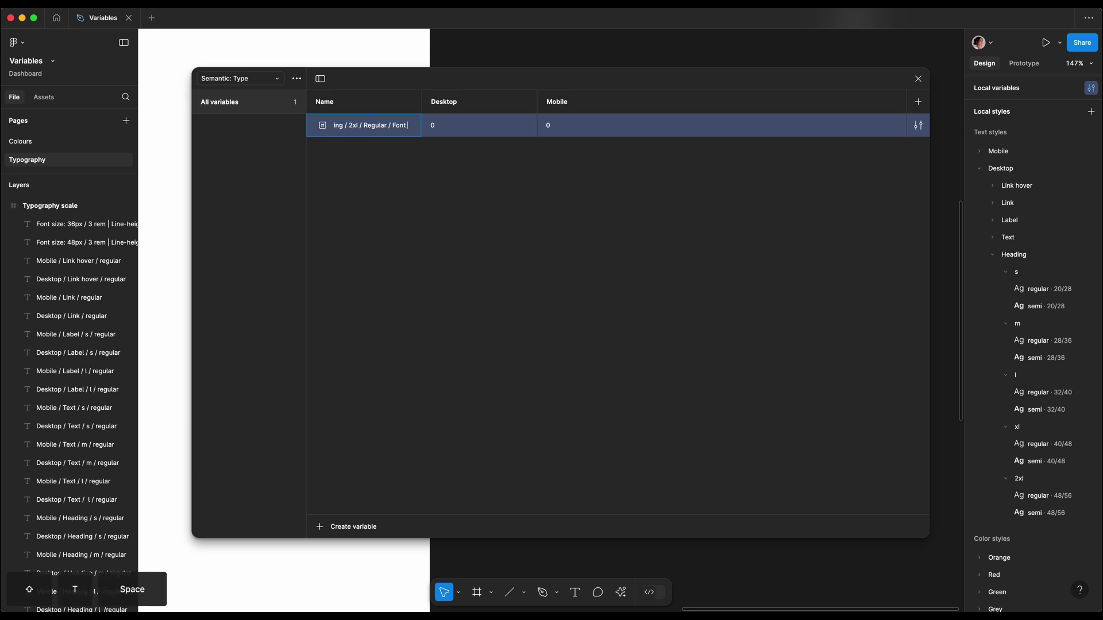
click(462, 125)
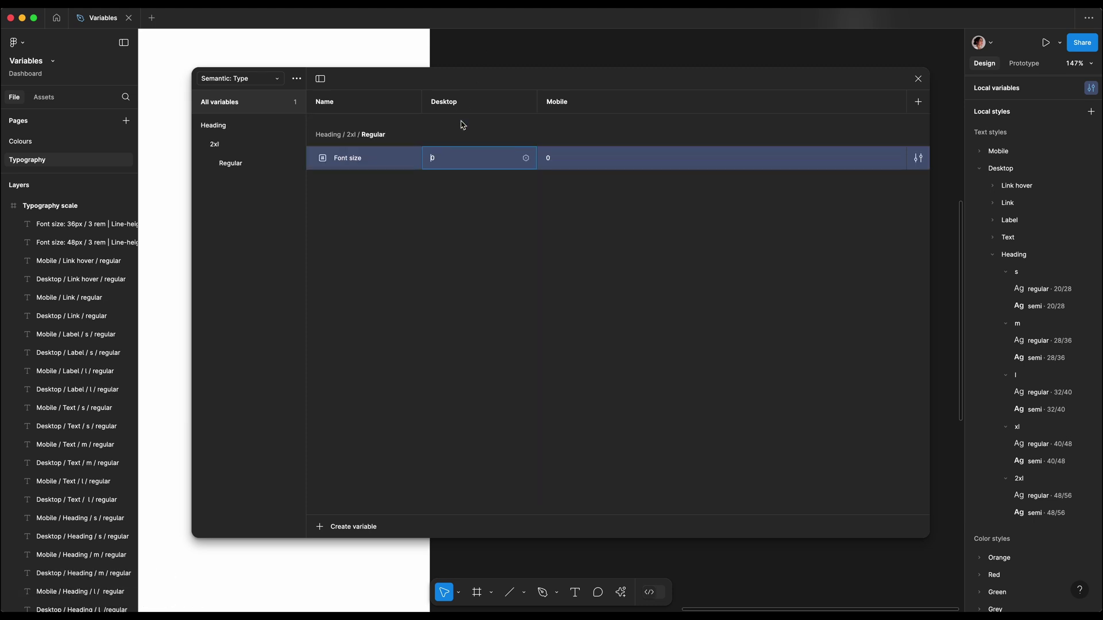
Rename the first mode to Desktop and add a second mode called Mobile.
double_click(441, 101)
text(De)
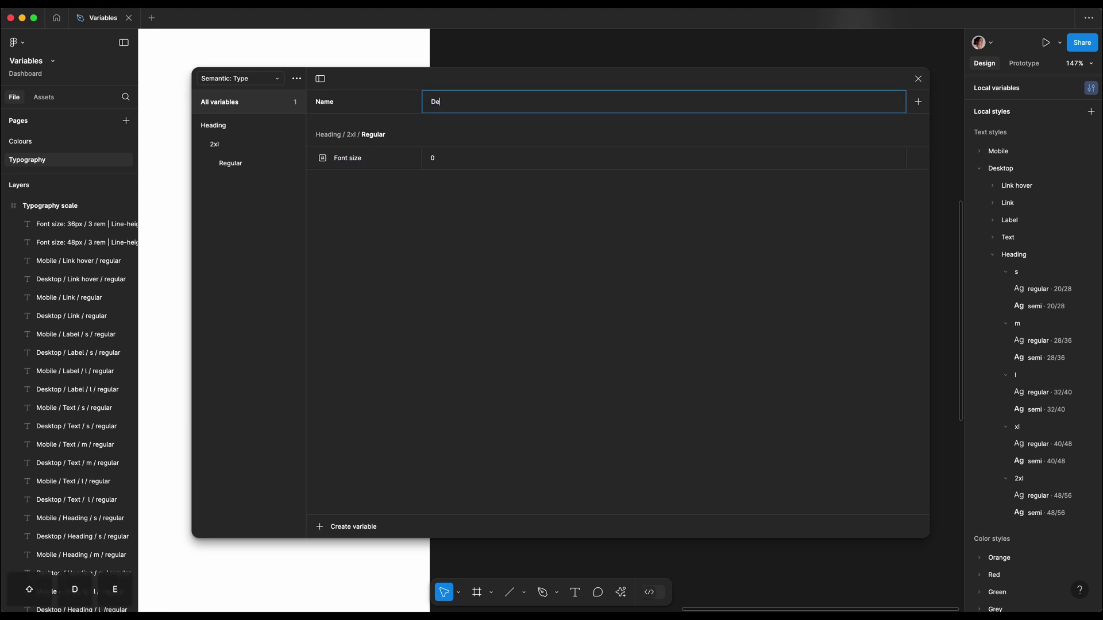
text(sktop)
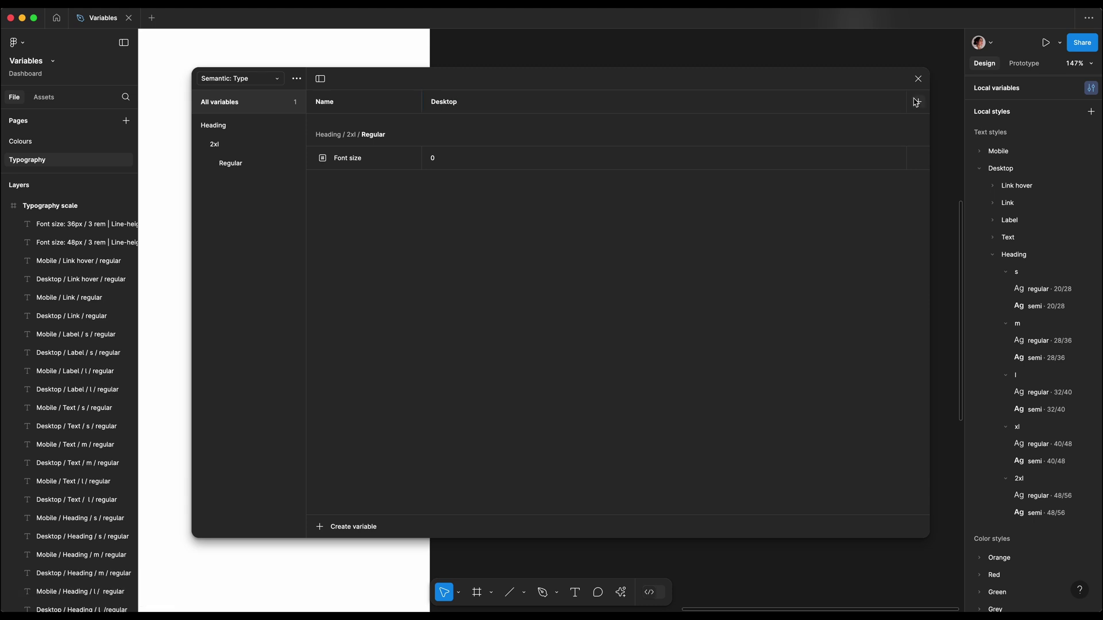
click(918, 102)
text(Mobile)
click(582, 158)
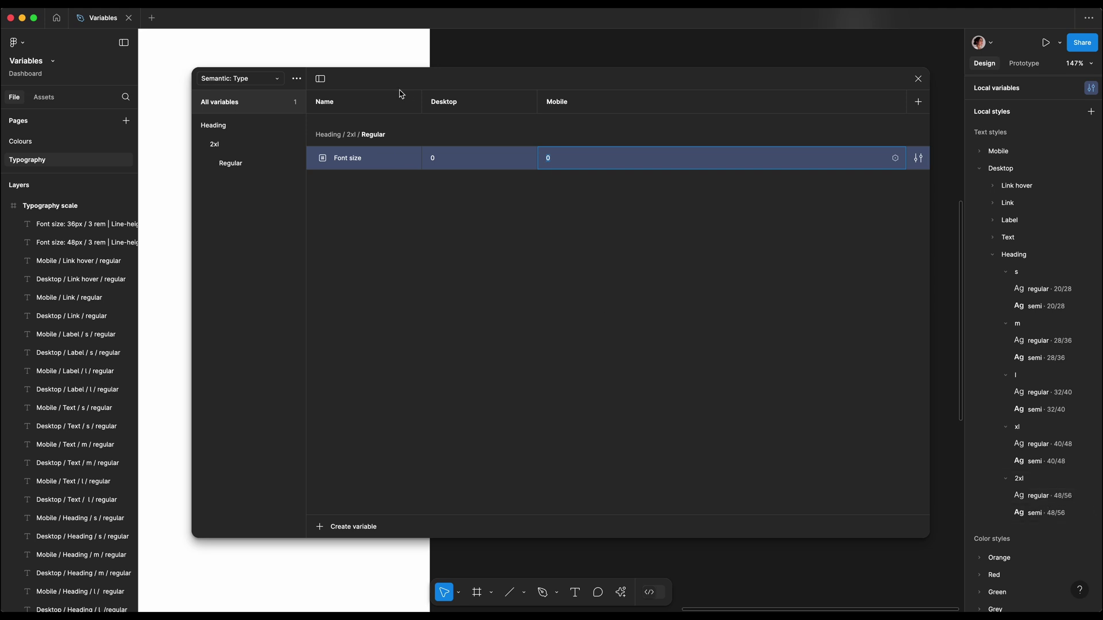
click(452, 164)
Link the Heading/2xl/Regular font size to 48 for Desktop and 36 for Mobile.
click(525, 159)
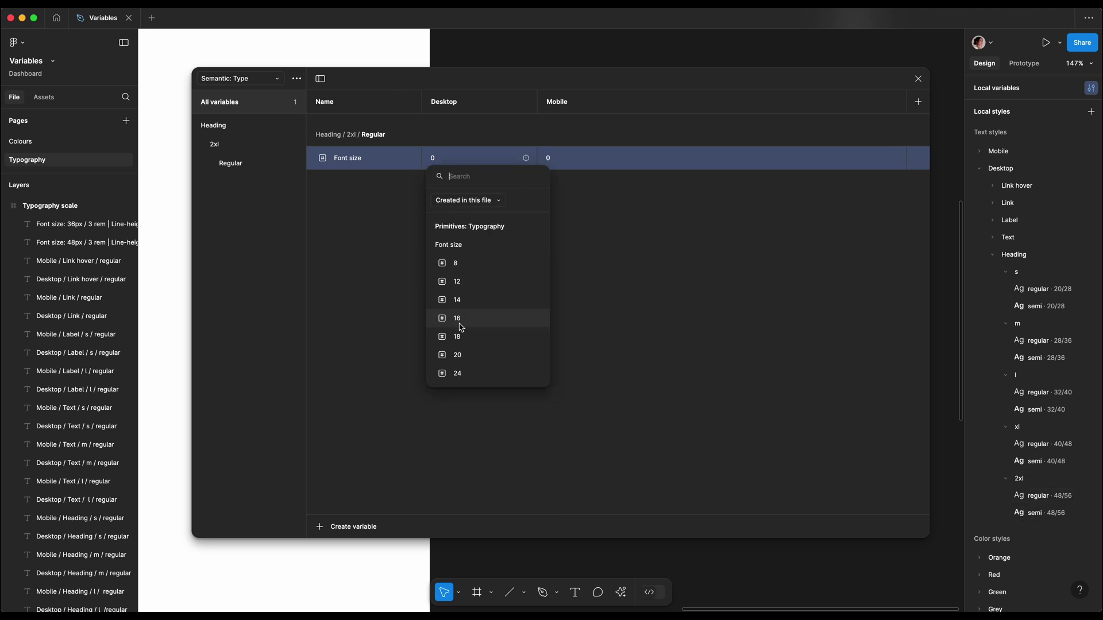
scroll(461, 336, down, 3)
scroll(461, 342, down, 2)
click(458, 347)
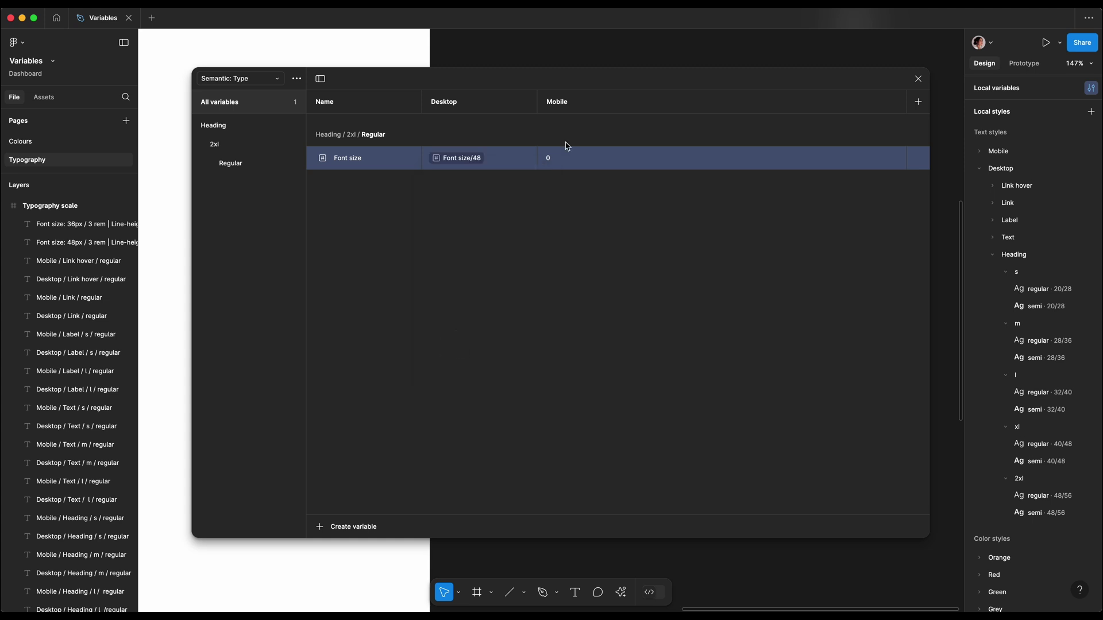
click(985, 156)
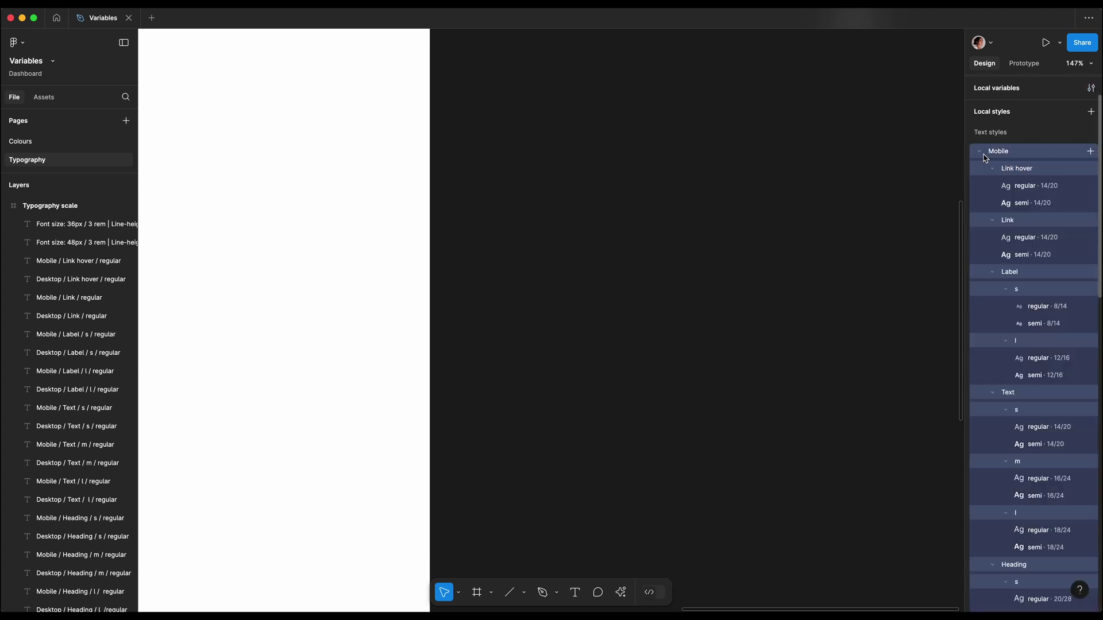
scroll(1028, 287, down, 8)
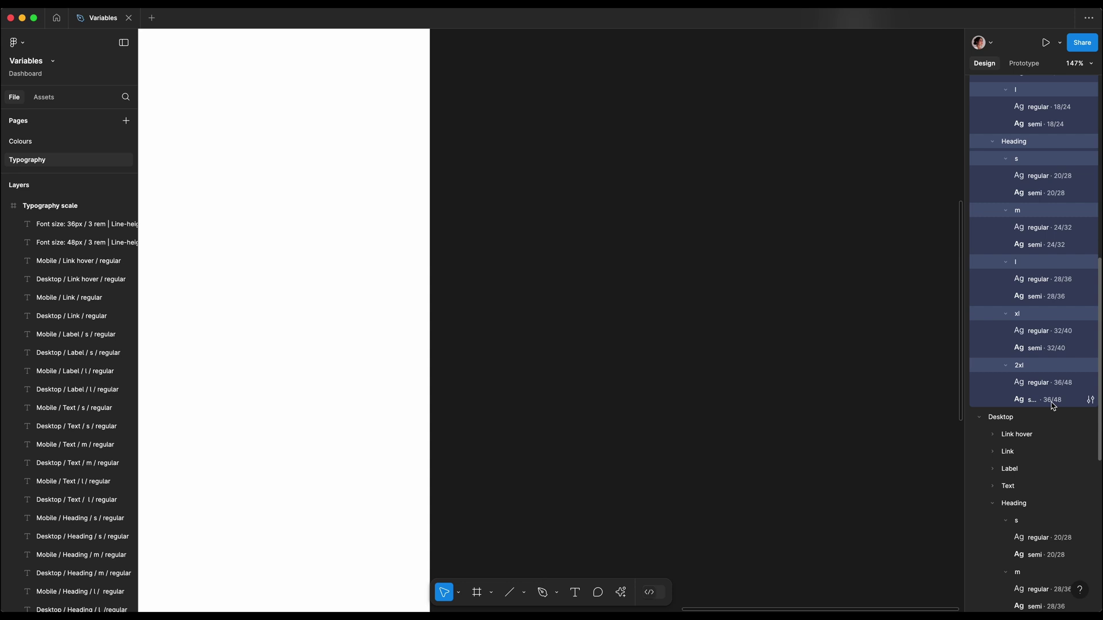
key(Escape)
click(1091, 136)
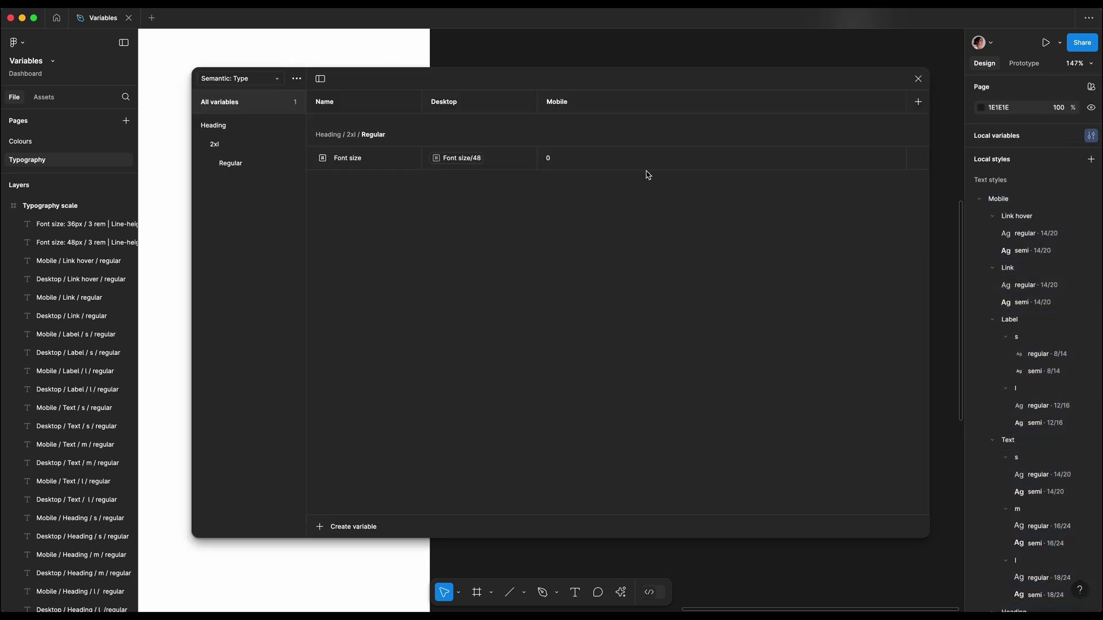
click(894, 158)
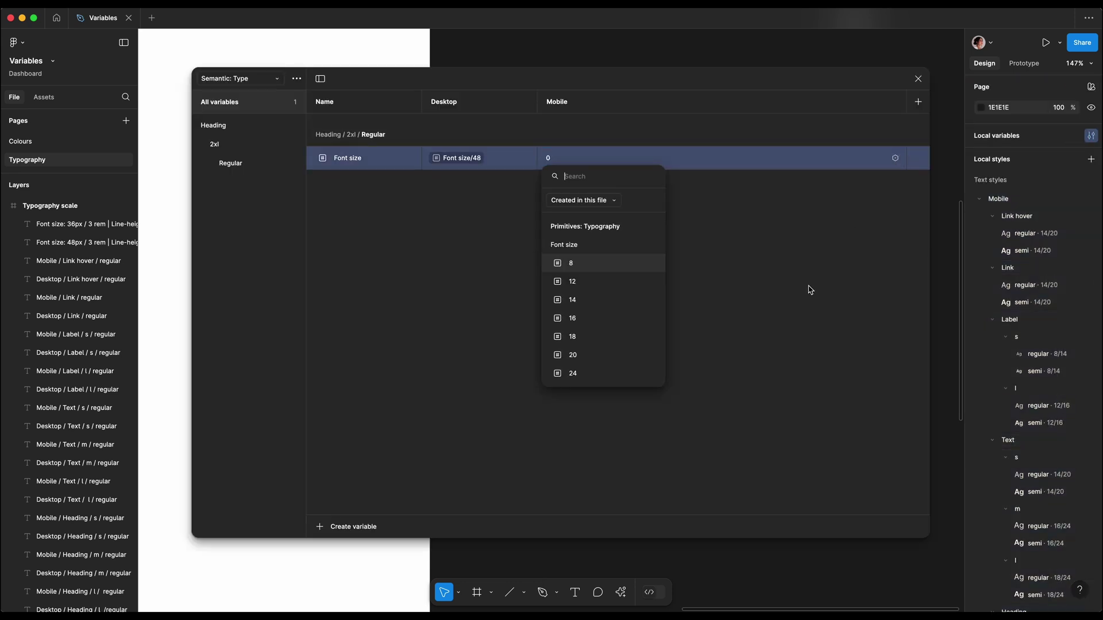
scroll(655, 298, down, 5)
click(581, 298)
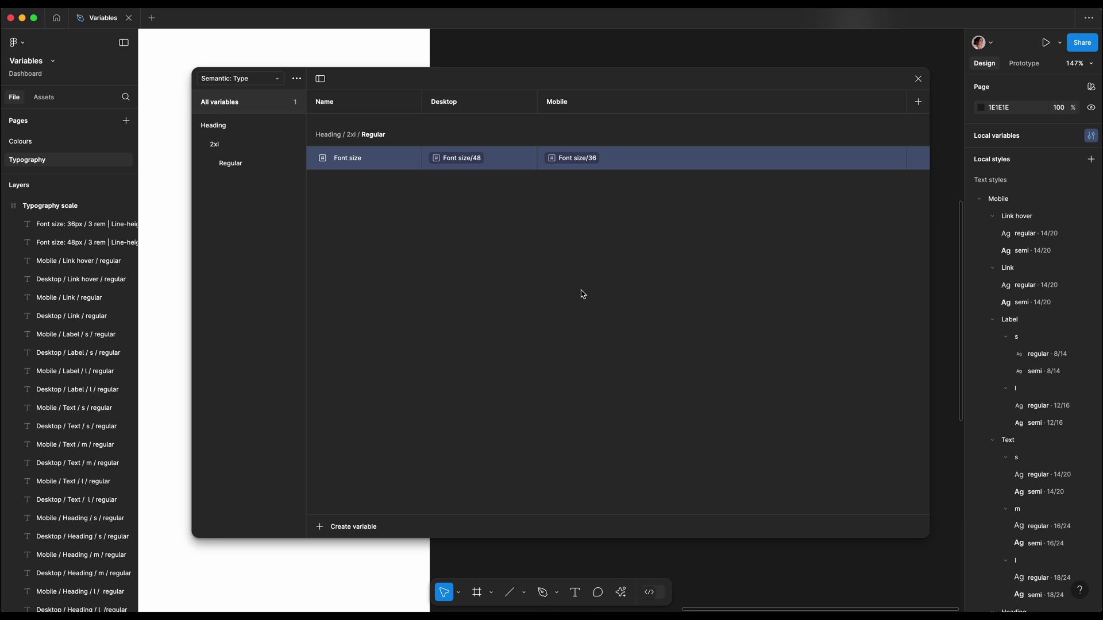
Add a Weight variable linked to Font weight/Regular.
click(505, 206)
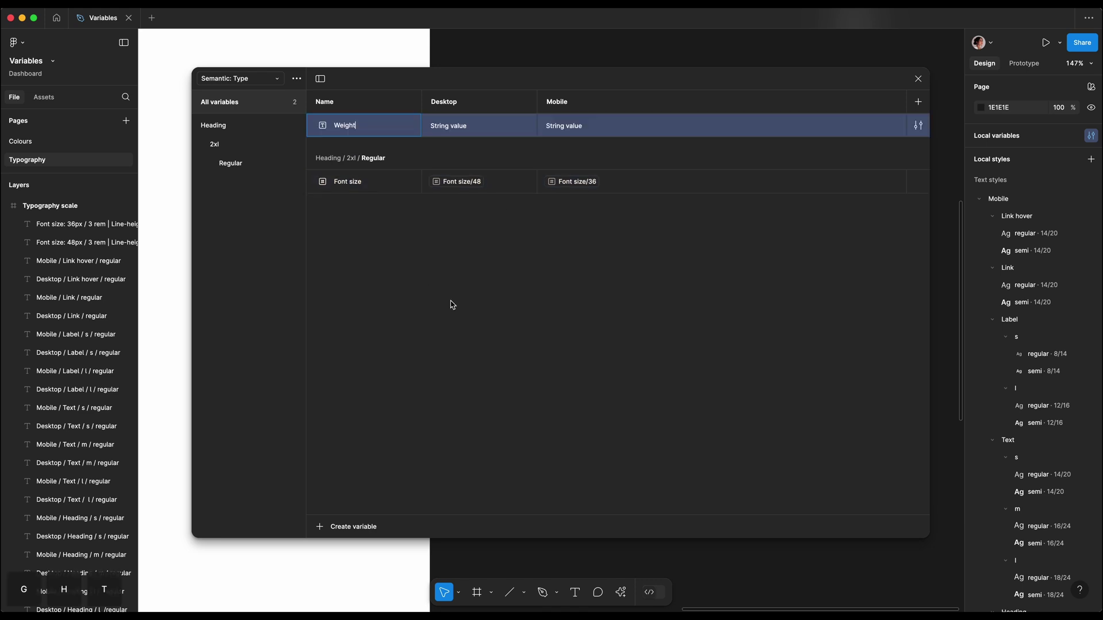
key(Return)
click(460, 125)
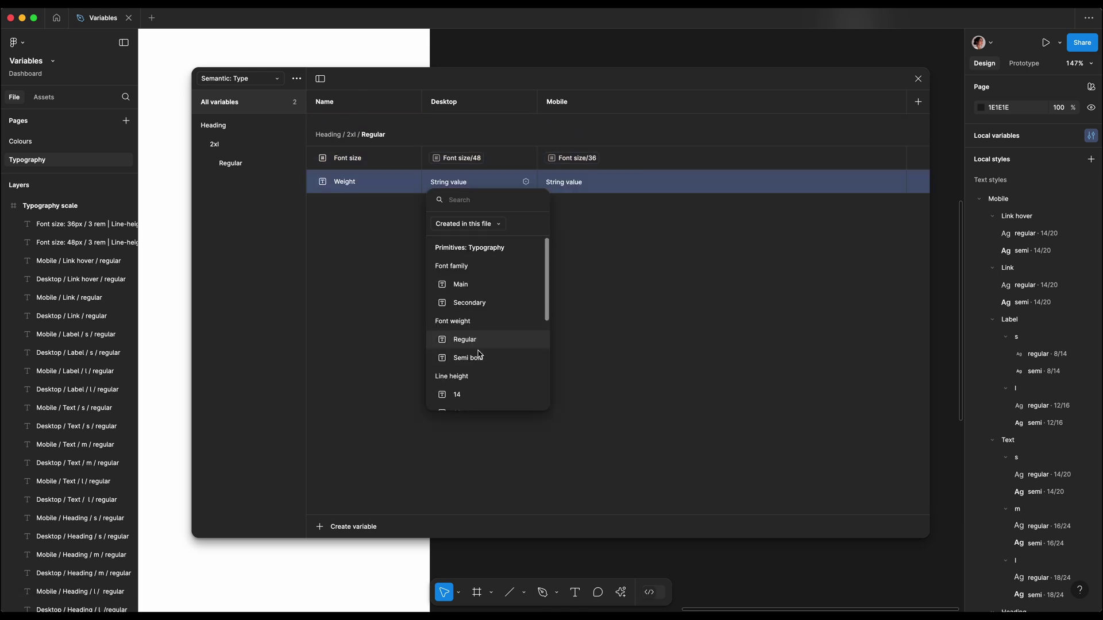
scroll(466, 339, down, 1)
click(465, 329)
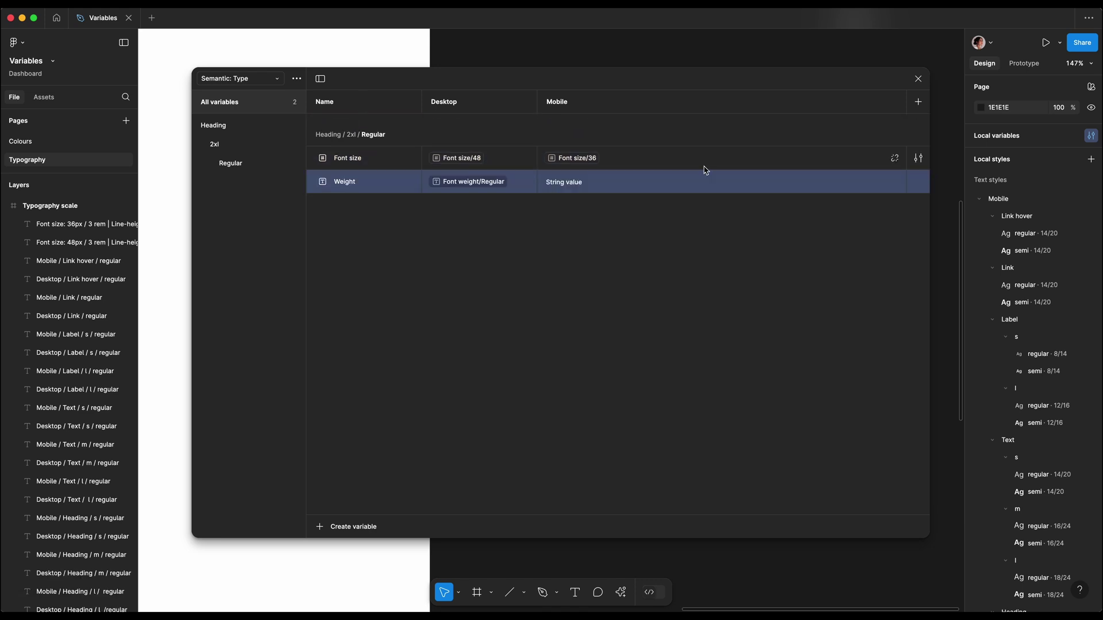
click(896, 182)
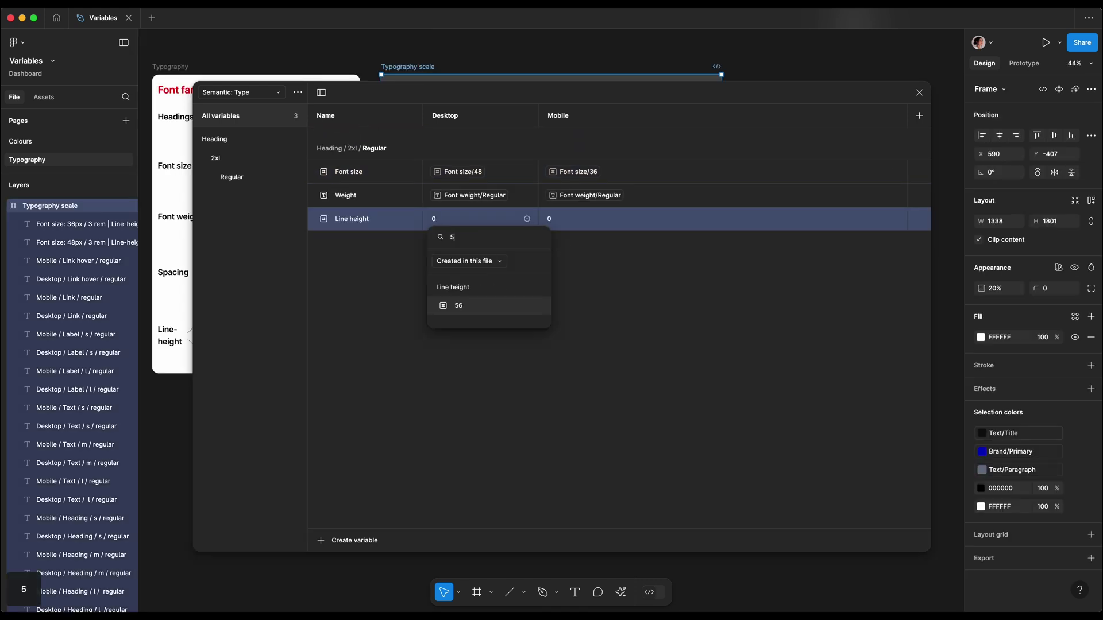
Link the line height to 56 for Desktop and 48 for Mobile.
text(56)
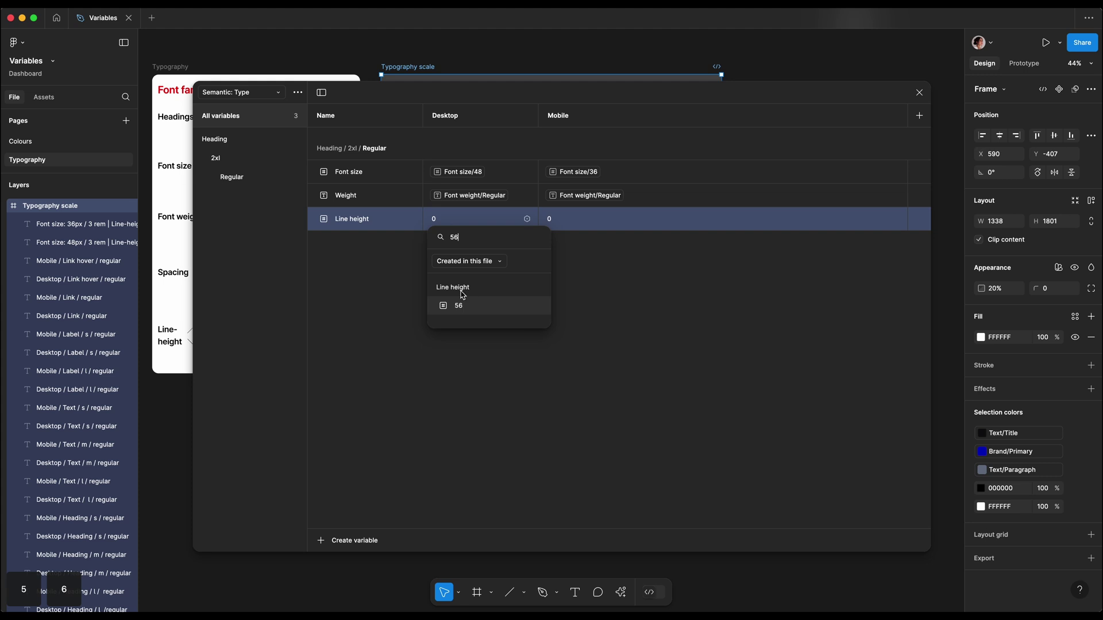
click(454, 312)
click(570, 224)
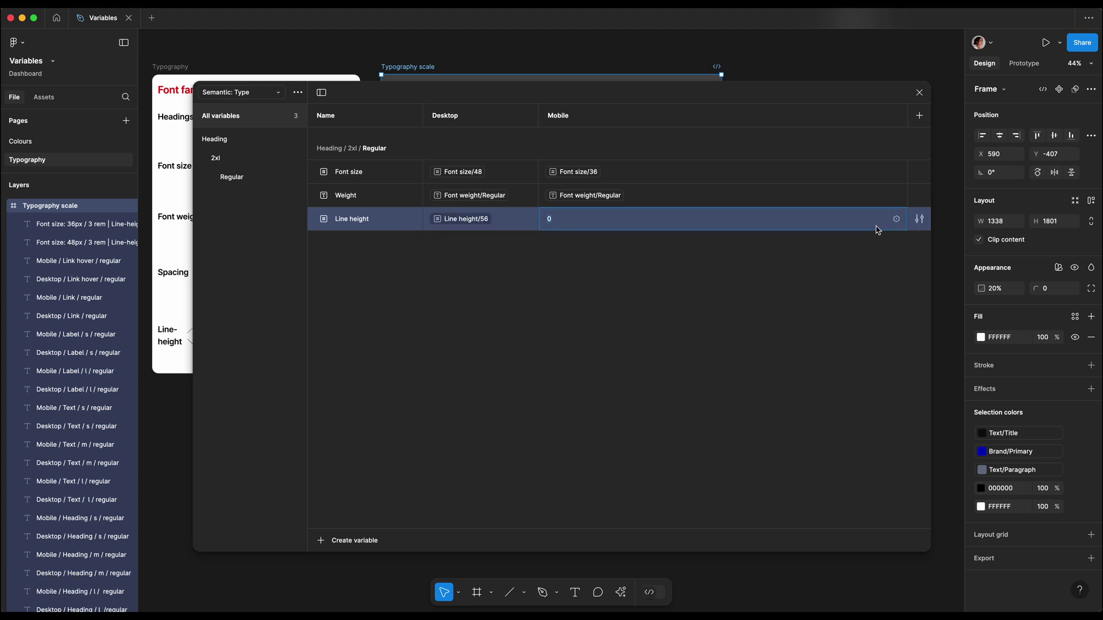
click(895, 220)
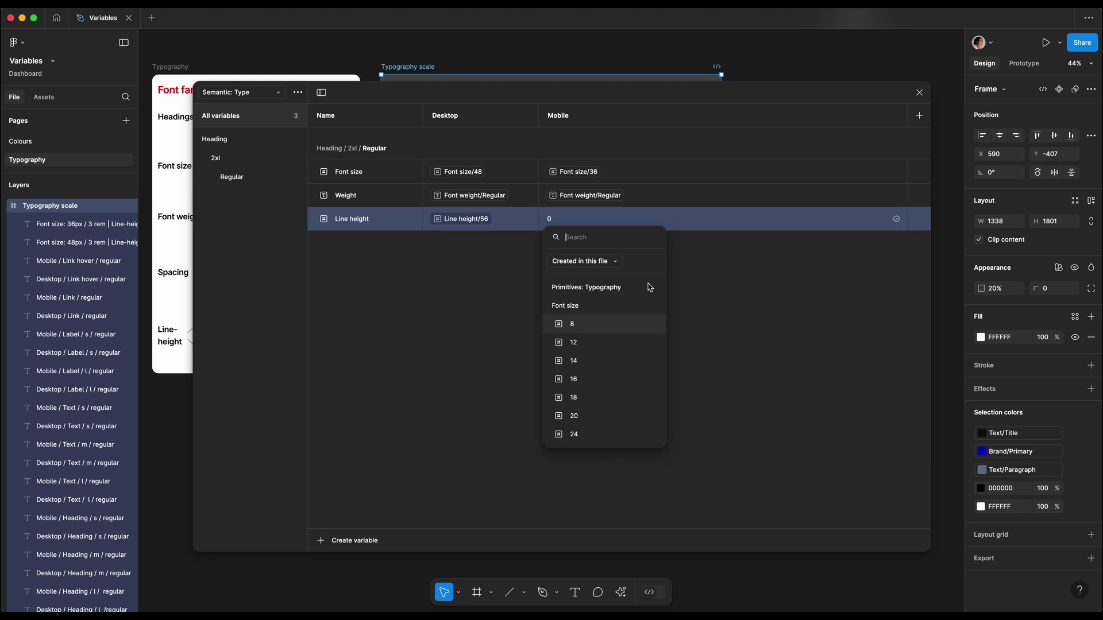
text(4)
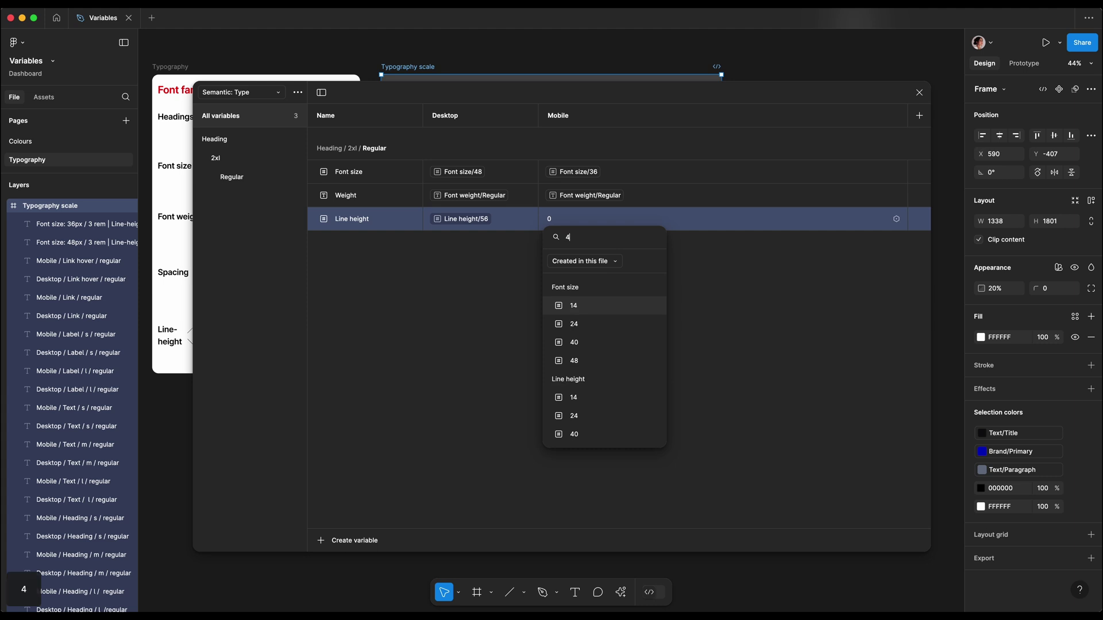
Add a Letter spacing variable set to -2% for Desktop and Mobile.
text(Letter spacing)
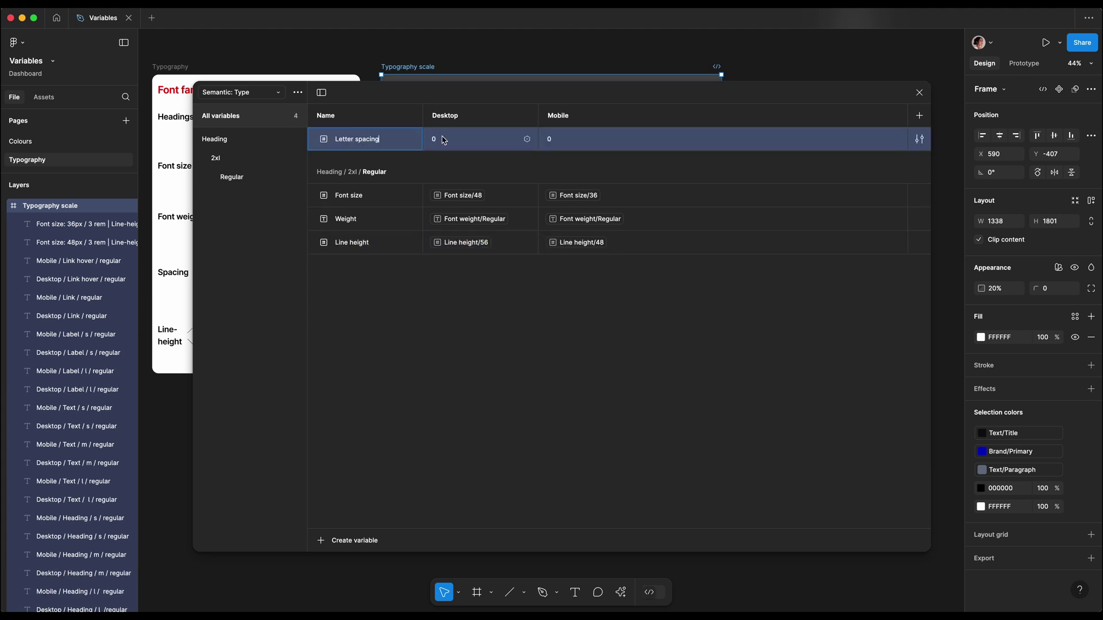
click(527, 139)
text(-2)
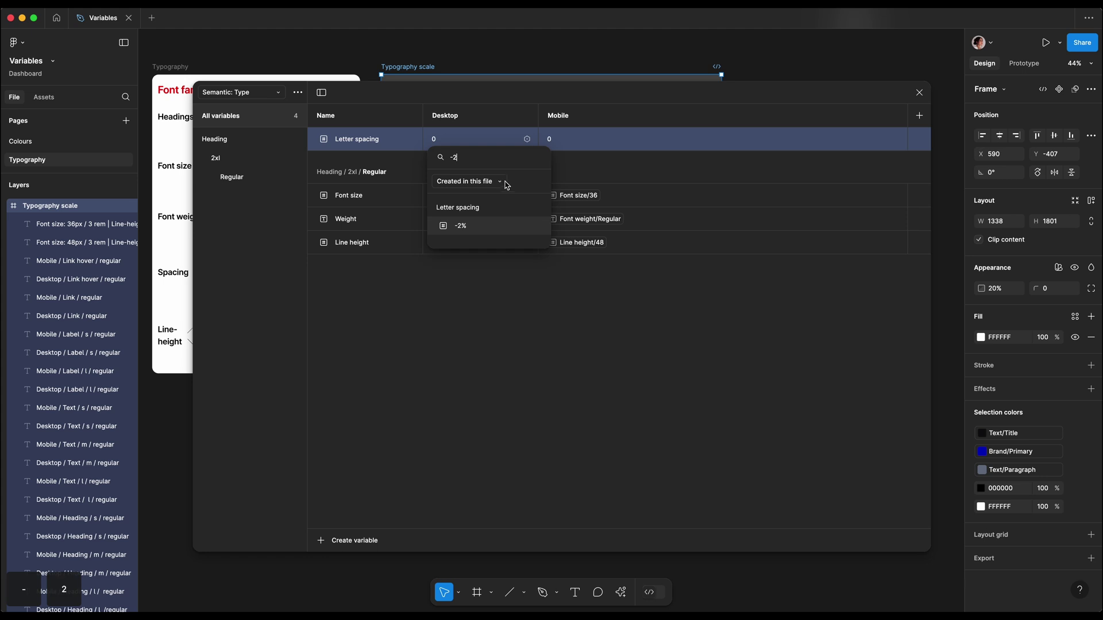
click(508, 224)
click(576, 143)
text(-2)
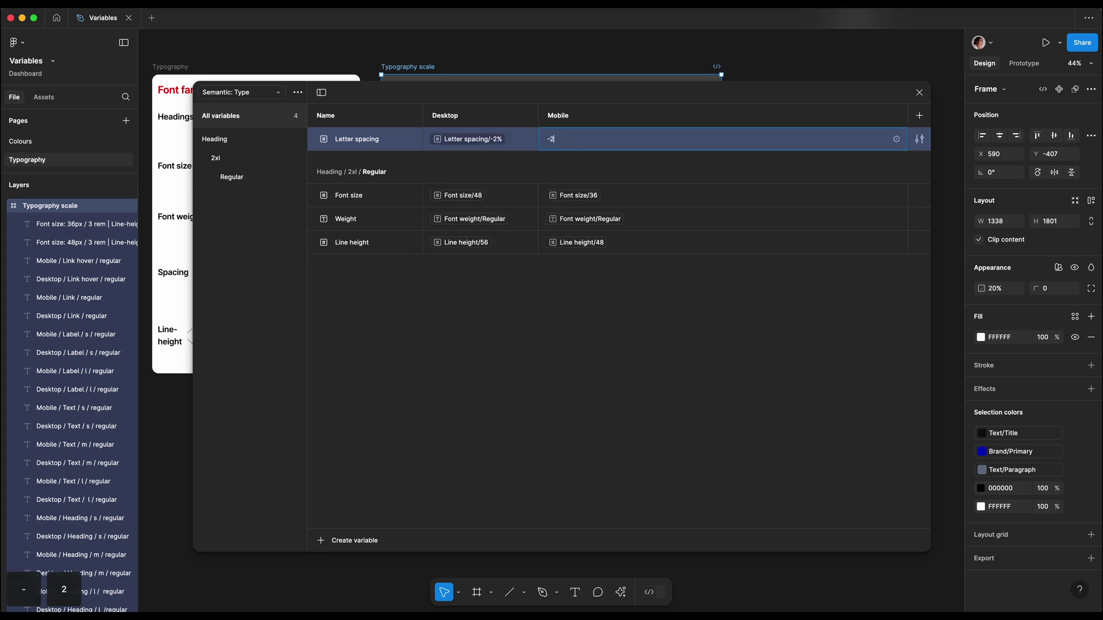
key(BackSpace)
key(BackSpace)
text(0)
click(902, 151)
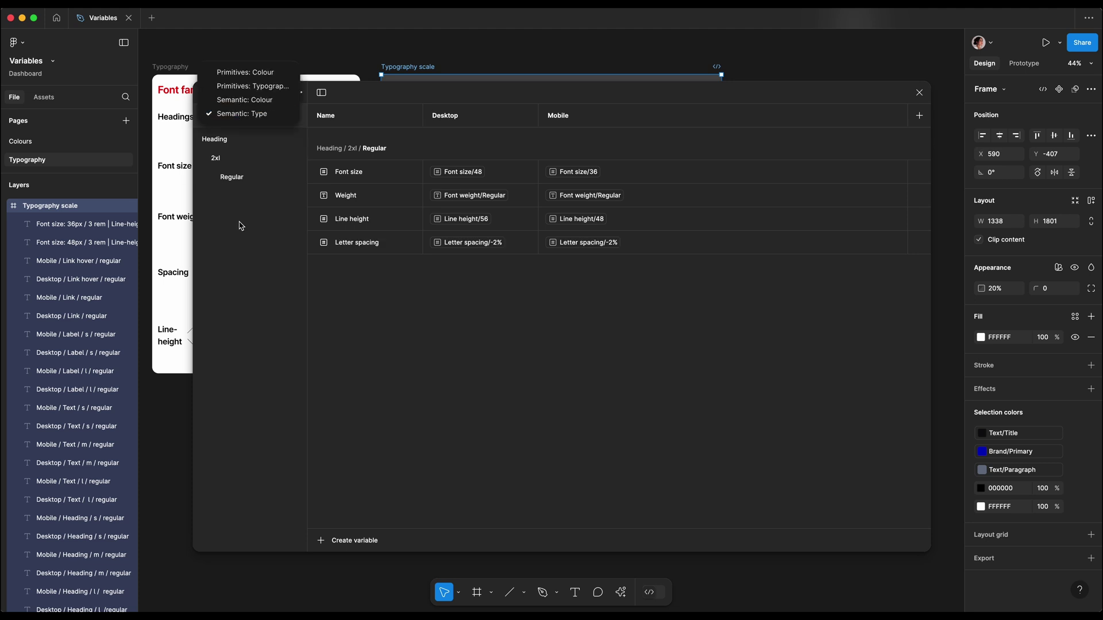
Switch to Primitives: Typography and restrict the Main variable's scope to font family.
click(394, 271)
click(271, 95)
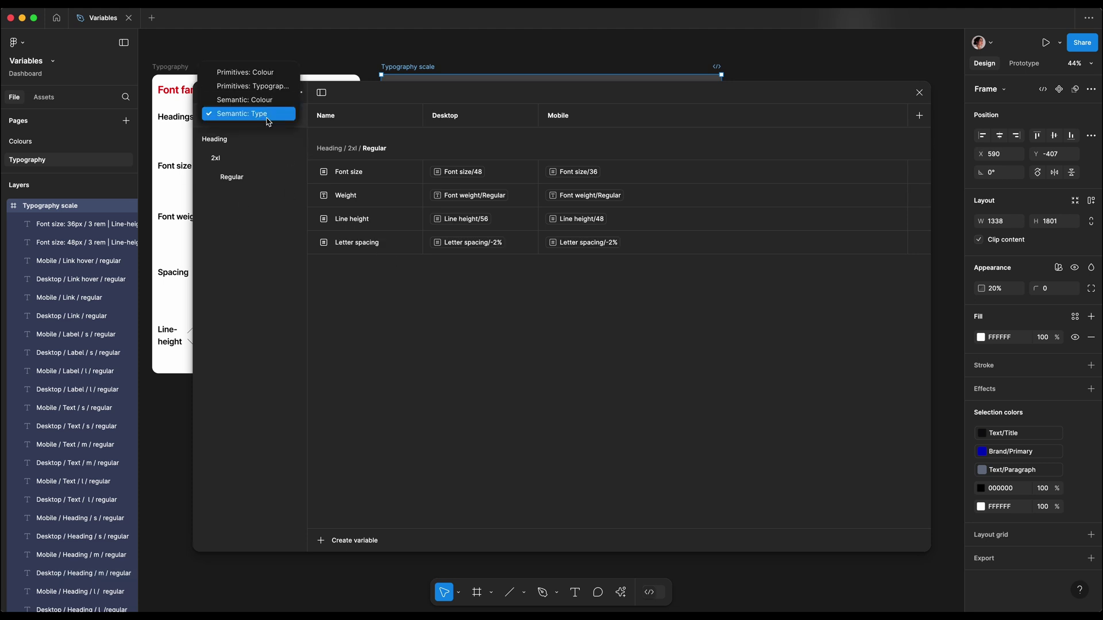
click(262, 88)
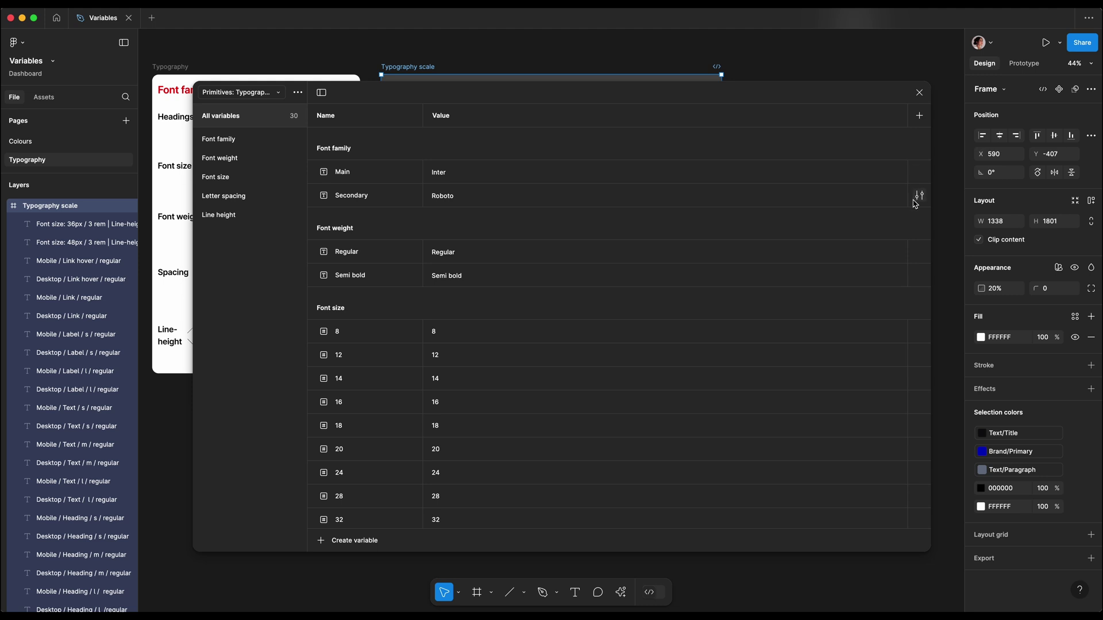
click(919, 171)
click(832, 191)
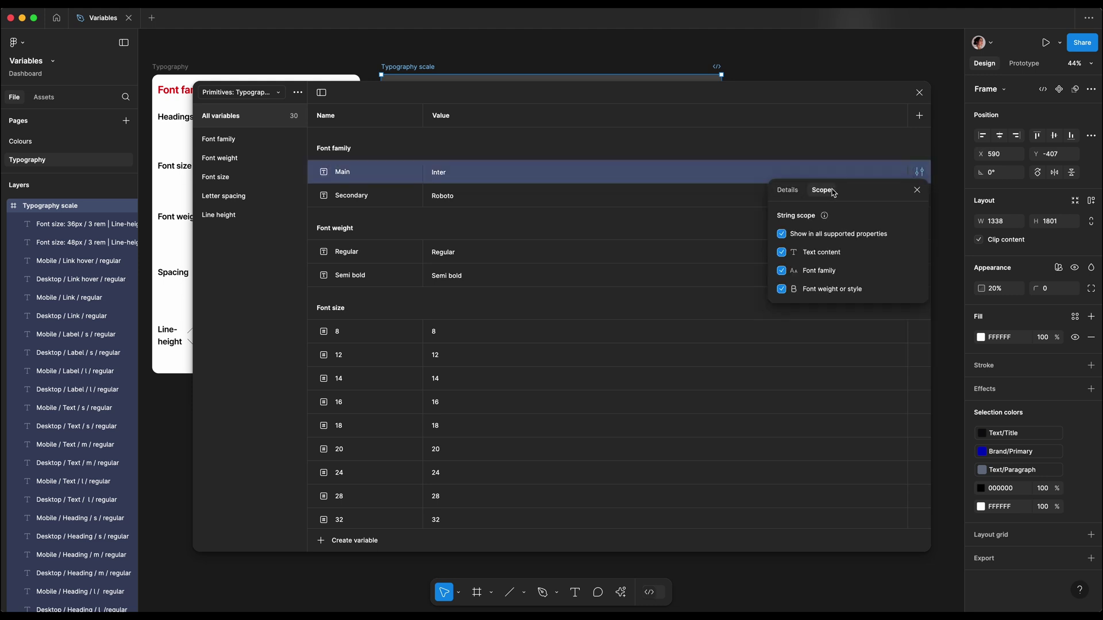
click(782, 253)
Restrict Secondary's scope to font family and review Font weight/Regular's scope options.
click(703, 200)
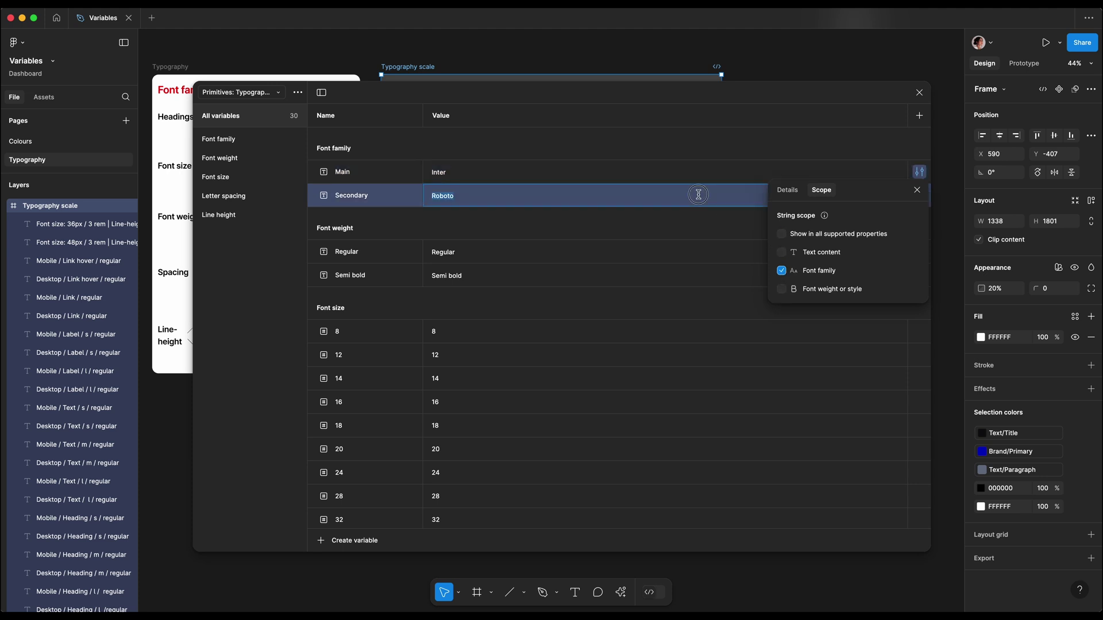
click(920, 196)
click(827, 214)
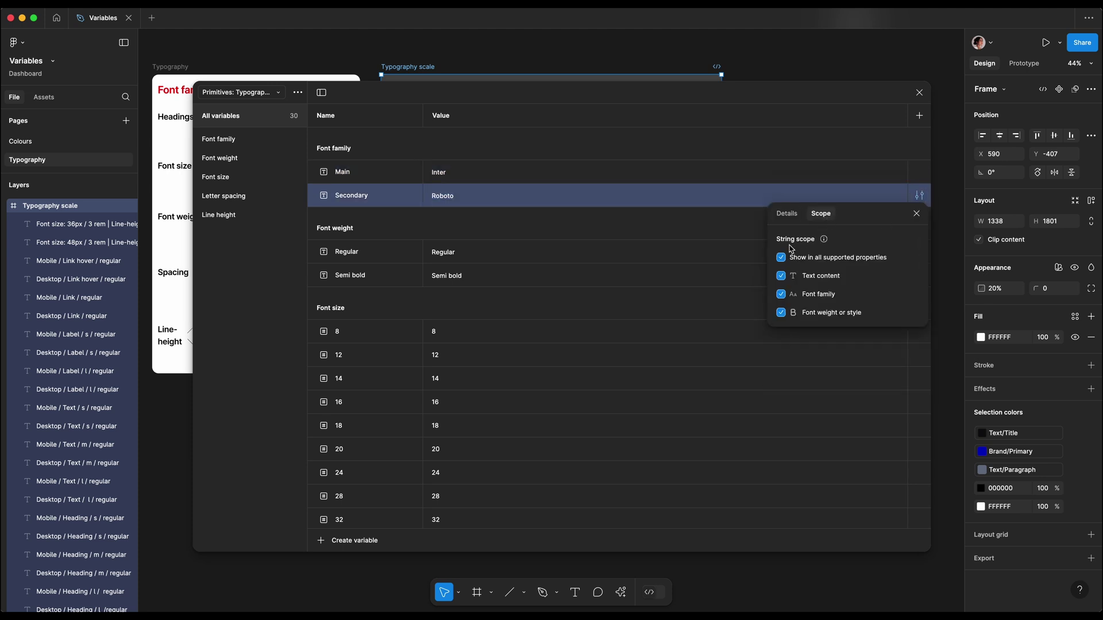
click(782, 257)
double_click(665, 250)
click(919, 252)
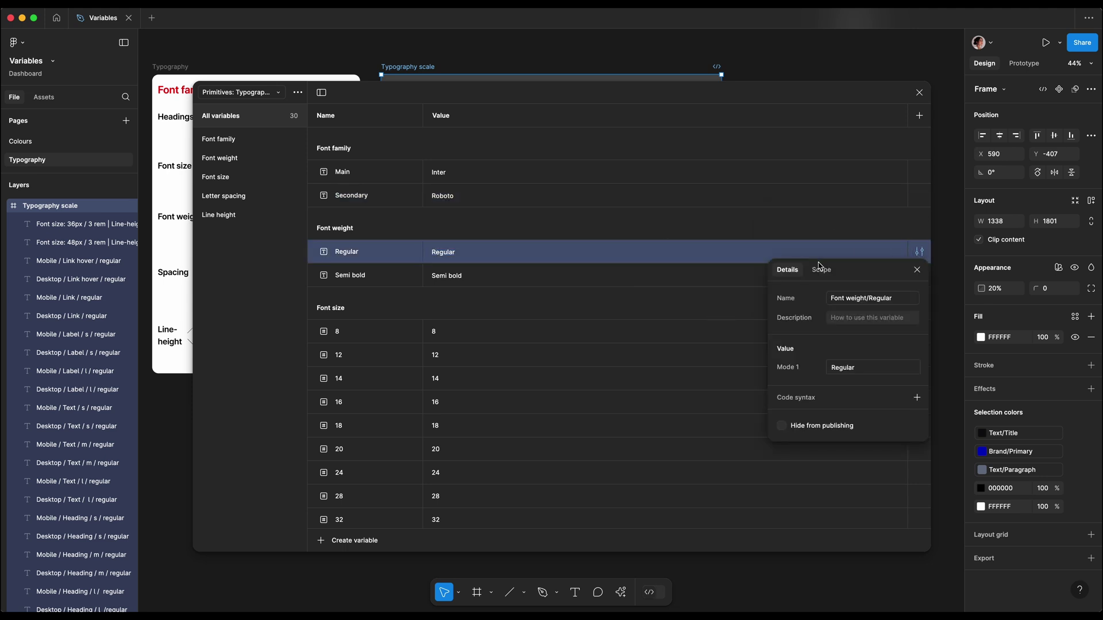
click(821, 268)
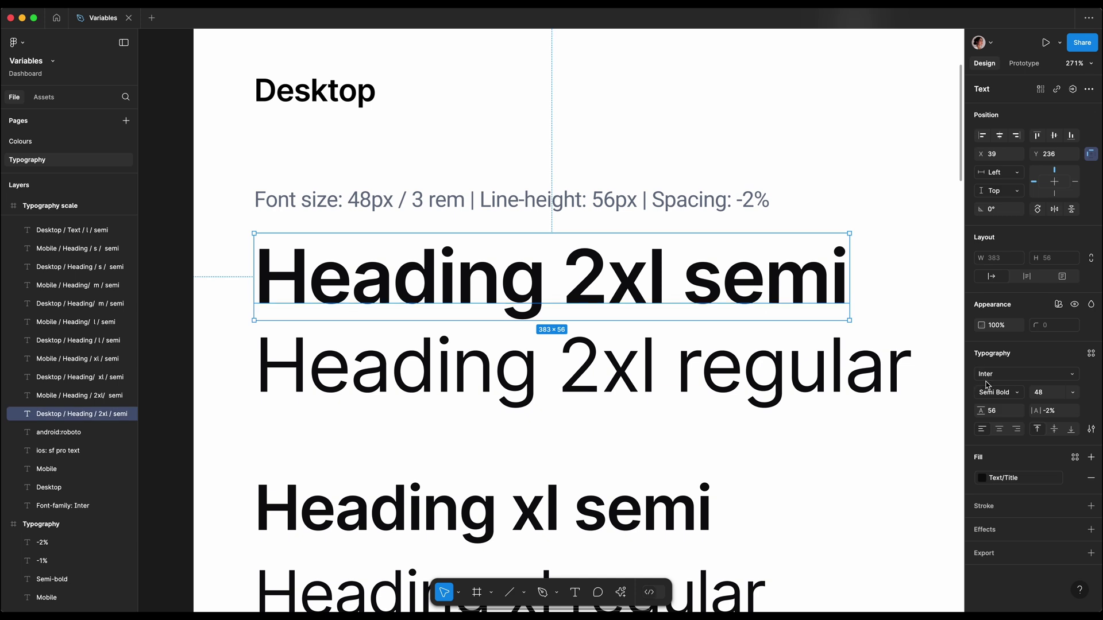
Bind the Heading 2xl semi text's font to Font family/Main and its weight to Heading/2xl/Semi Weight.
click(986, 374)
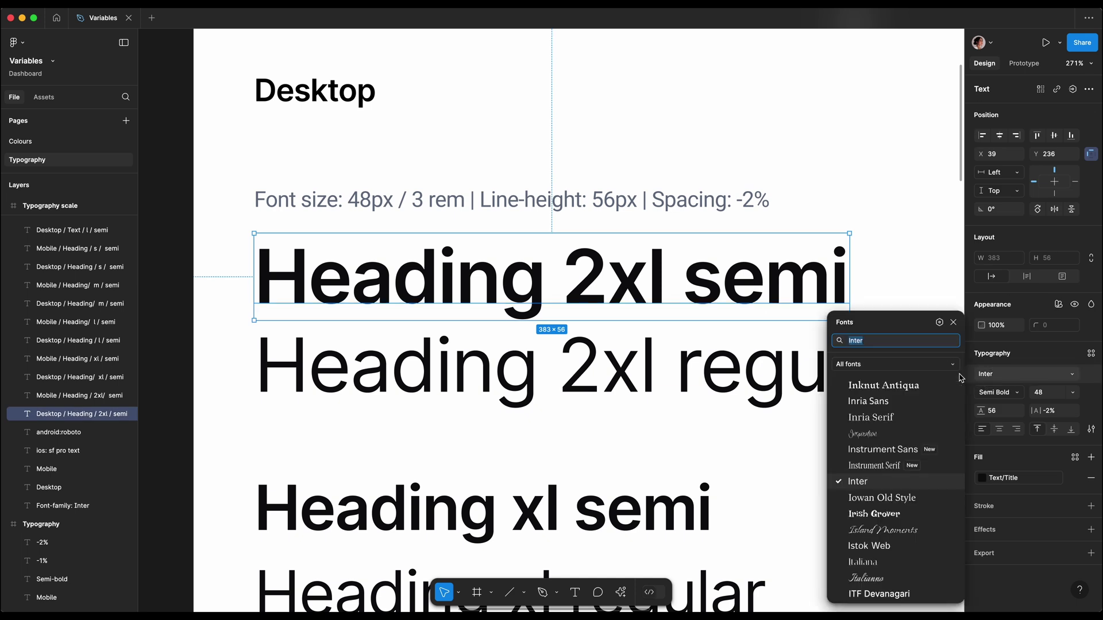
click(939, 323)
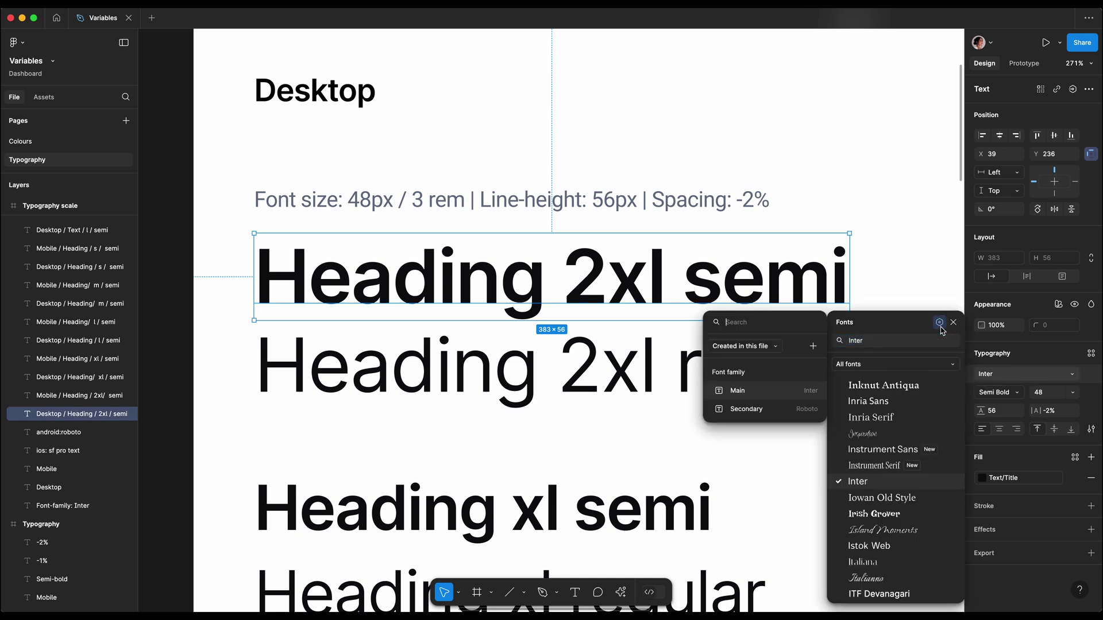
click(759, 391)
click(1009, 394)
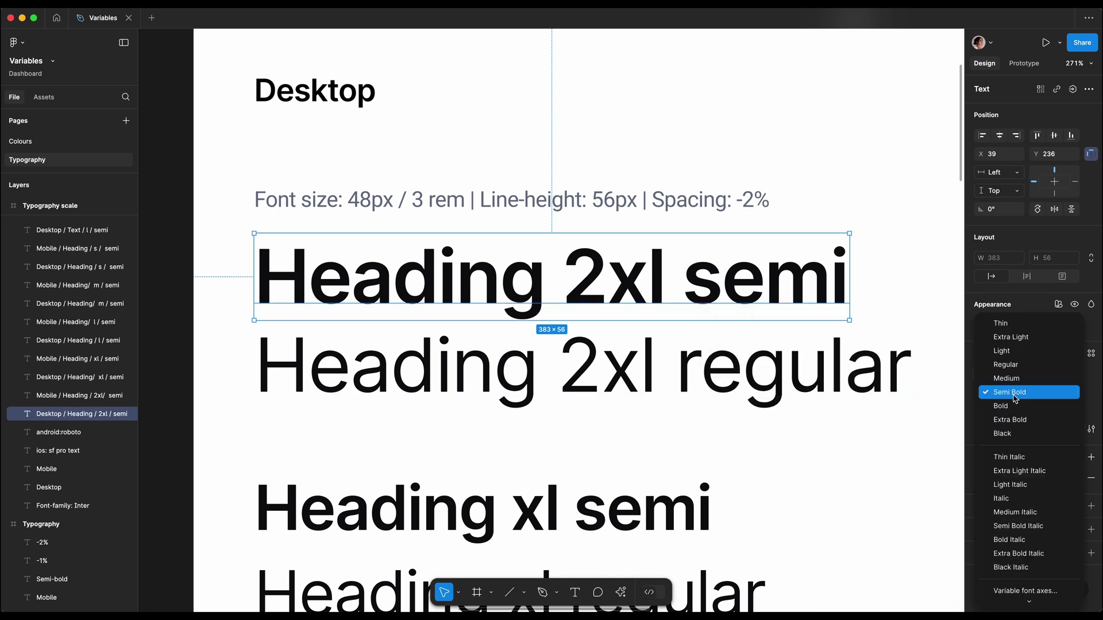
click(1013, 591)
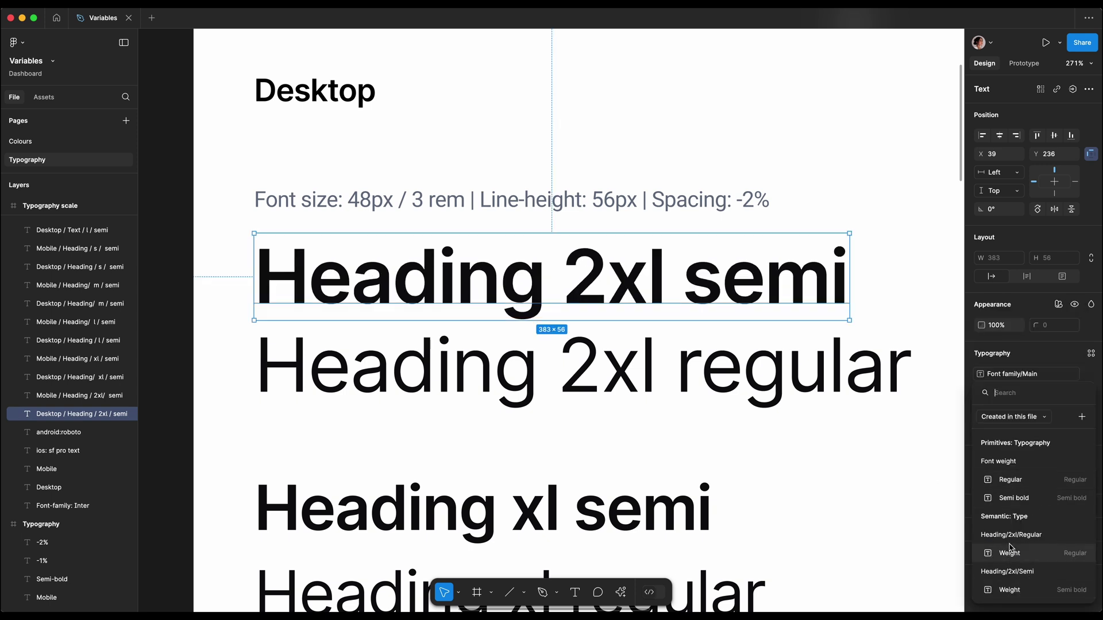
click(1011, 590)
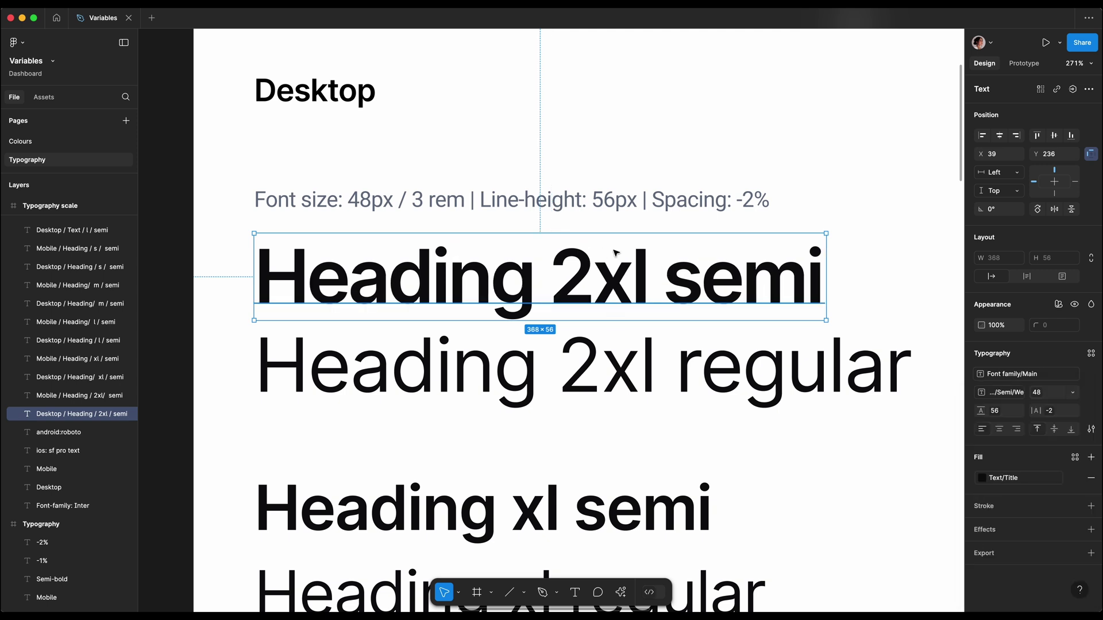
click(768, 352)
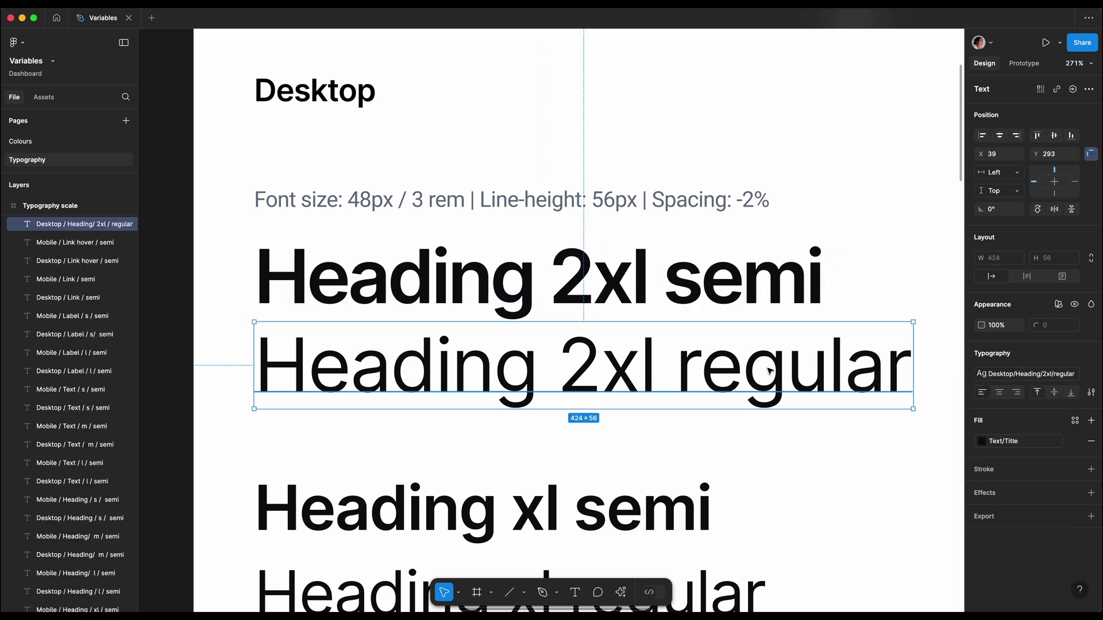
Edit the regular 48/56 text style to use Font family/Main and the Heading/2xl/Regular Weight variable.
click(1017, 374)
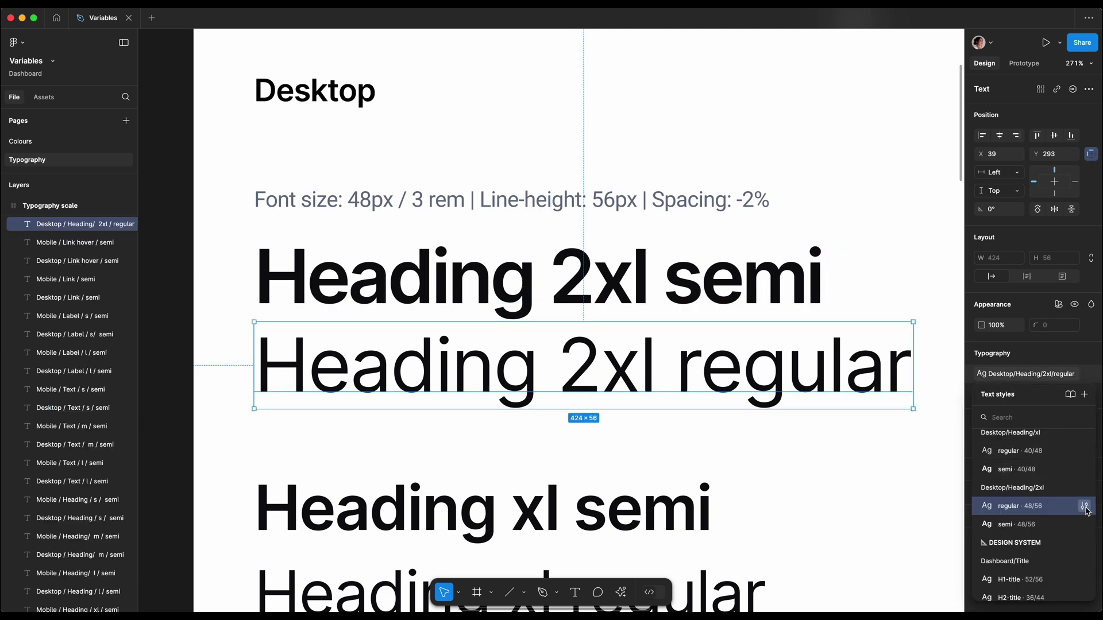
click(1085, 506)
click(884, 553)
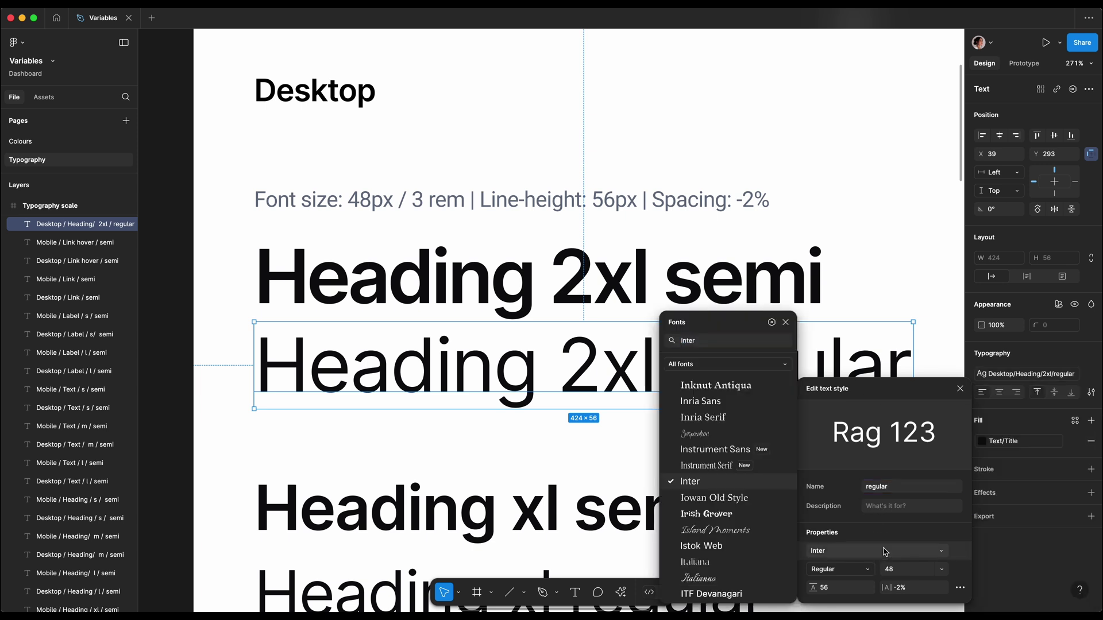
click(772, 323)
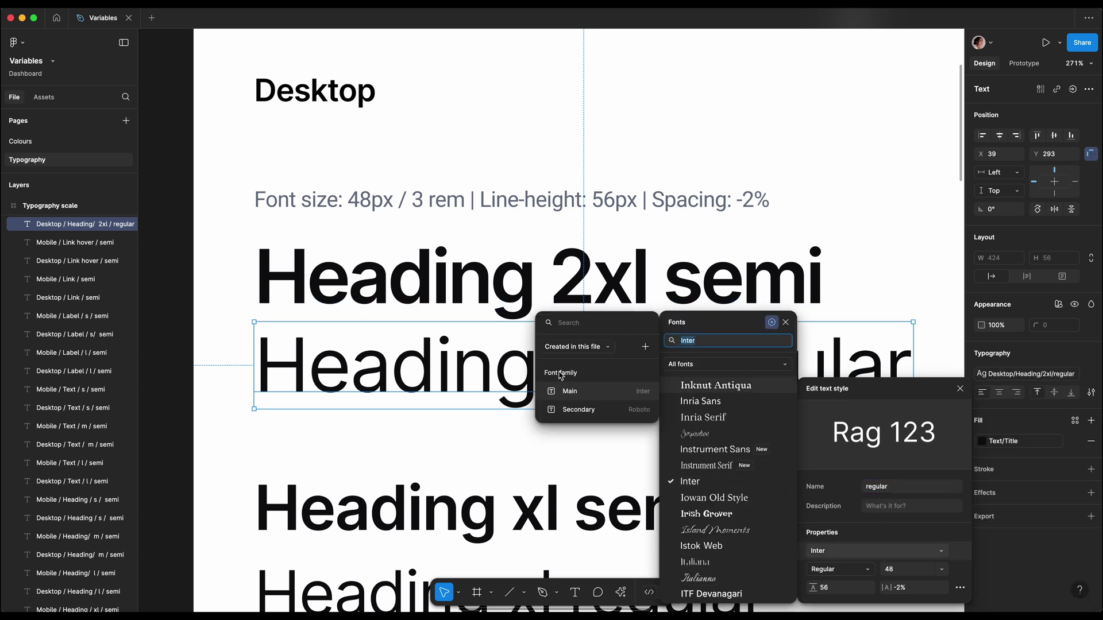
click(570, 391)
click(867, 571)
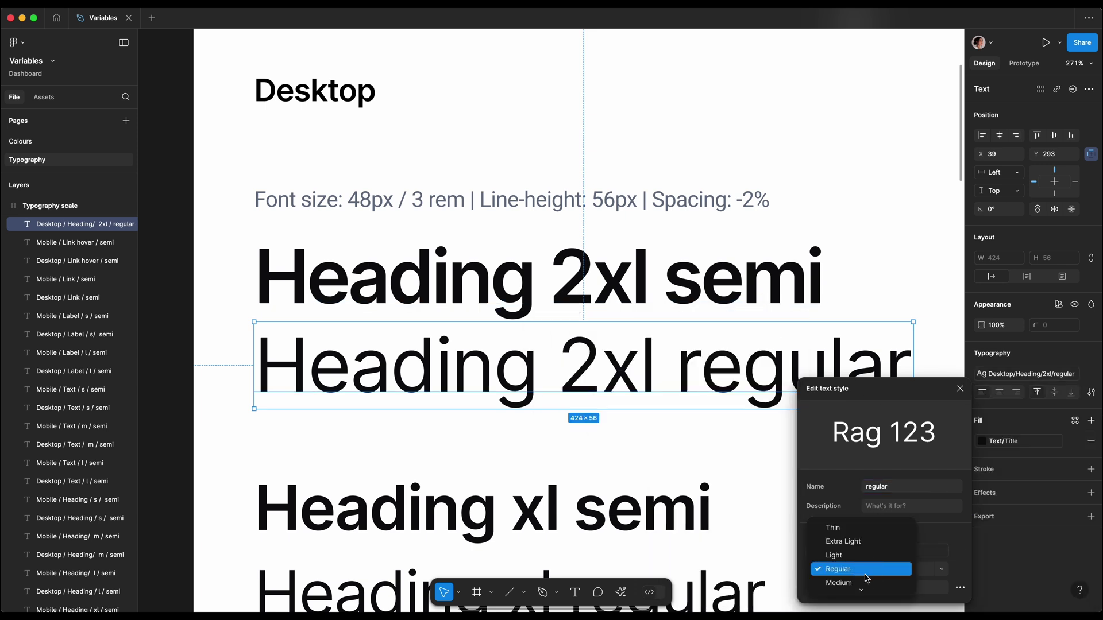
click(861, 583)
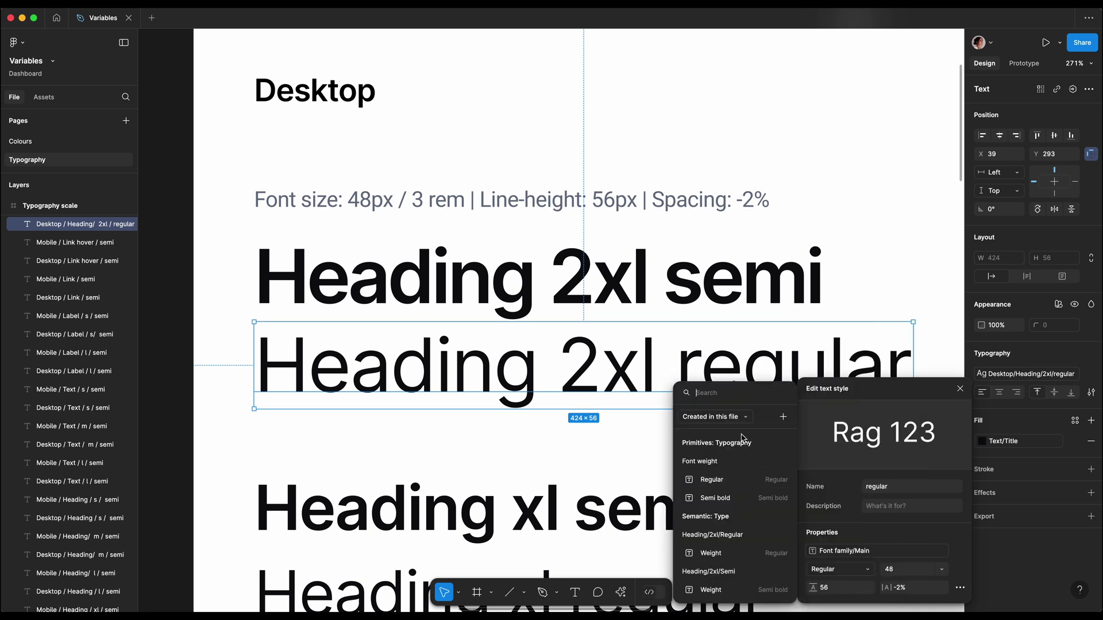
click(713, 554)
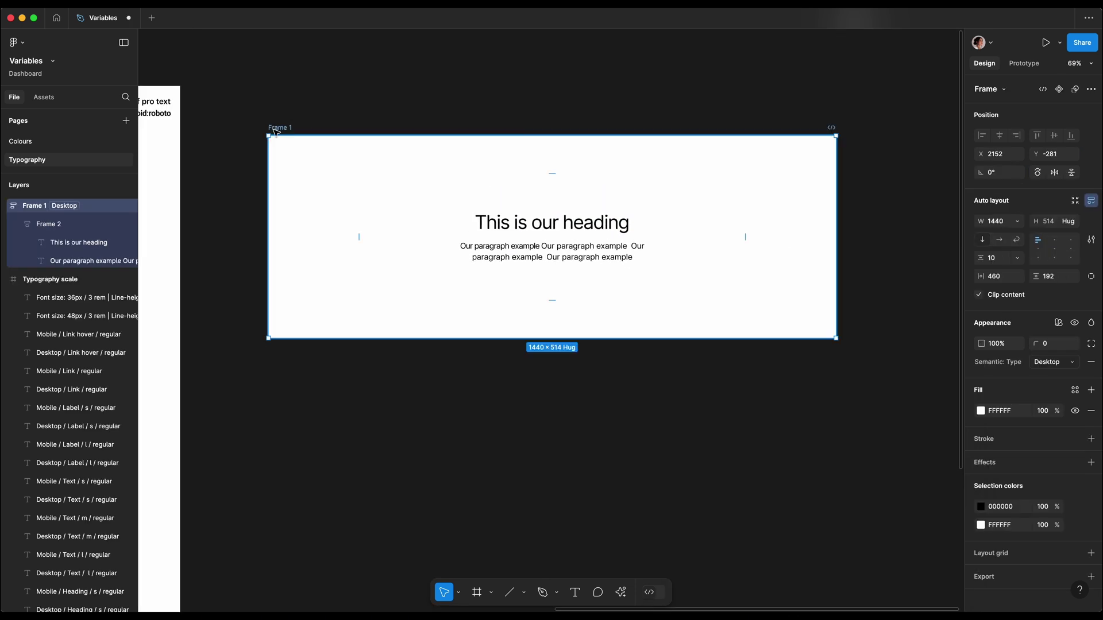
Duplicate the desktop frame below it, with width 375 and horizontal padding 16.
drag(281, 193, 279, 346)
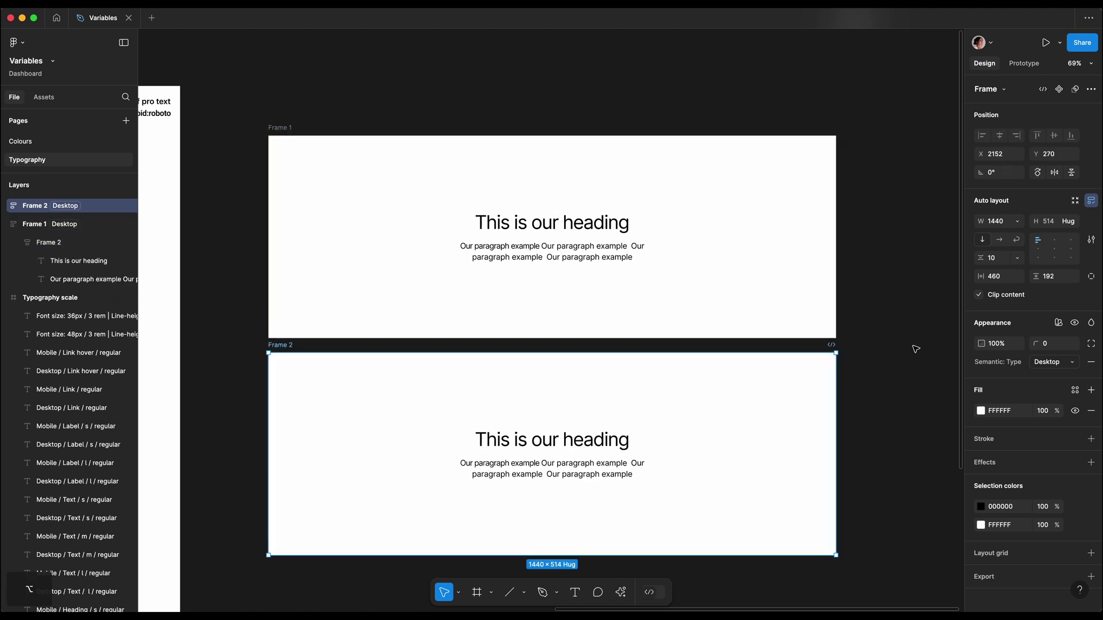
click(1004, 226)
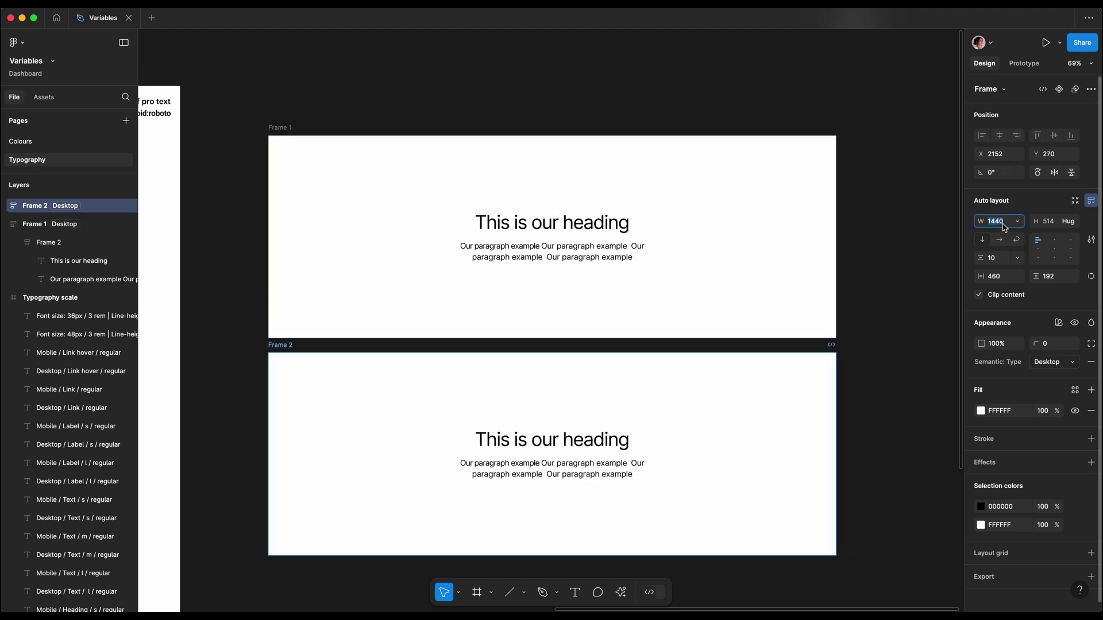
text(375)
key(Return)
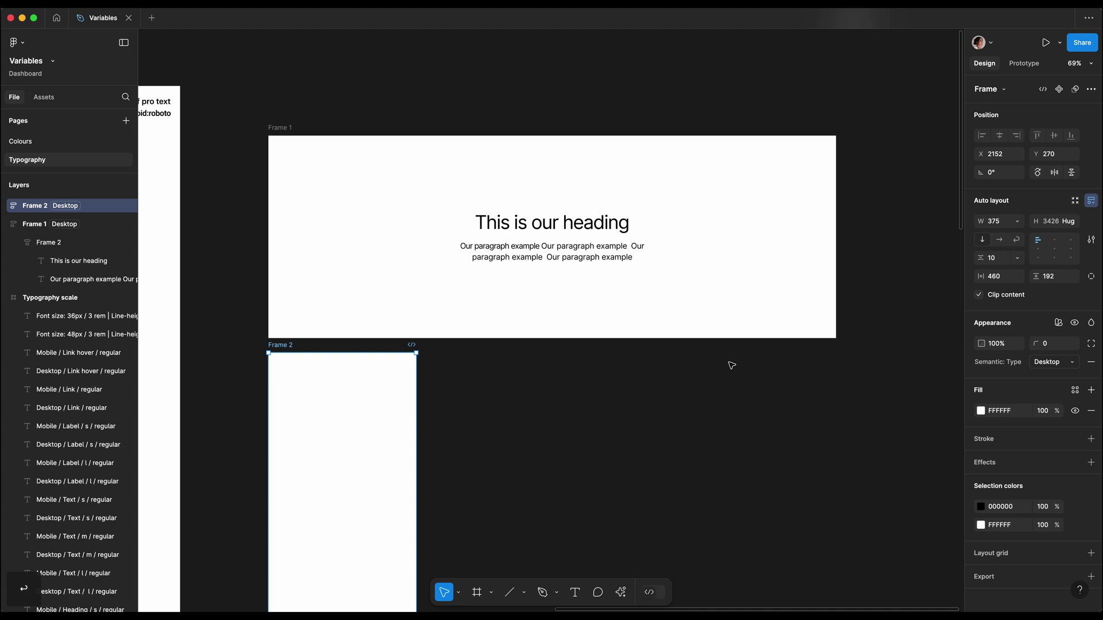
click(999, 276)
text(16)
key(Return)
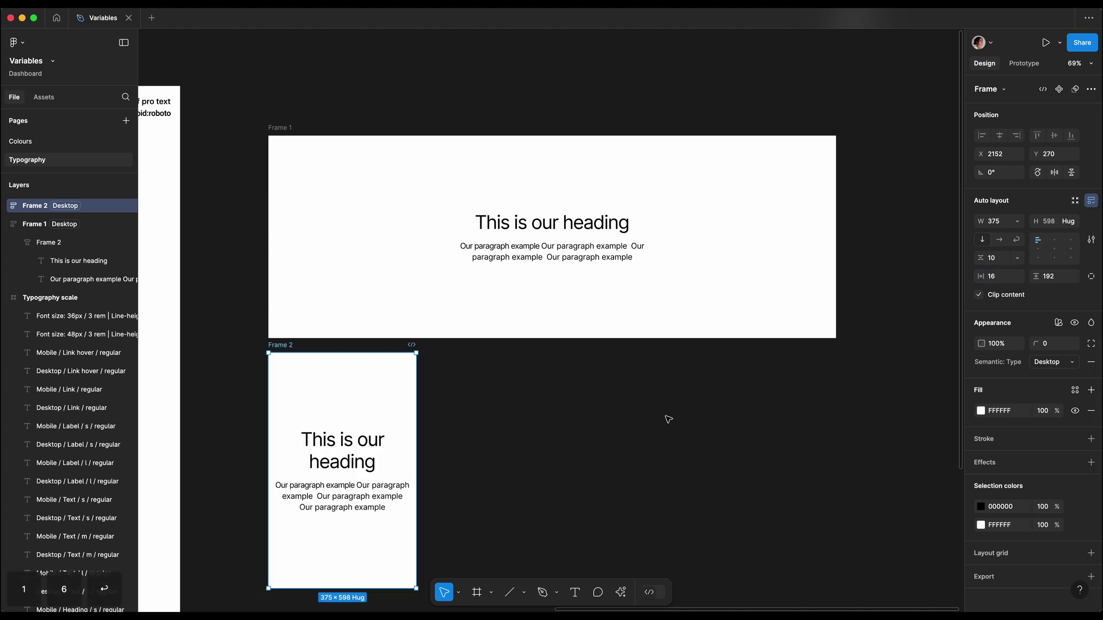
Centre Frame 2 under Frame 1 and switch its Semantic: Type mode to Mobile.
scroll(641, 437, down, 1)
scroll(641, 438, left, 2)
click(641, 438)
drag(344, 315, 553, 313)
click(1051, 362)
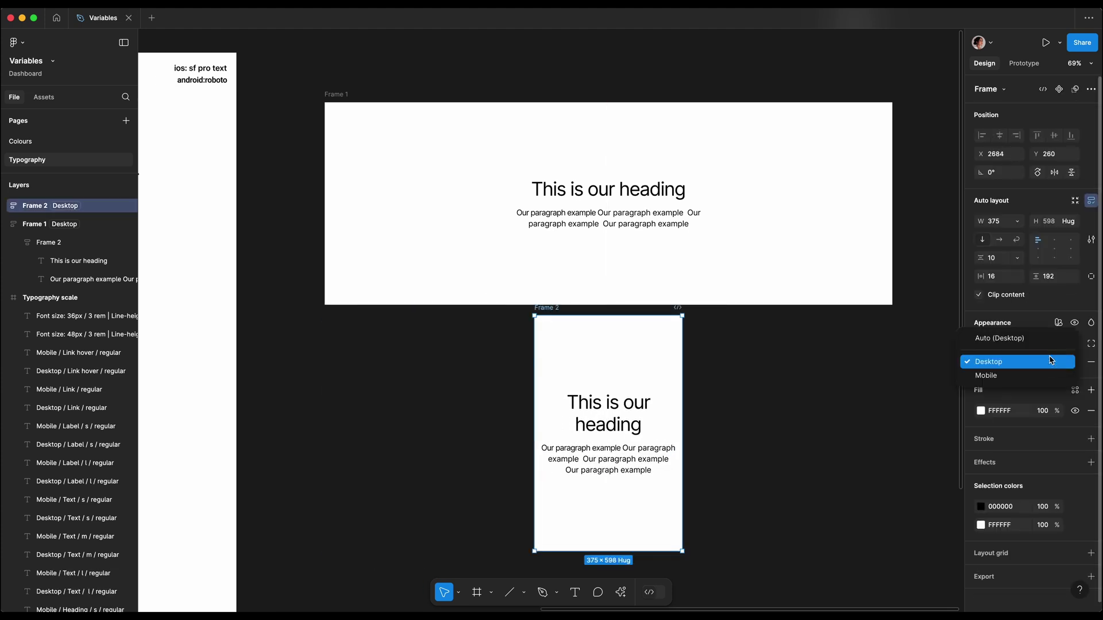
click(1018, 374)
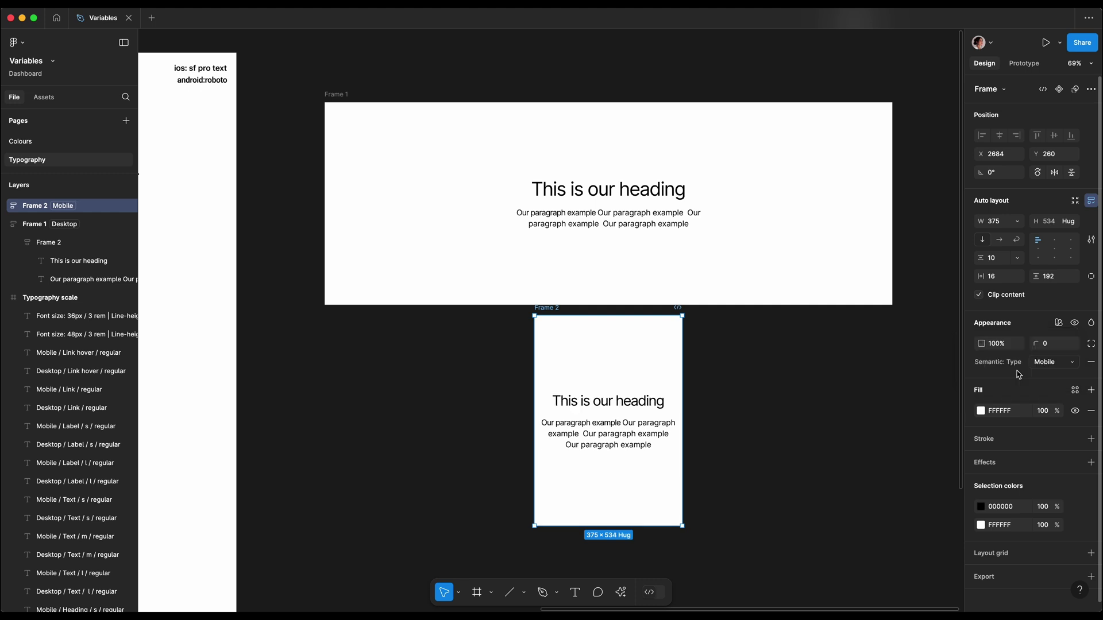
click(727, 395)
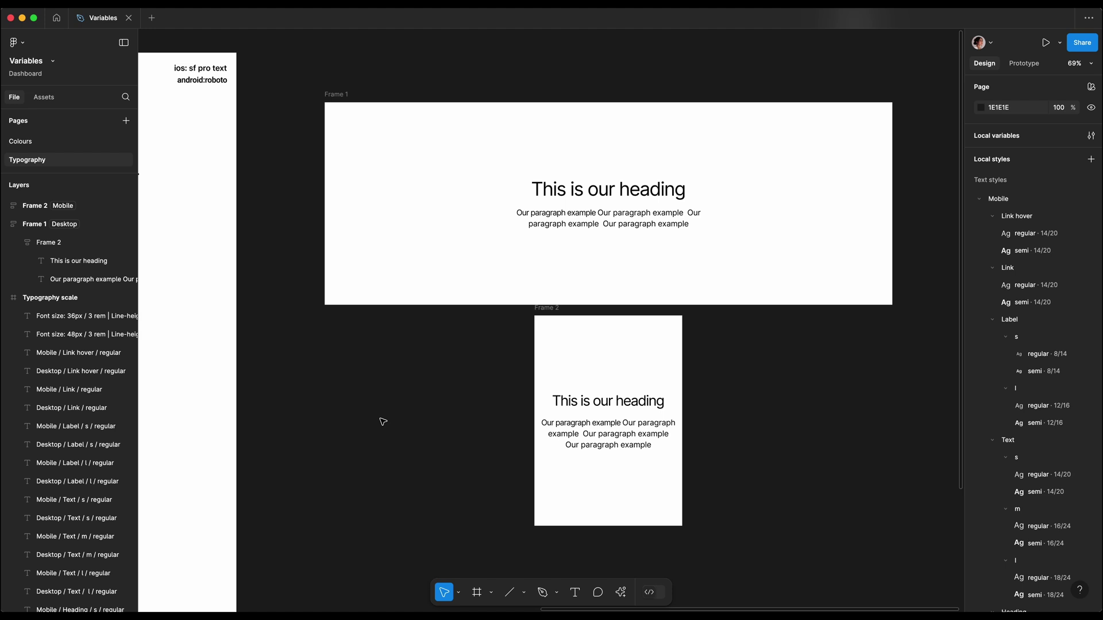
click(666, 494)
click(1051, 362)
click(1015, 347)
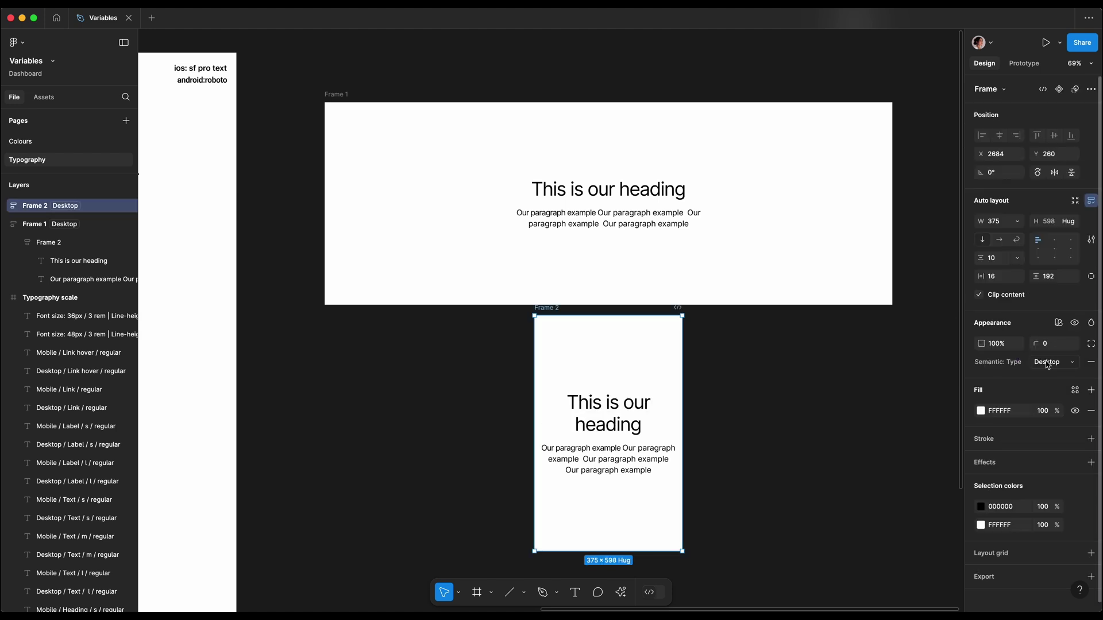
click(1048, 363)
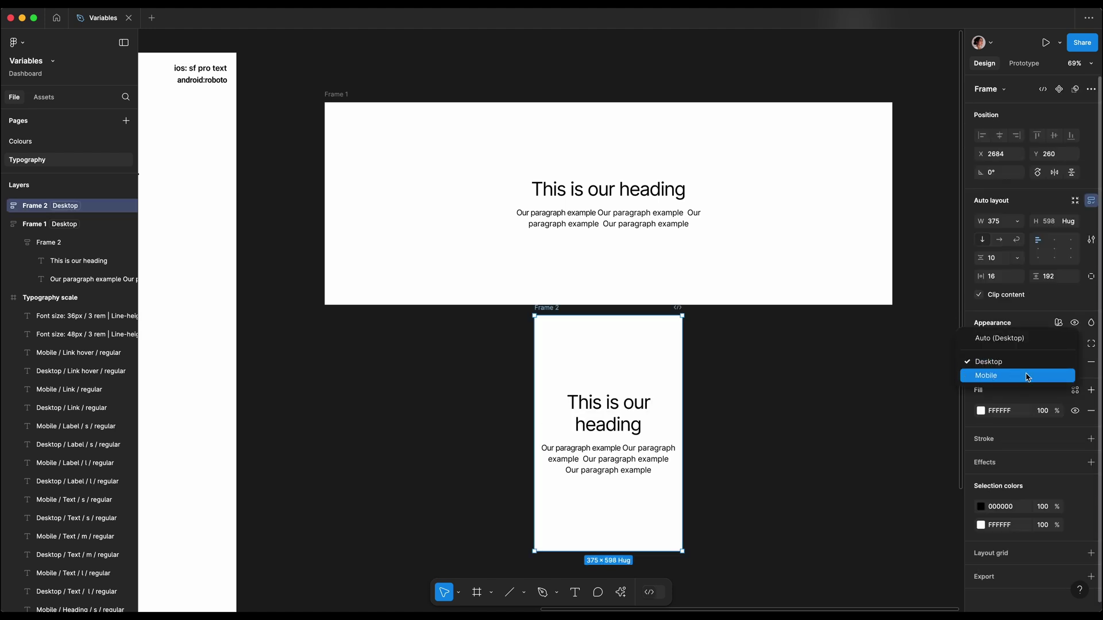
click(1028, 376)
click(862, 386)
Fill the mobile frame with the Background/Primary colour variable.
click(566, 331)
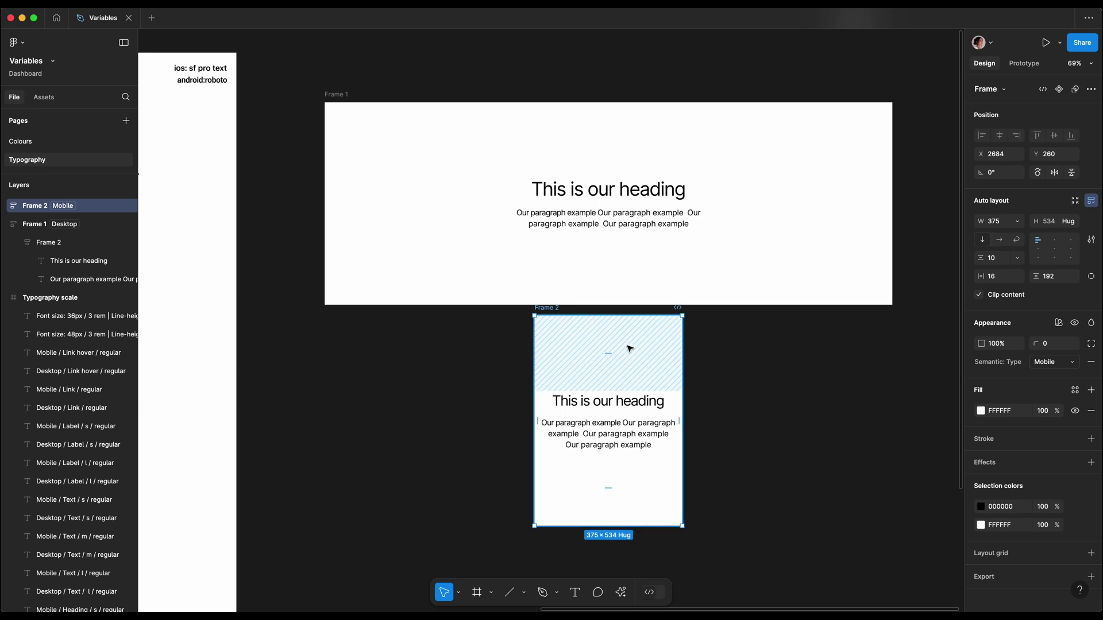
click(1074, 395)
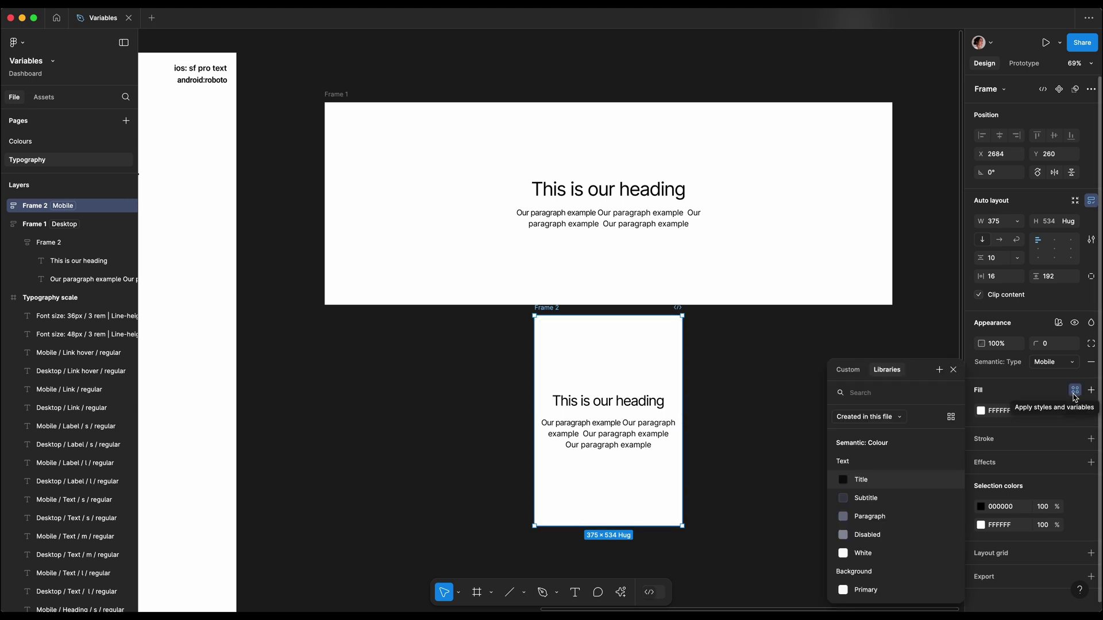
text(bac)
click(864, 461)
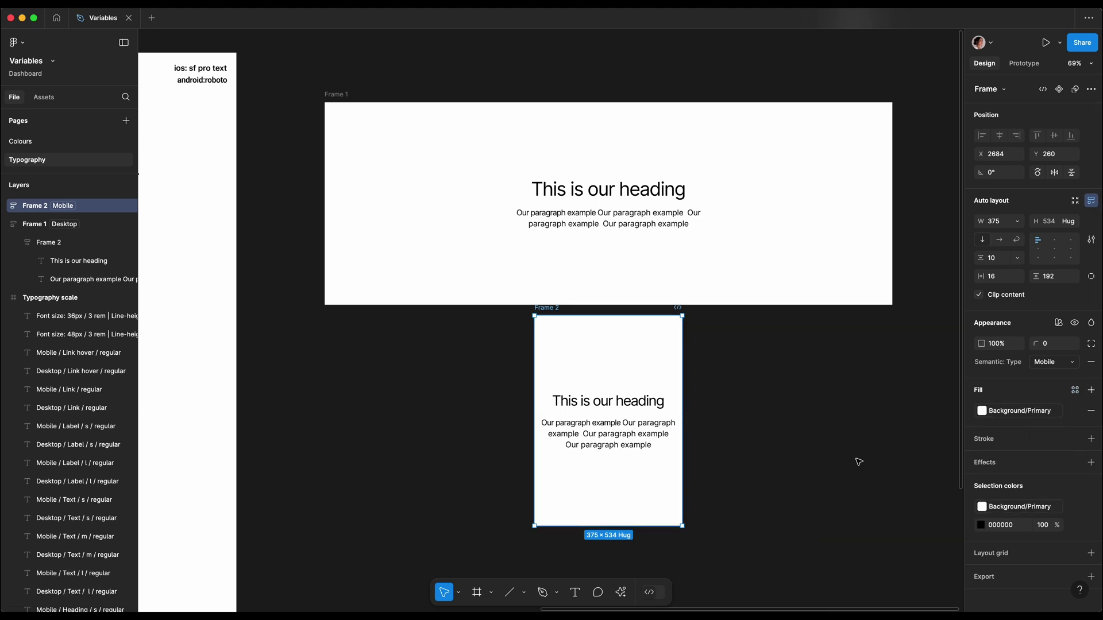
Colour the heading text with Text/Title and the paragraph with Text/Subtitle.
click(1075, 525)
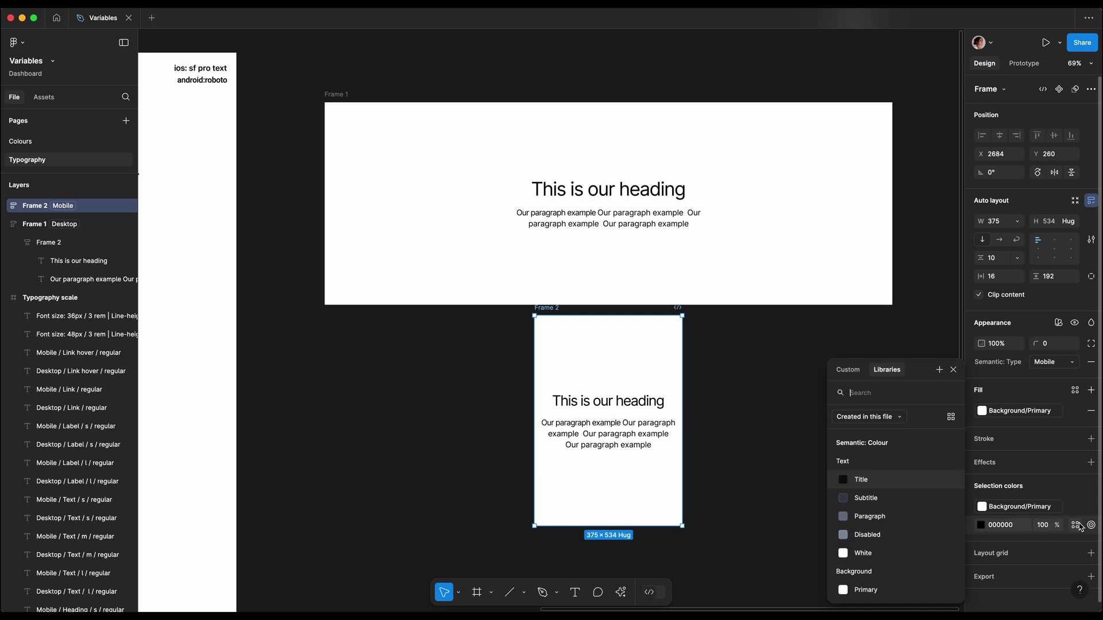
text(ye)
key(BackSpace)
key(BackSpace)
text(te)
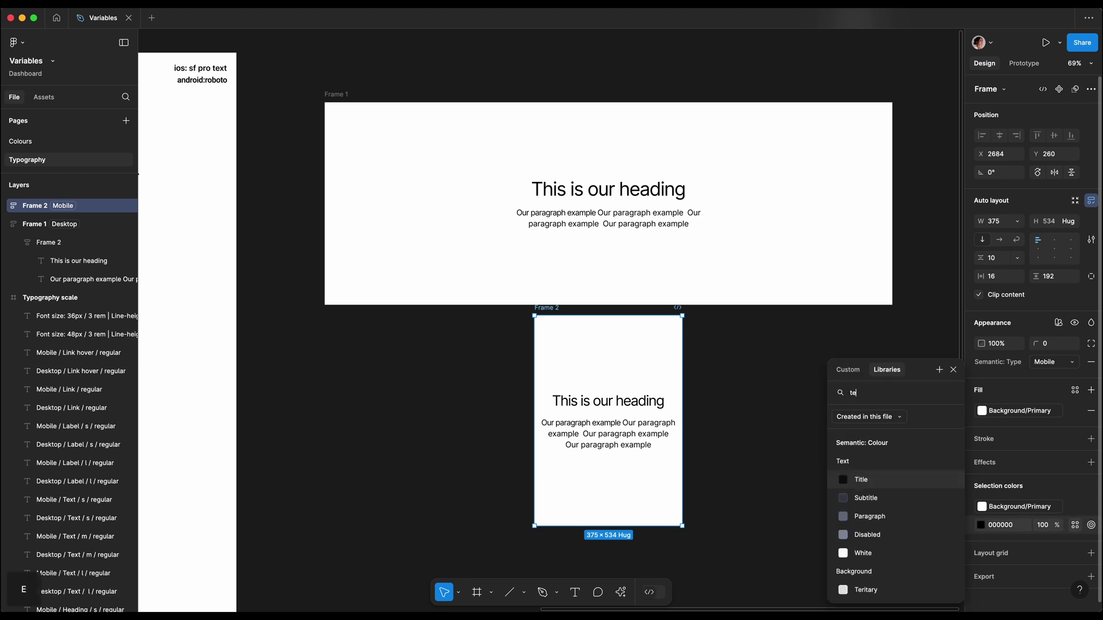
click(853, 480)
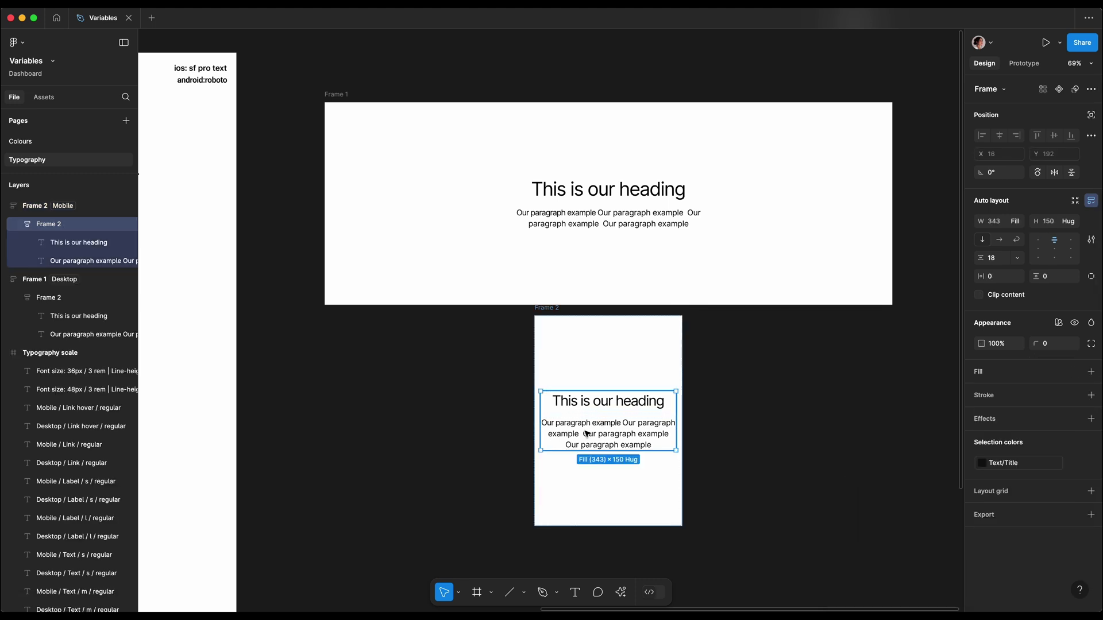
click(981, 405)
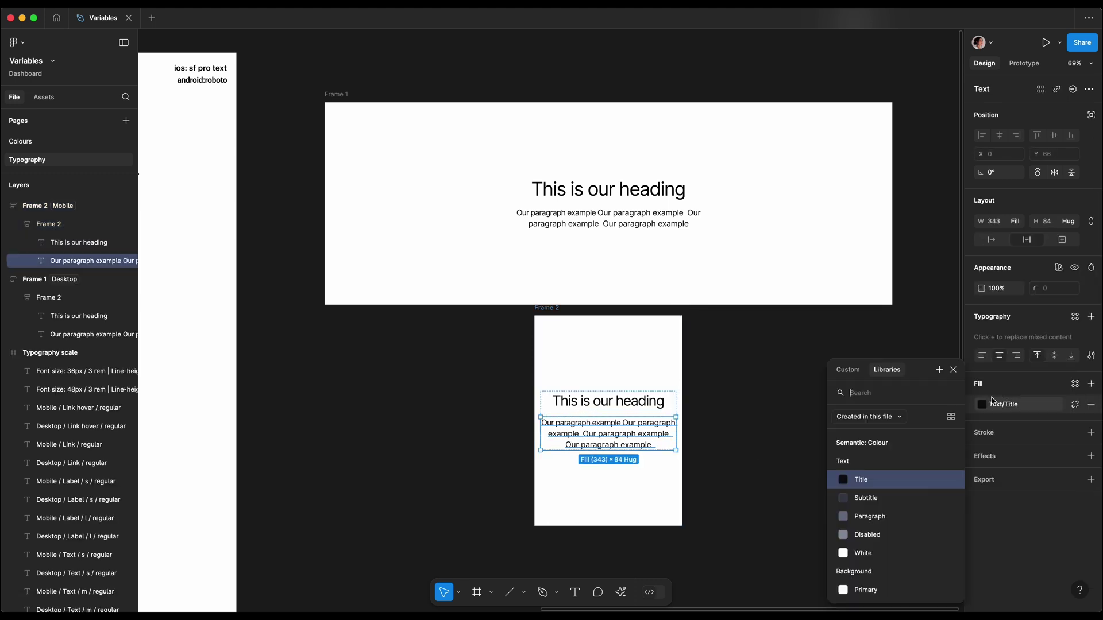
click(861, 497)
click(745, 491)
scroll(746, 492, right, 2)
scroll(745, 492, right, 1)
Switch the mobile Frame 2 to the Dark colour mode.
click(495, 329)
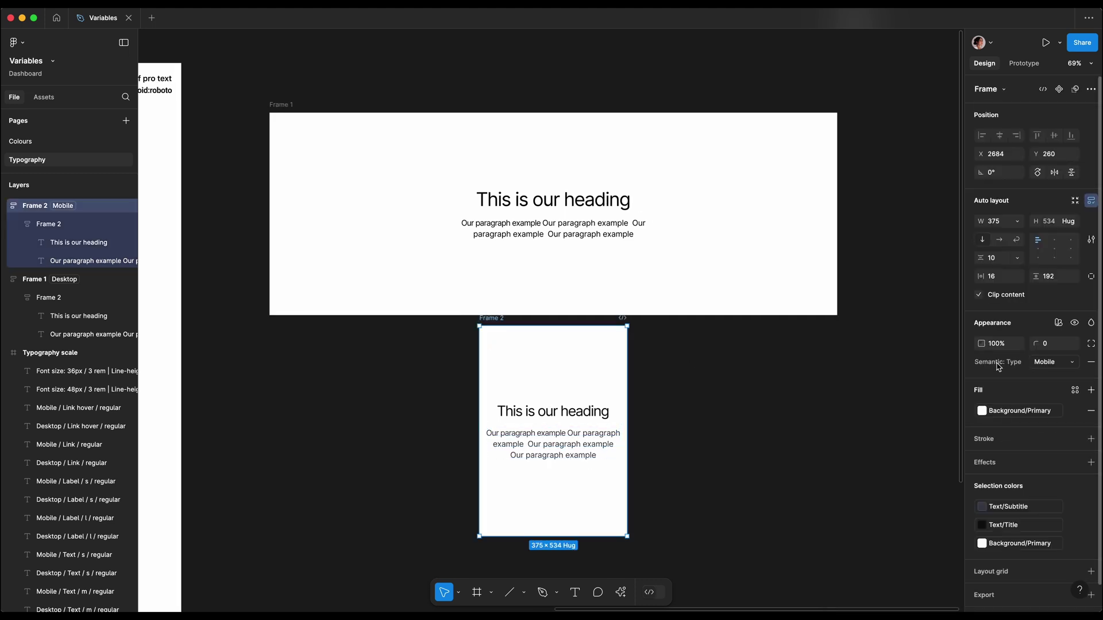
click(1058, 324)
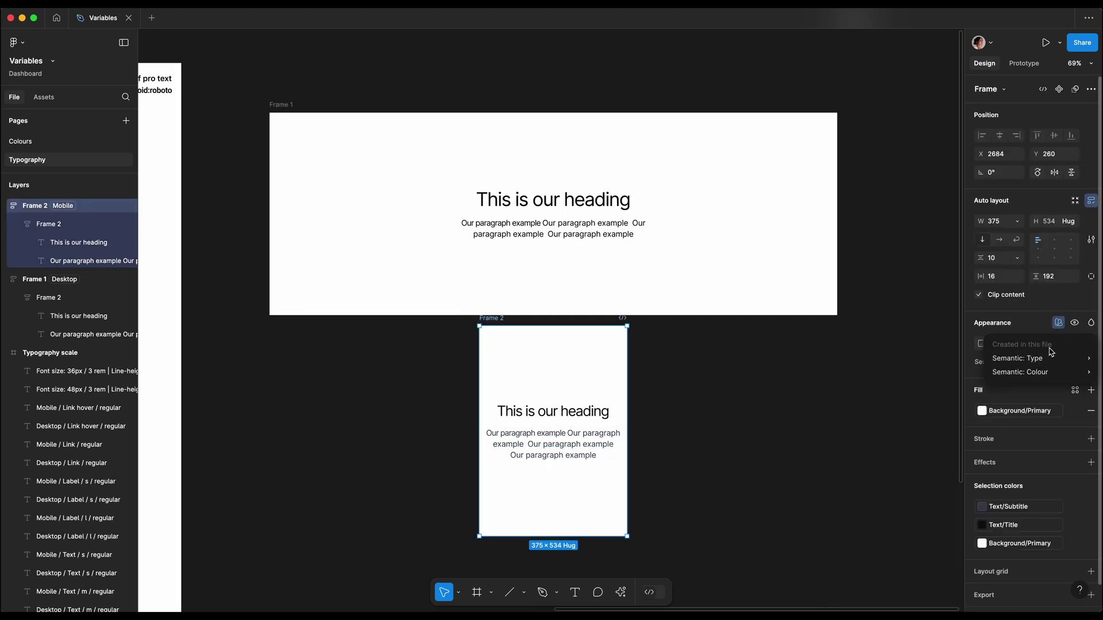
mouse_move(1047, 374)
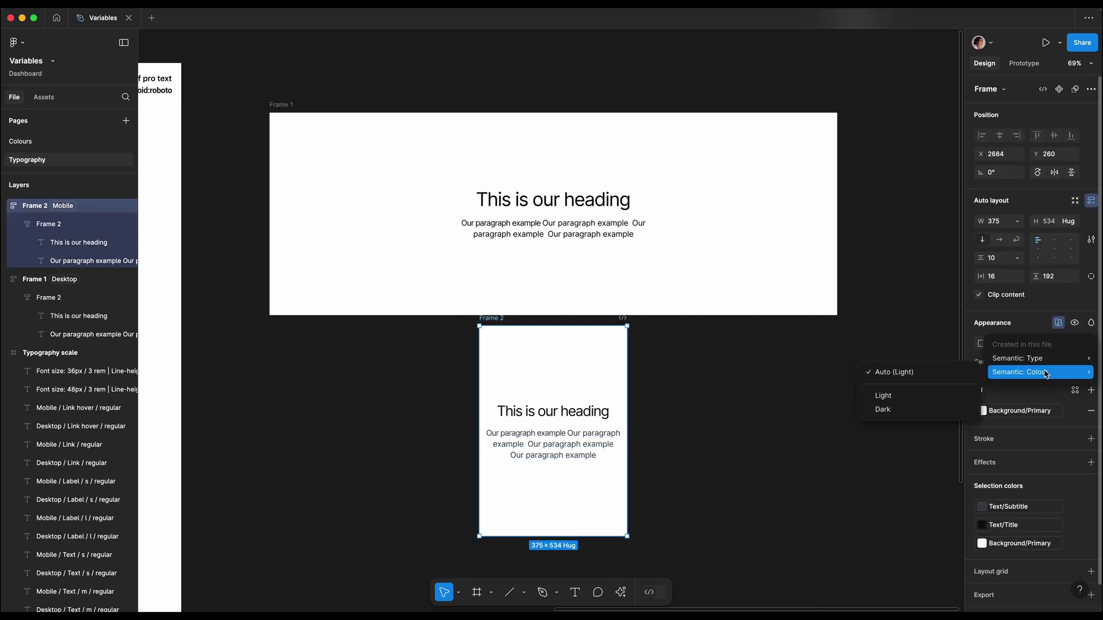
click(929, 409)
click(787, 418)
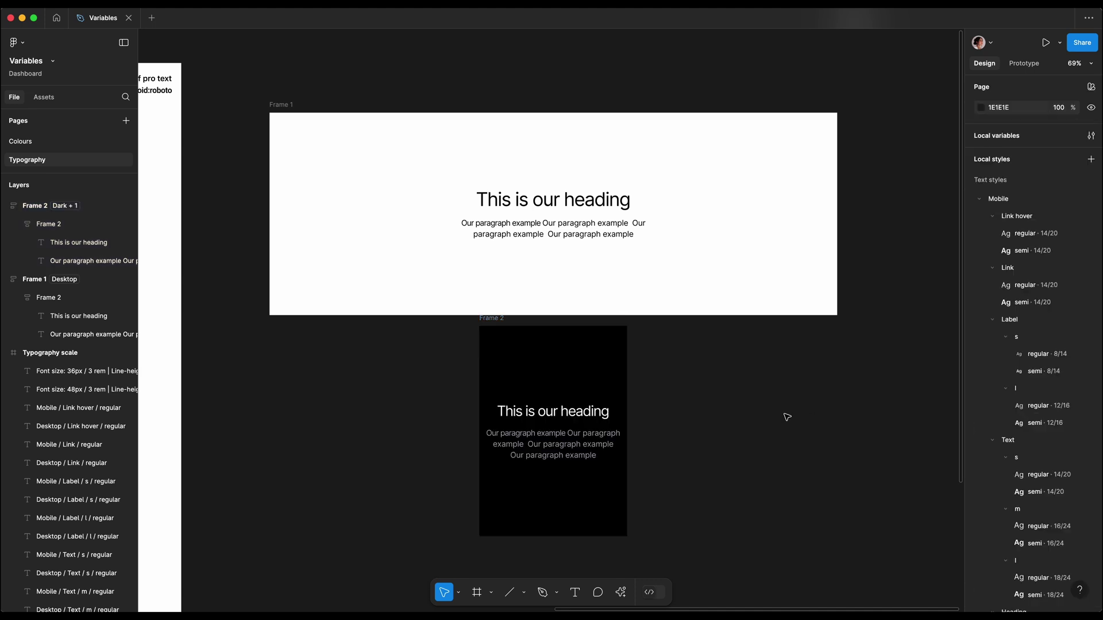
Duplicate Frame 2 beside it as Frame 3, set to Light colour and Desktop type modes.
drag(503, 354, 607, 360)
click(1051, 362)
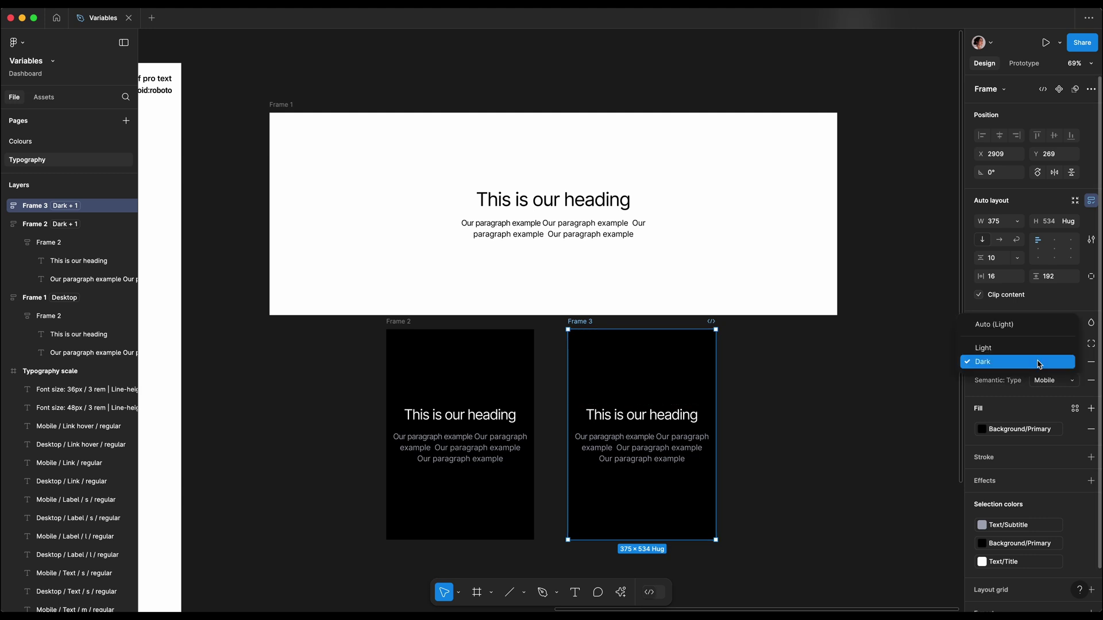
click(1020, 351)
click(1051, 380)
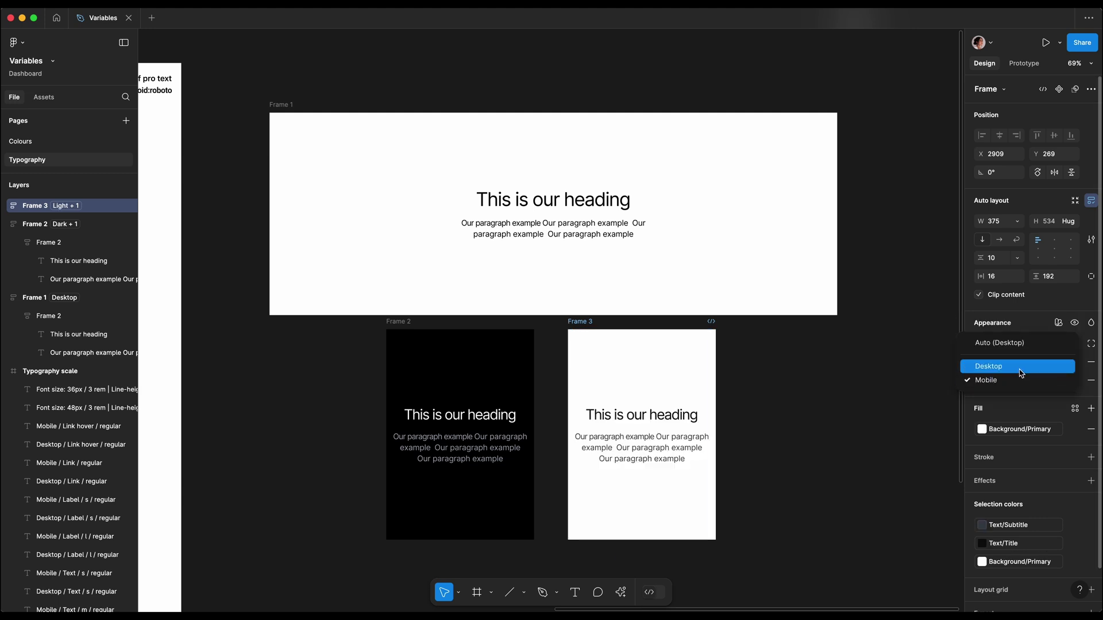
click(1020, 367)
click(878, 413)
scroll(574, 402, down, 1)
scroll(575, 403, left, 1)
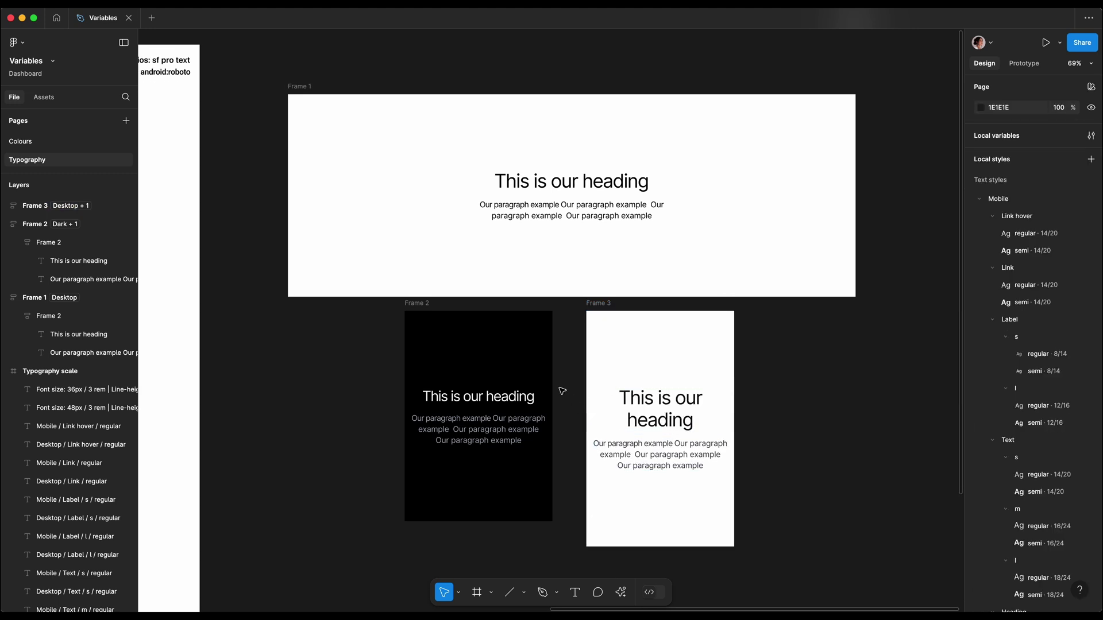